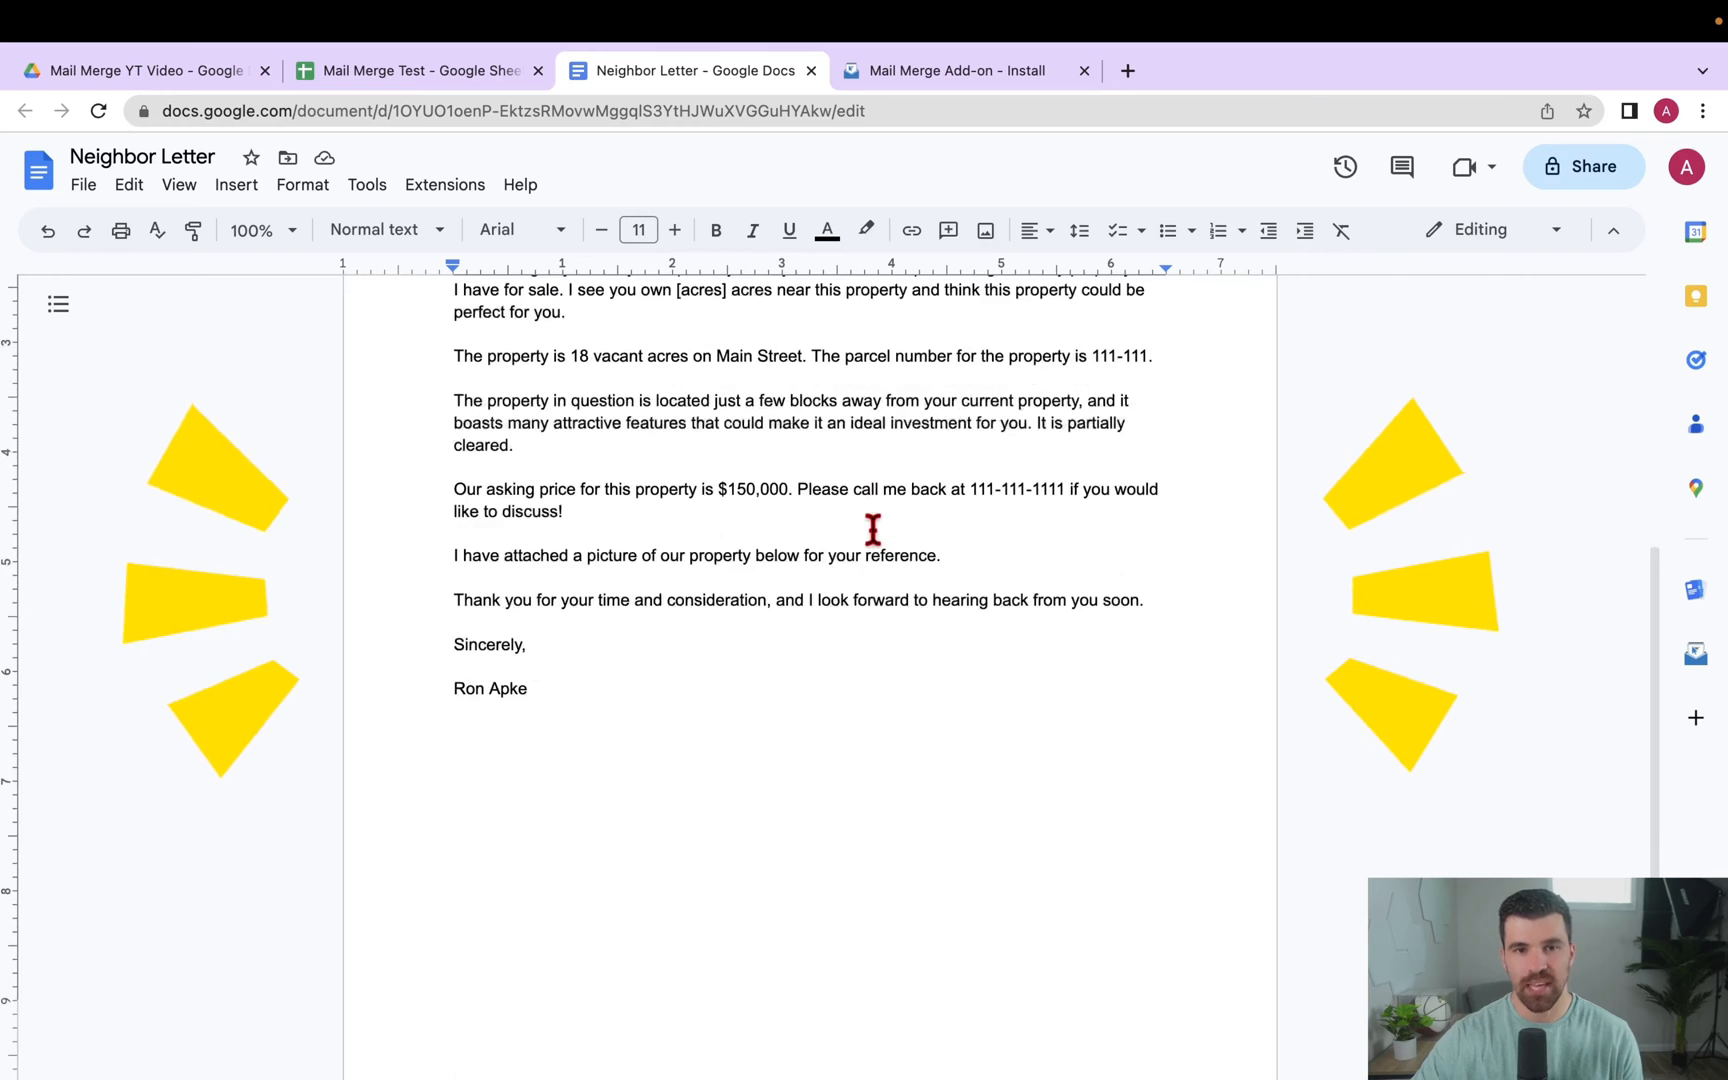
- Review the neighbor letter template, including its owner name, address, city, state and zip placeholders
scroll(872, 528, "up", 5)
scroll(872, 521, "down", 3)
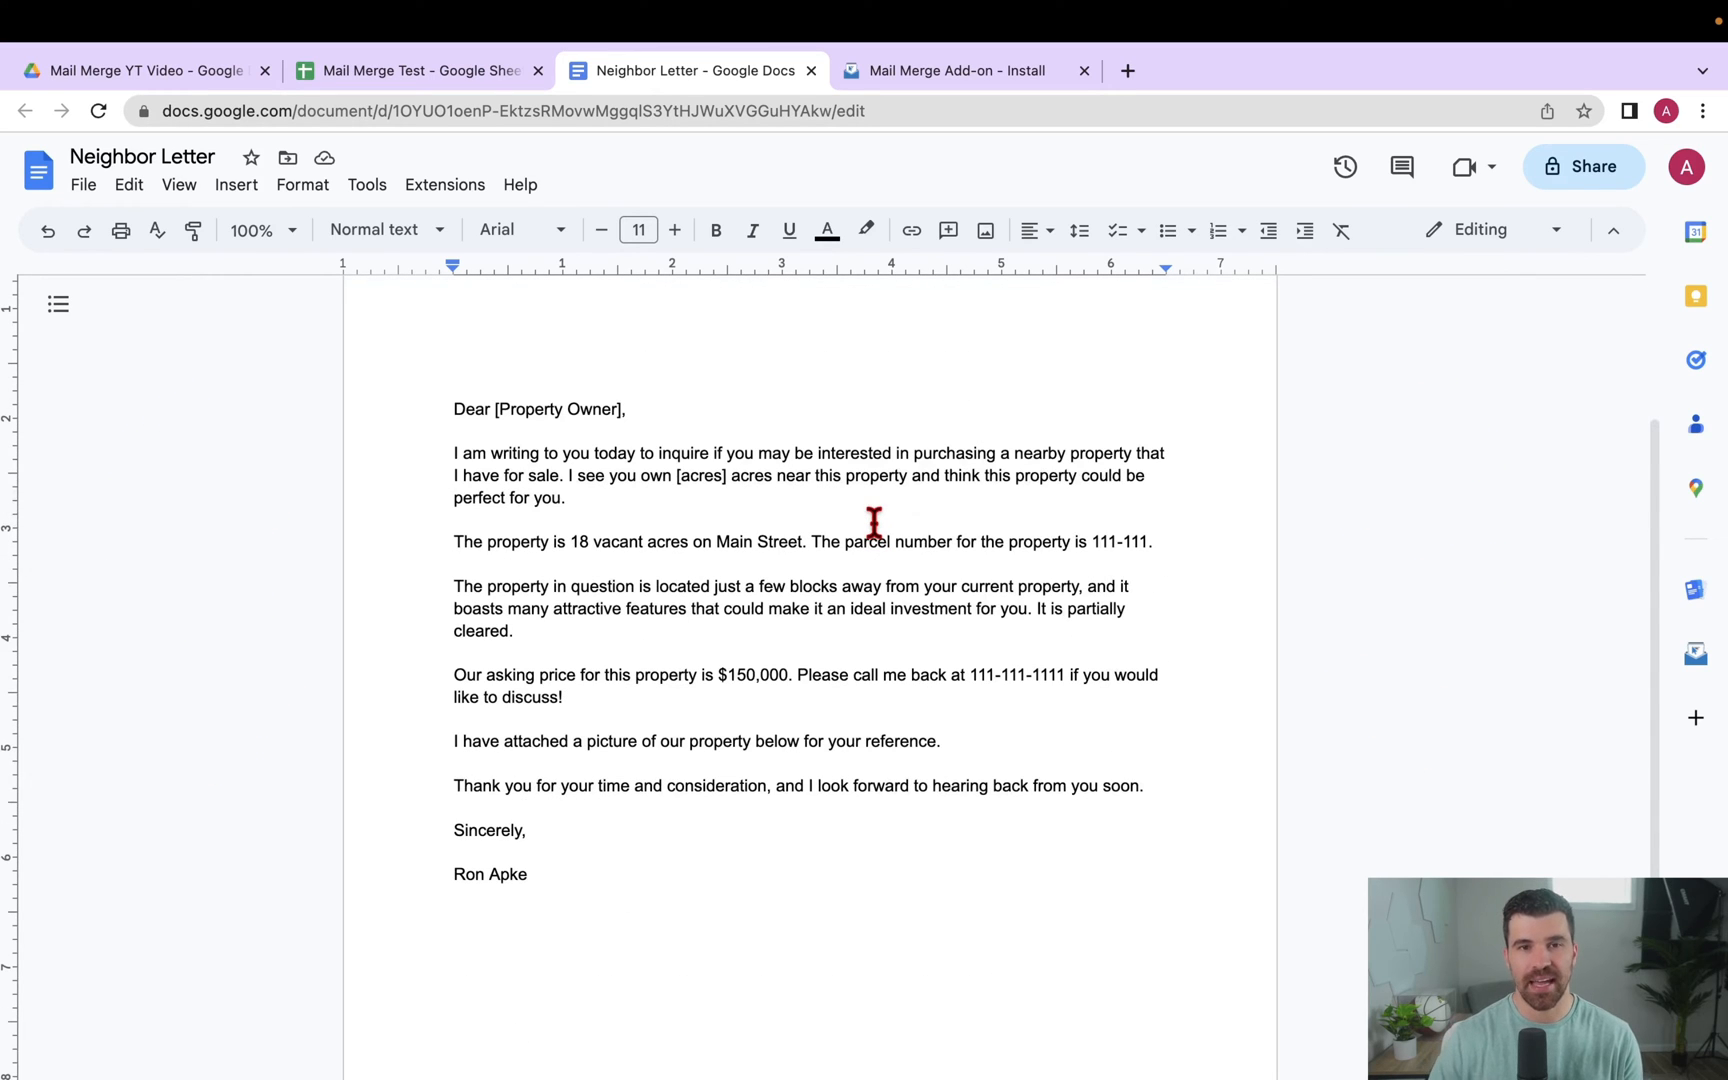
scroll(930, 617, "up", 2)
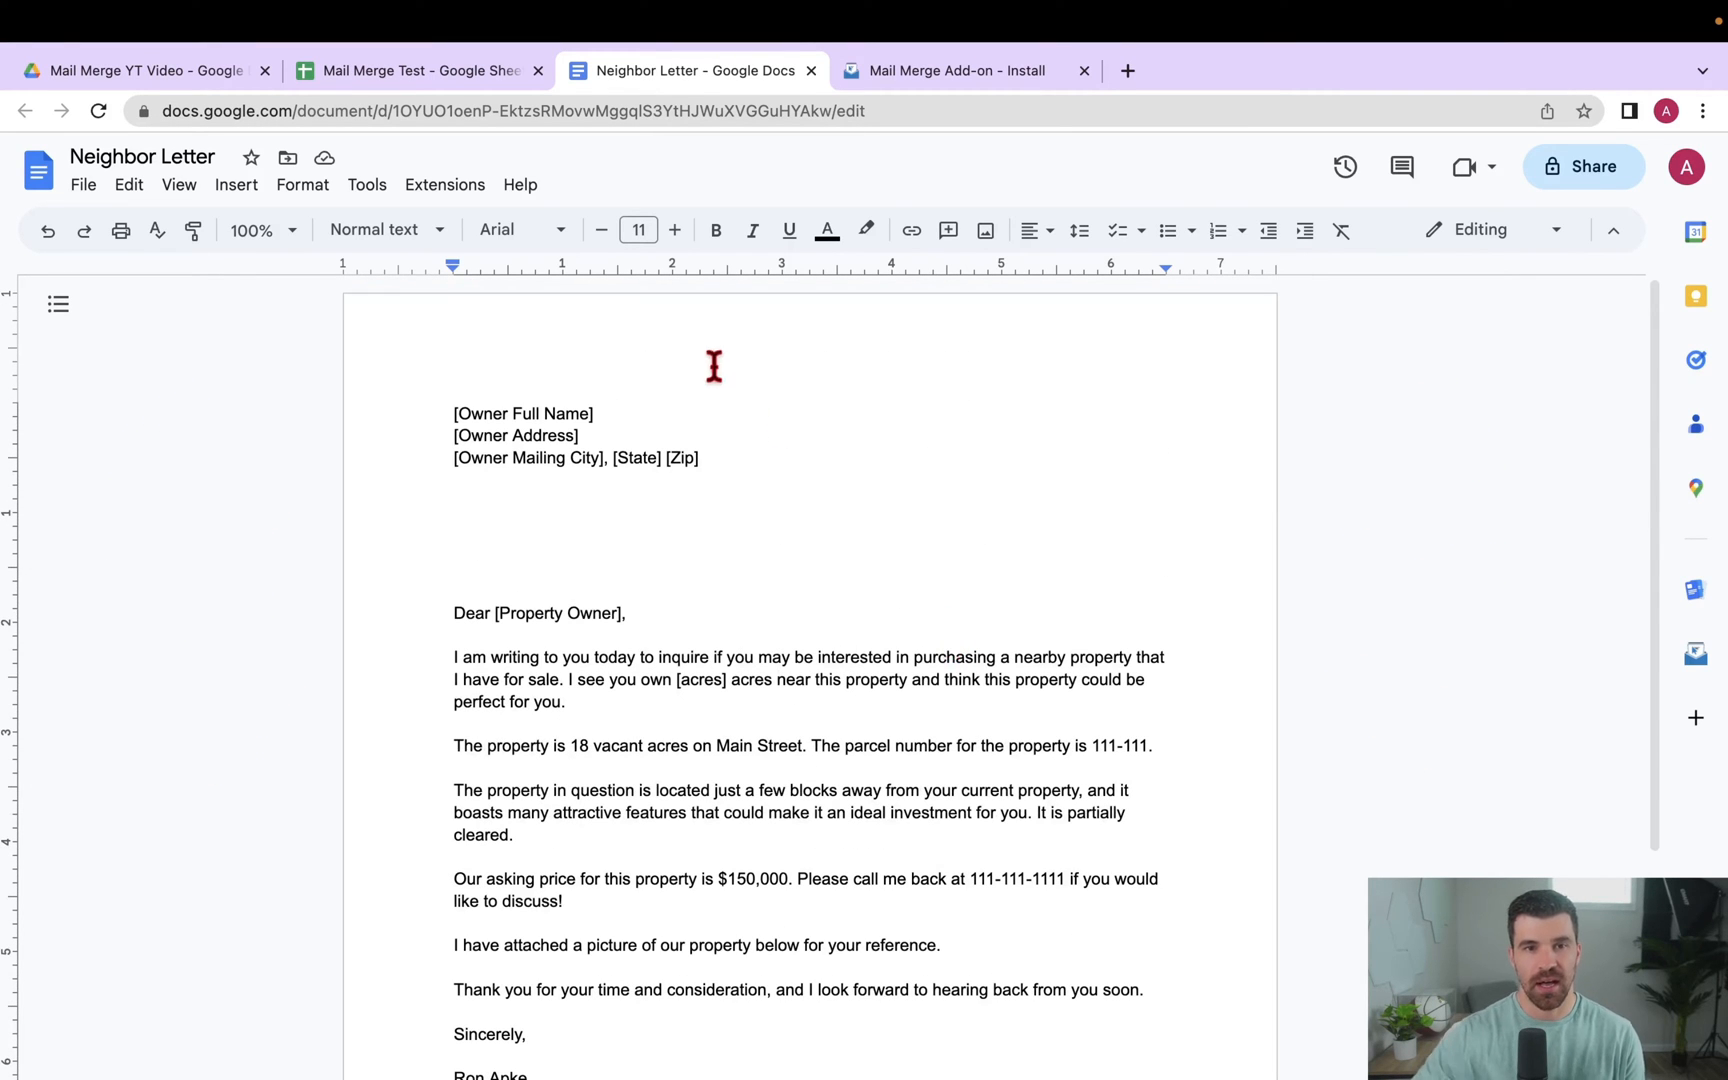
left_click_drag(745, 458, 440, 374)
left_click(788, 530)
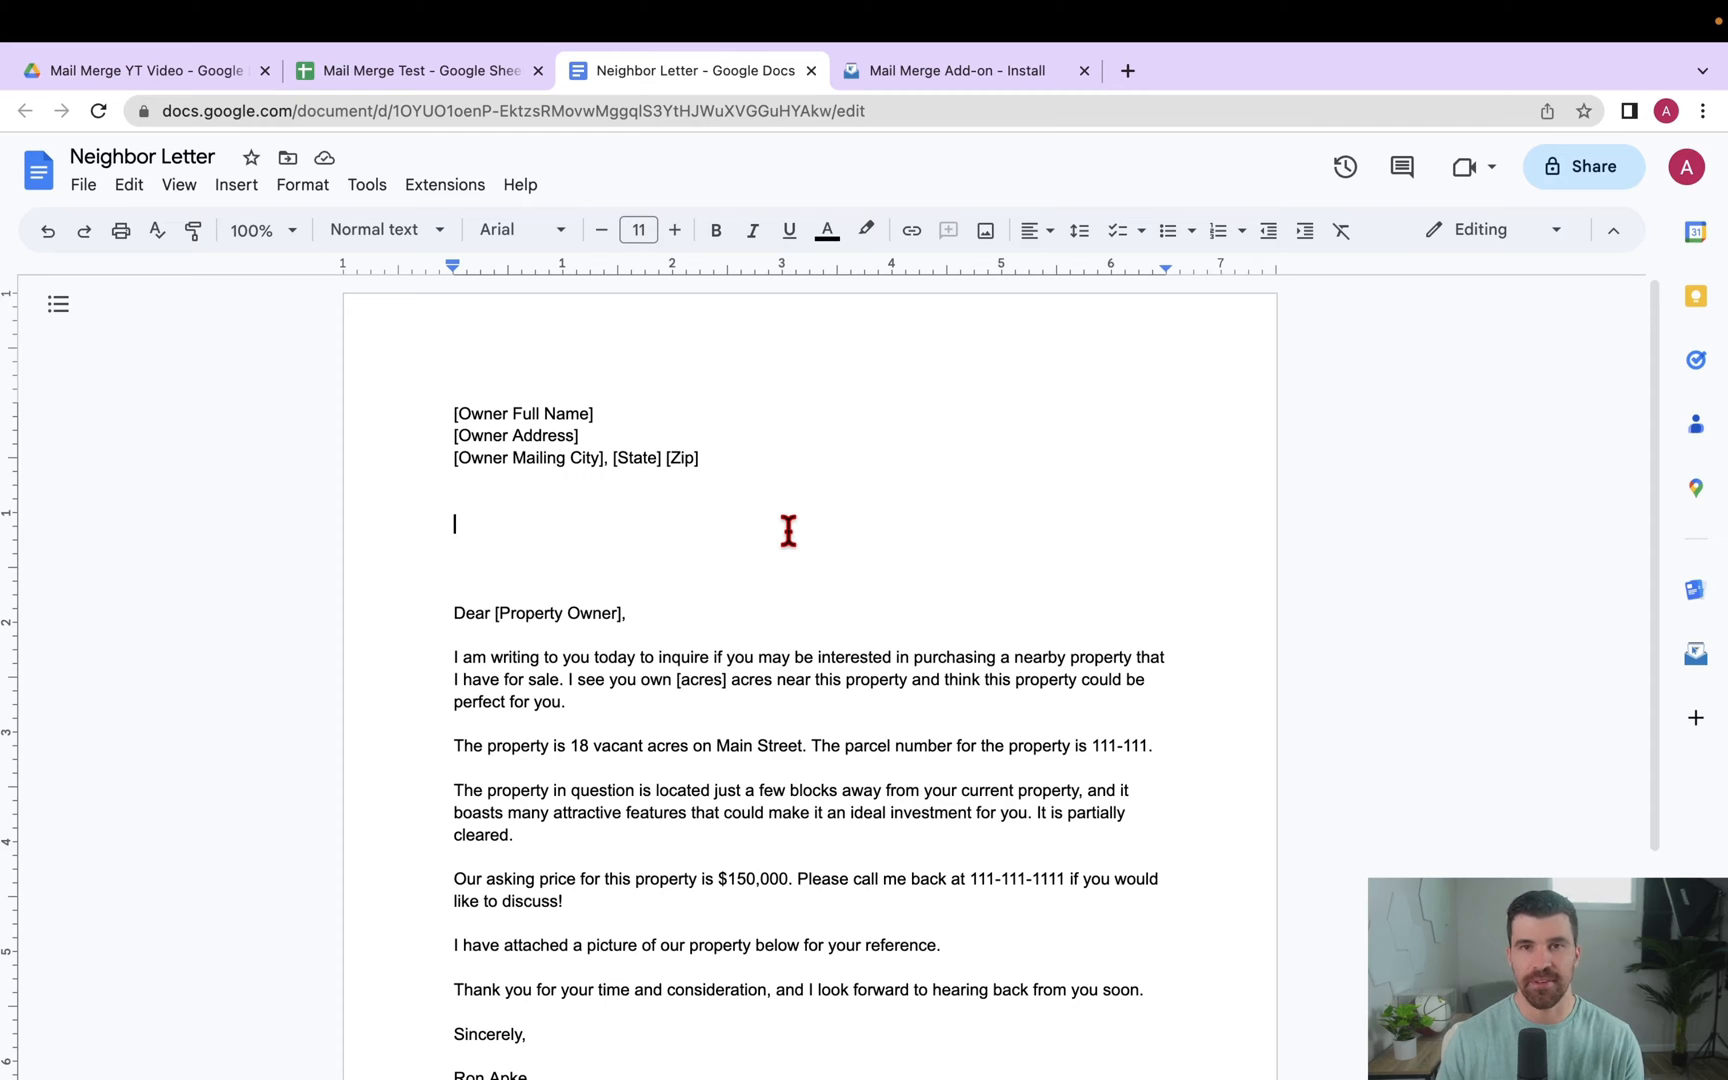
- Examine the owner name, mailing address and Acreage columns in the Mail Merge Test spreadsheet
mouse_move(240, 15)
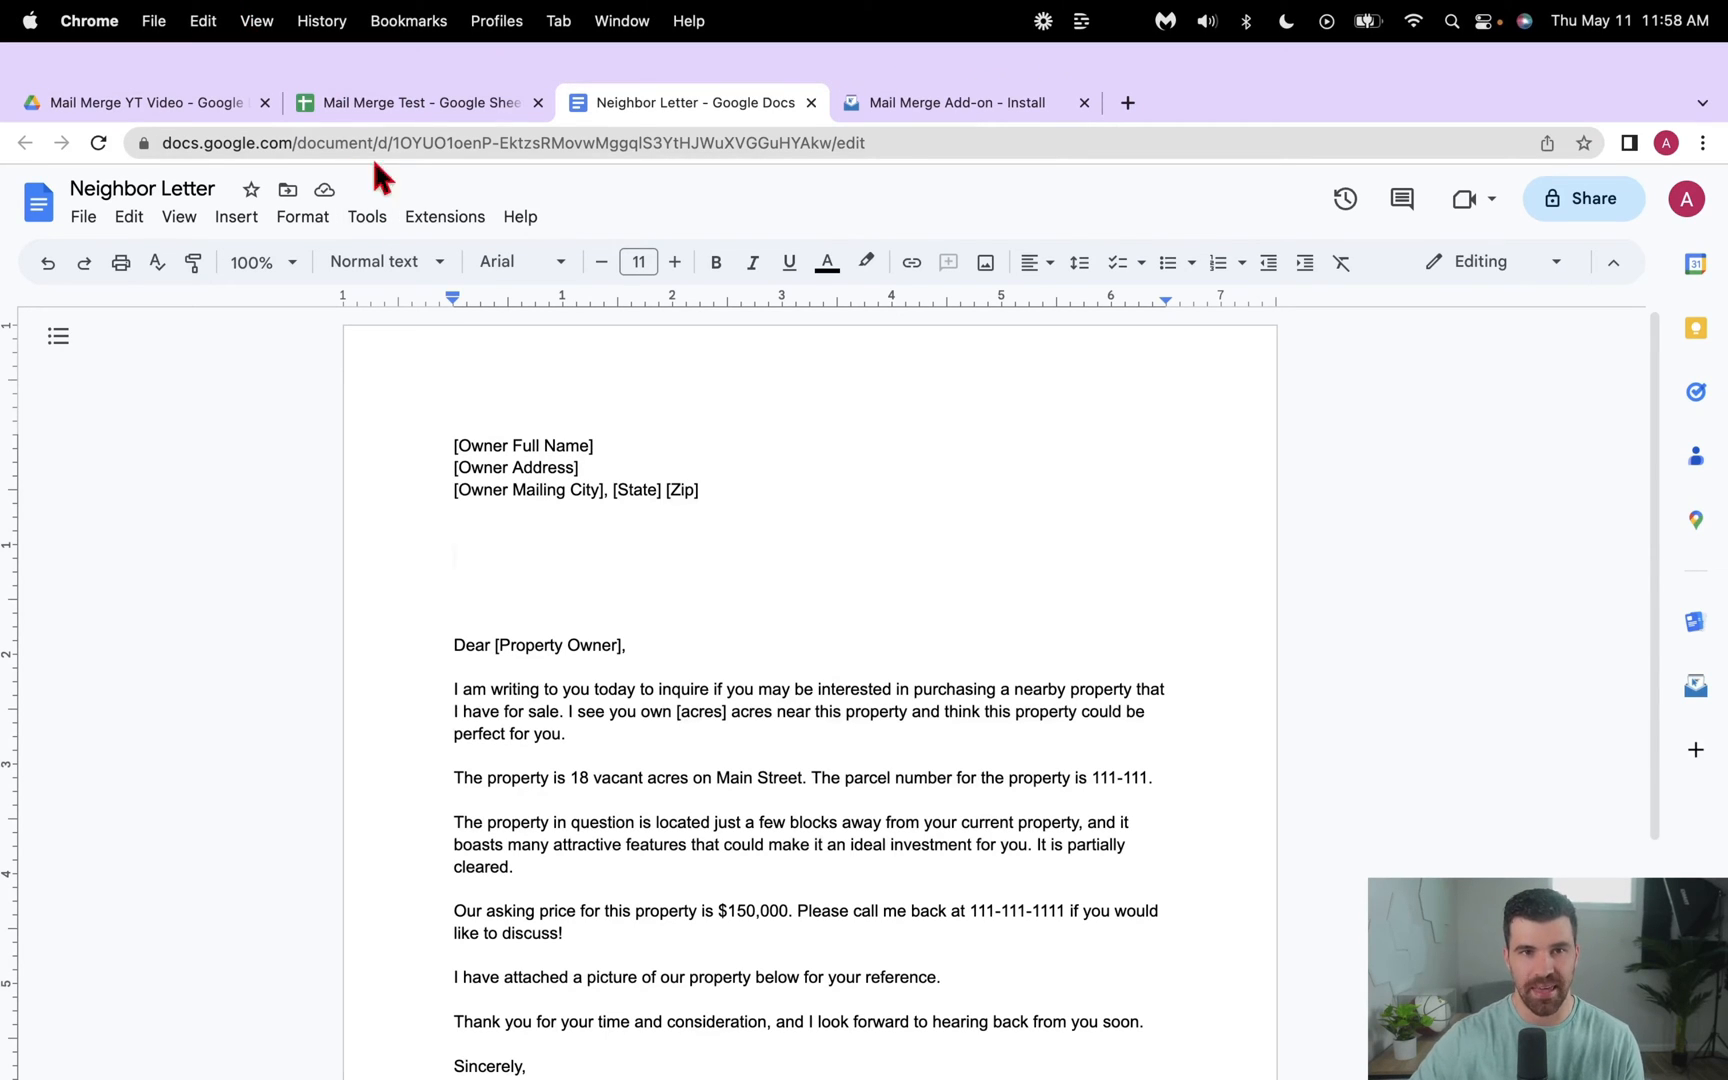
left_click(408, 100)
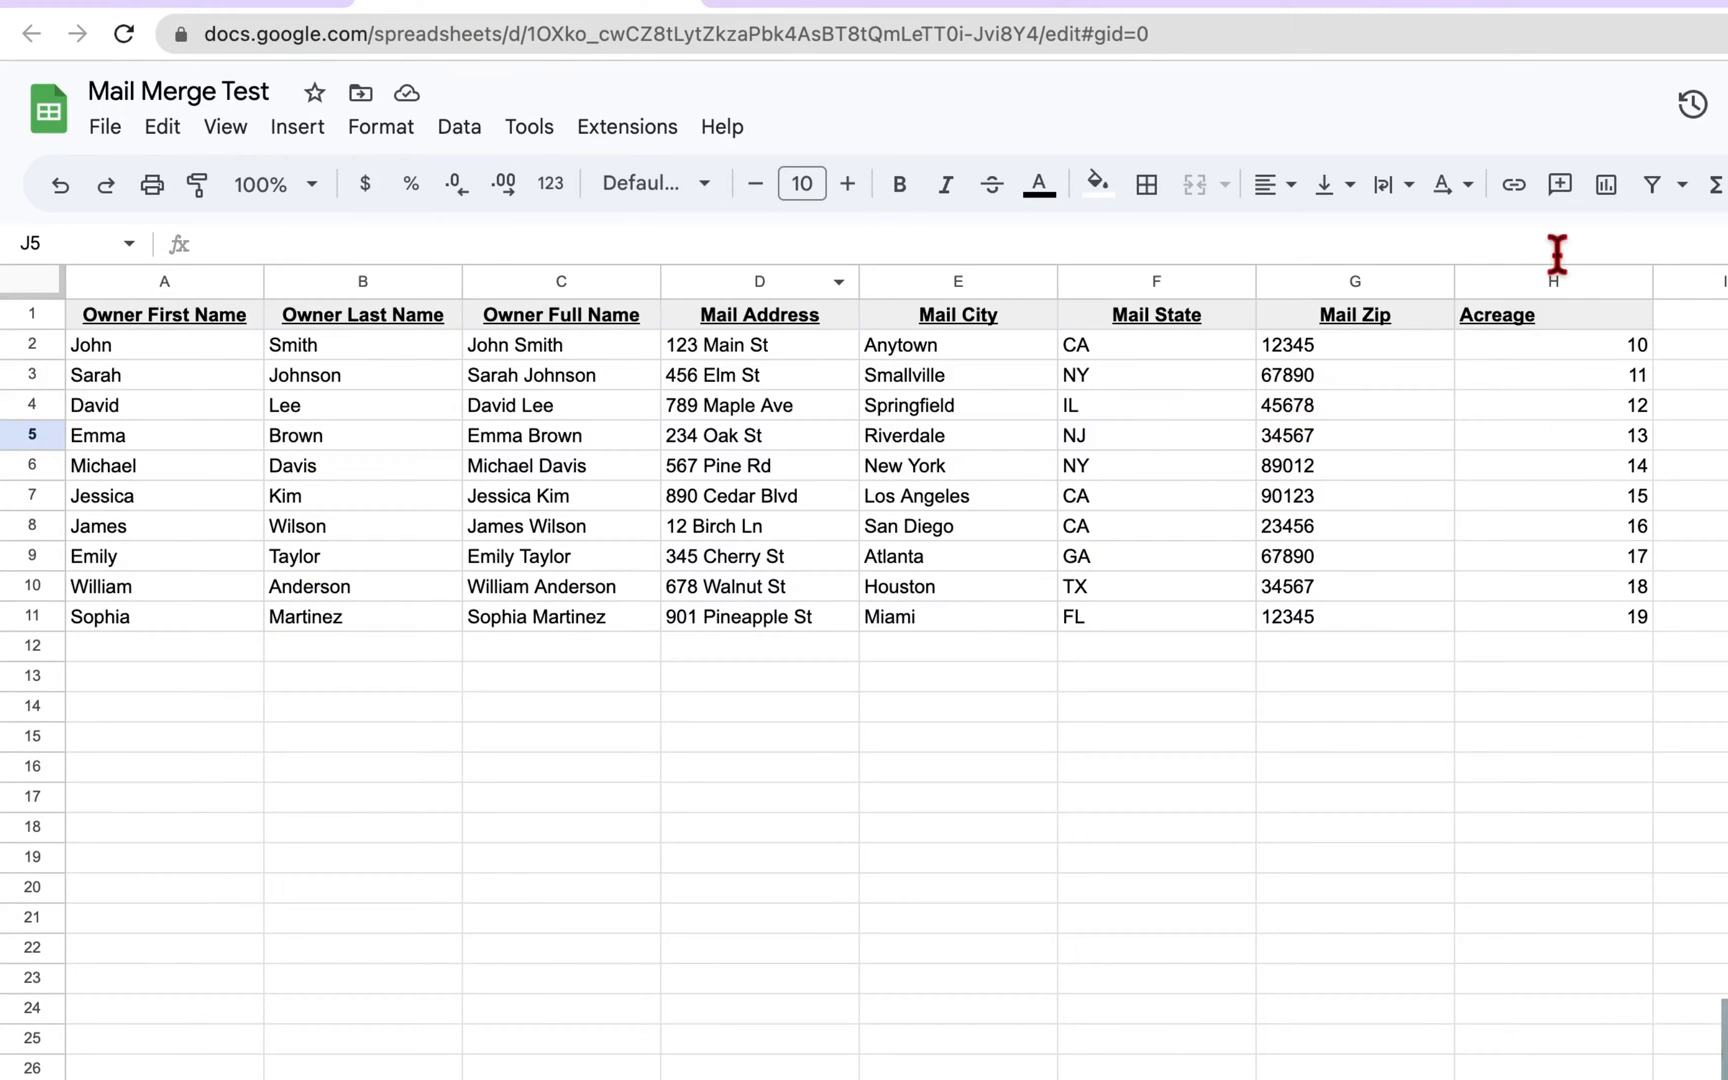
left_click_drag(1549, 340, 1581, 617)
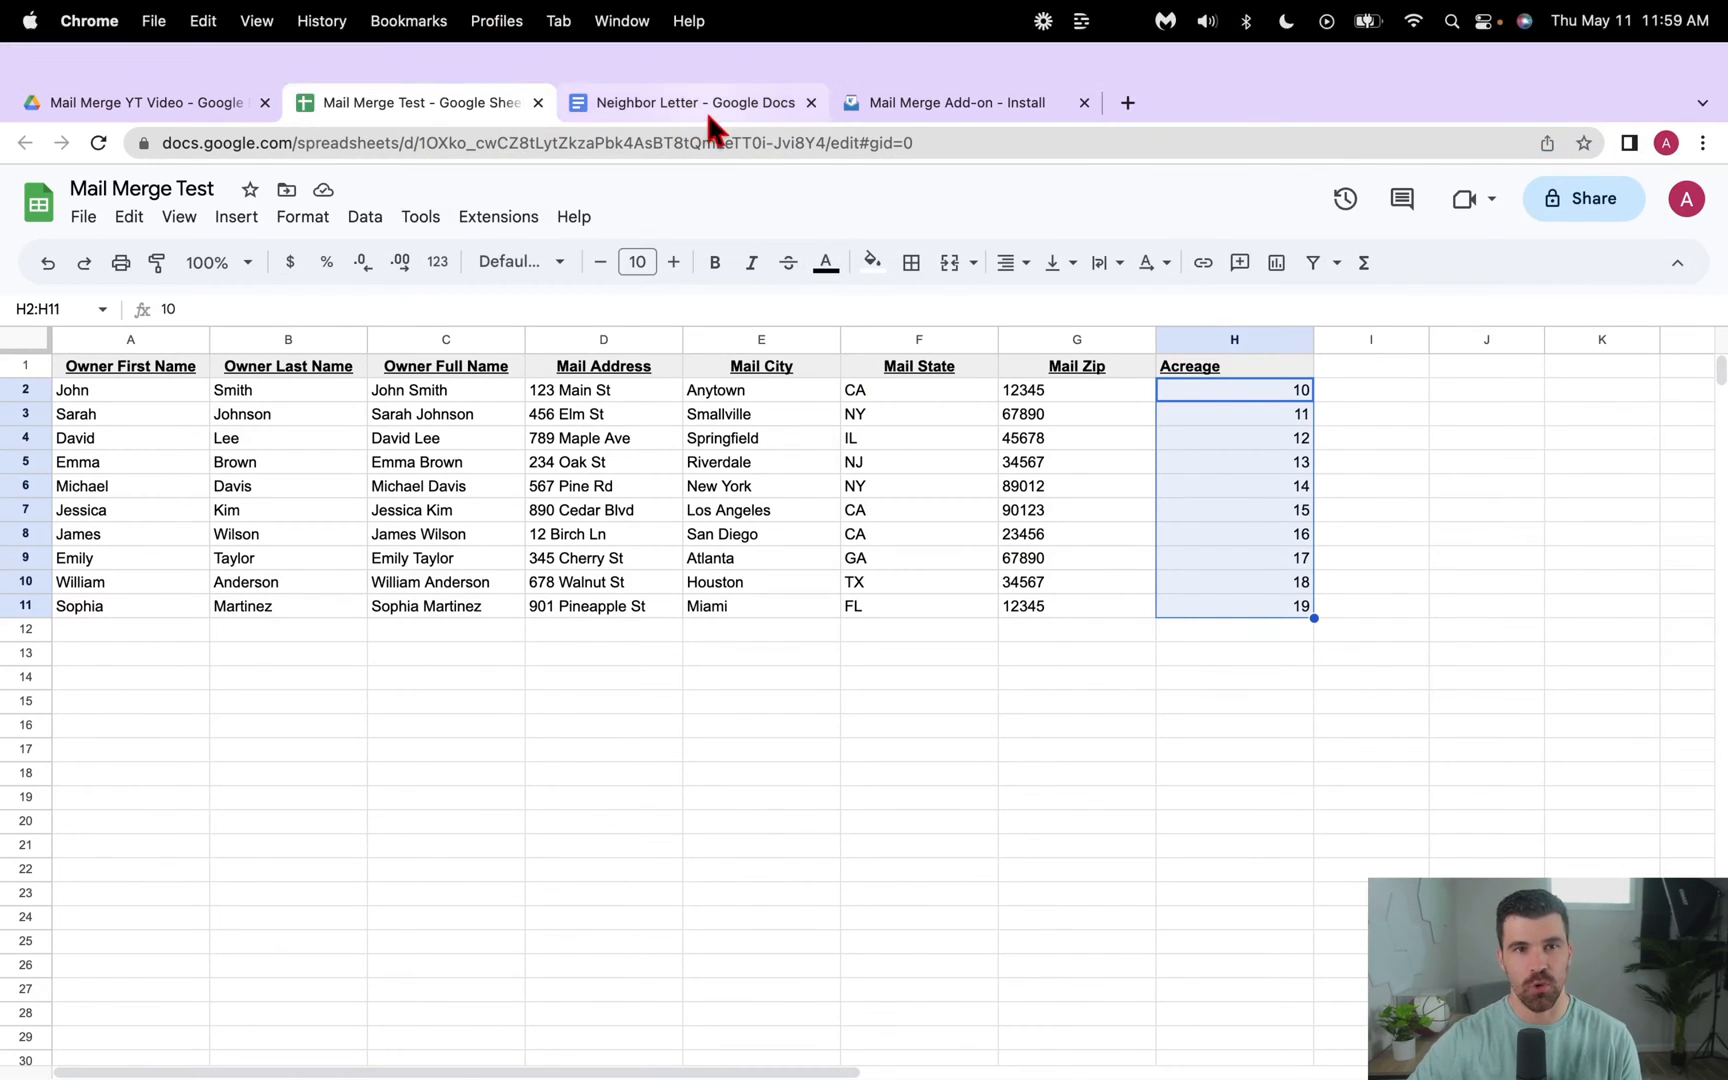
- Return to the Neighbor Letter document and start the Mail Merge add-on
left_click(690, 70)
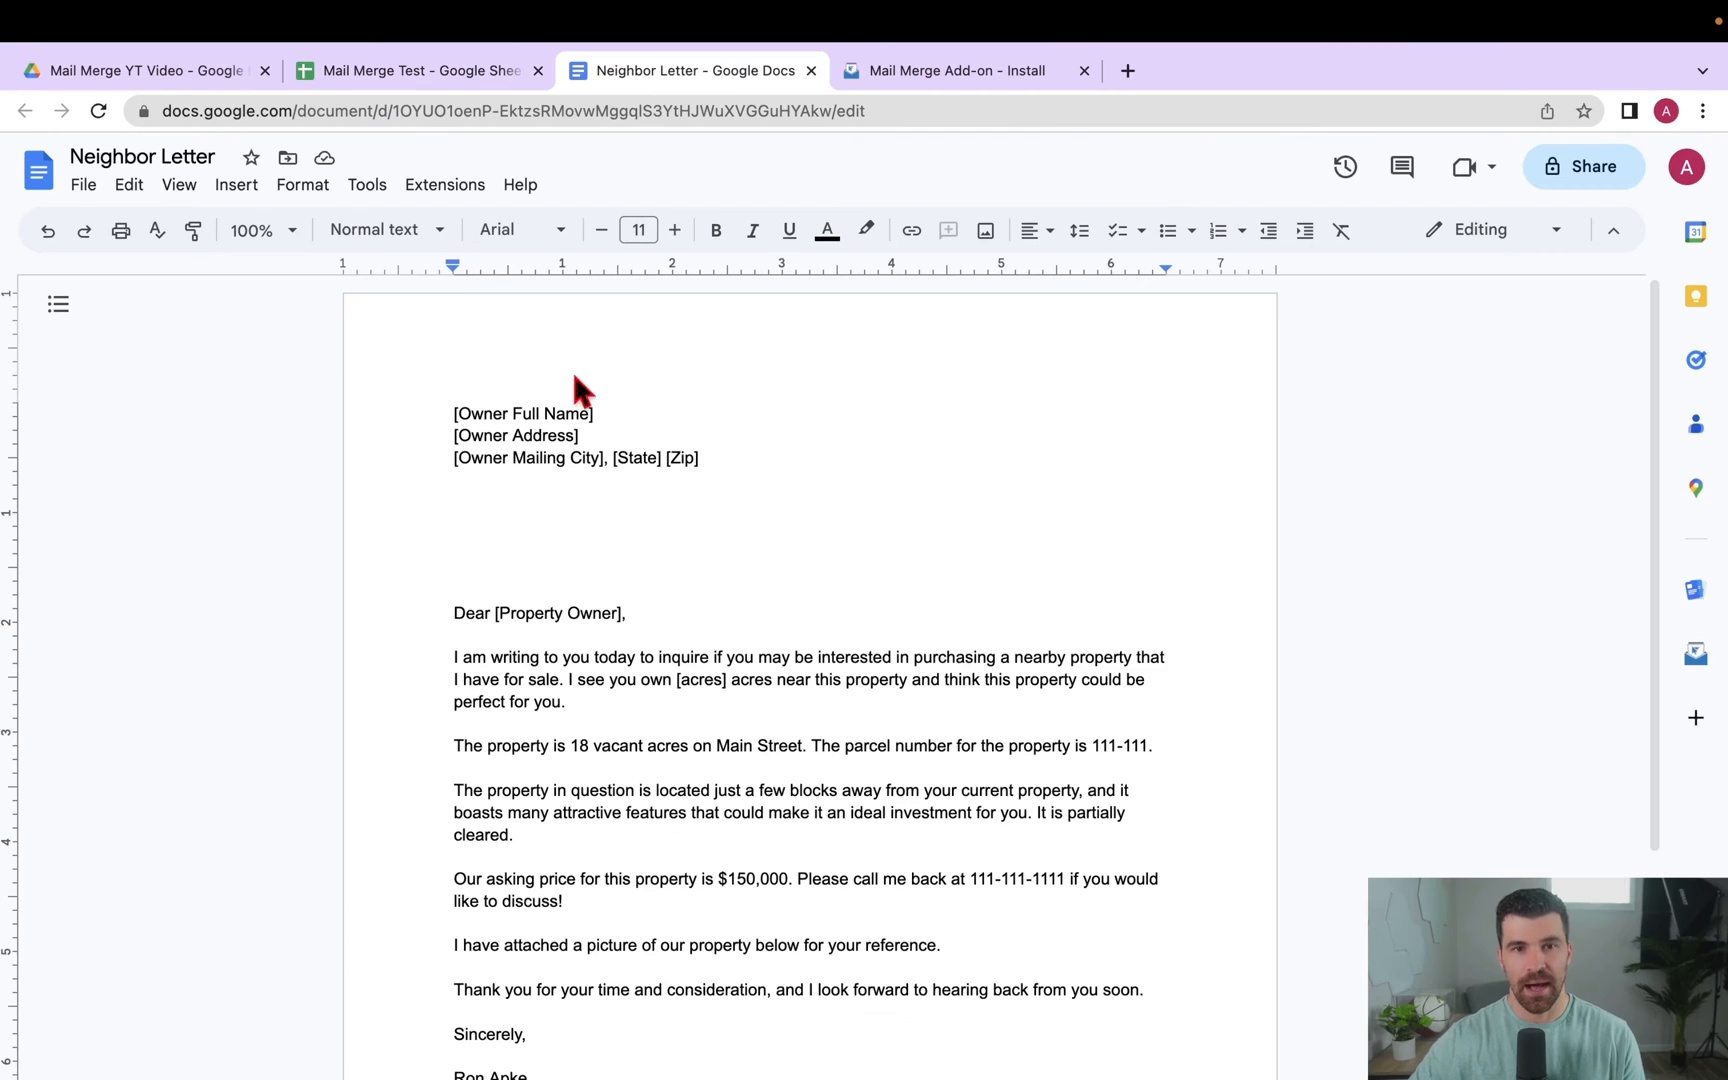
left_click(470, 186)
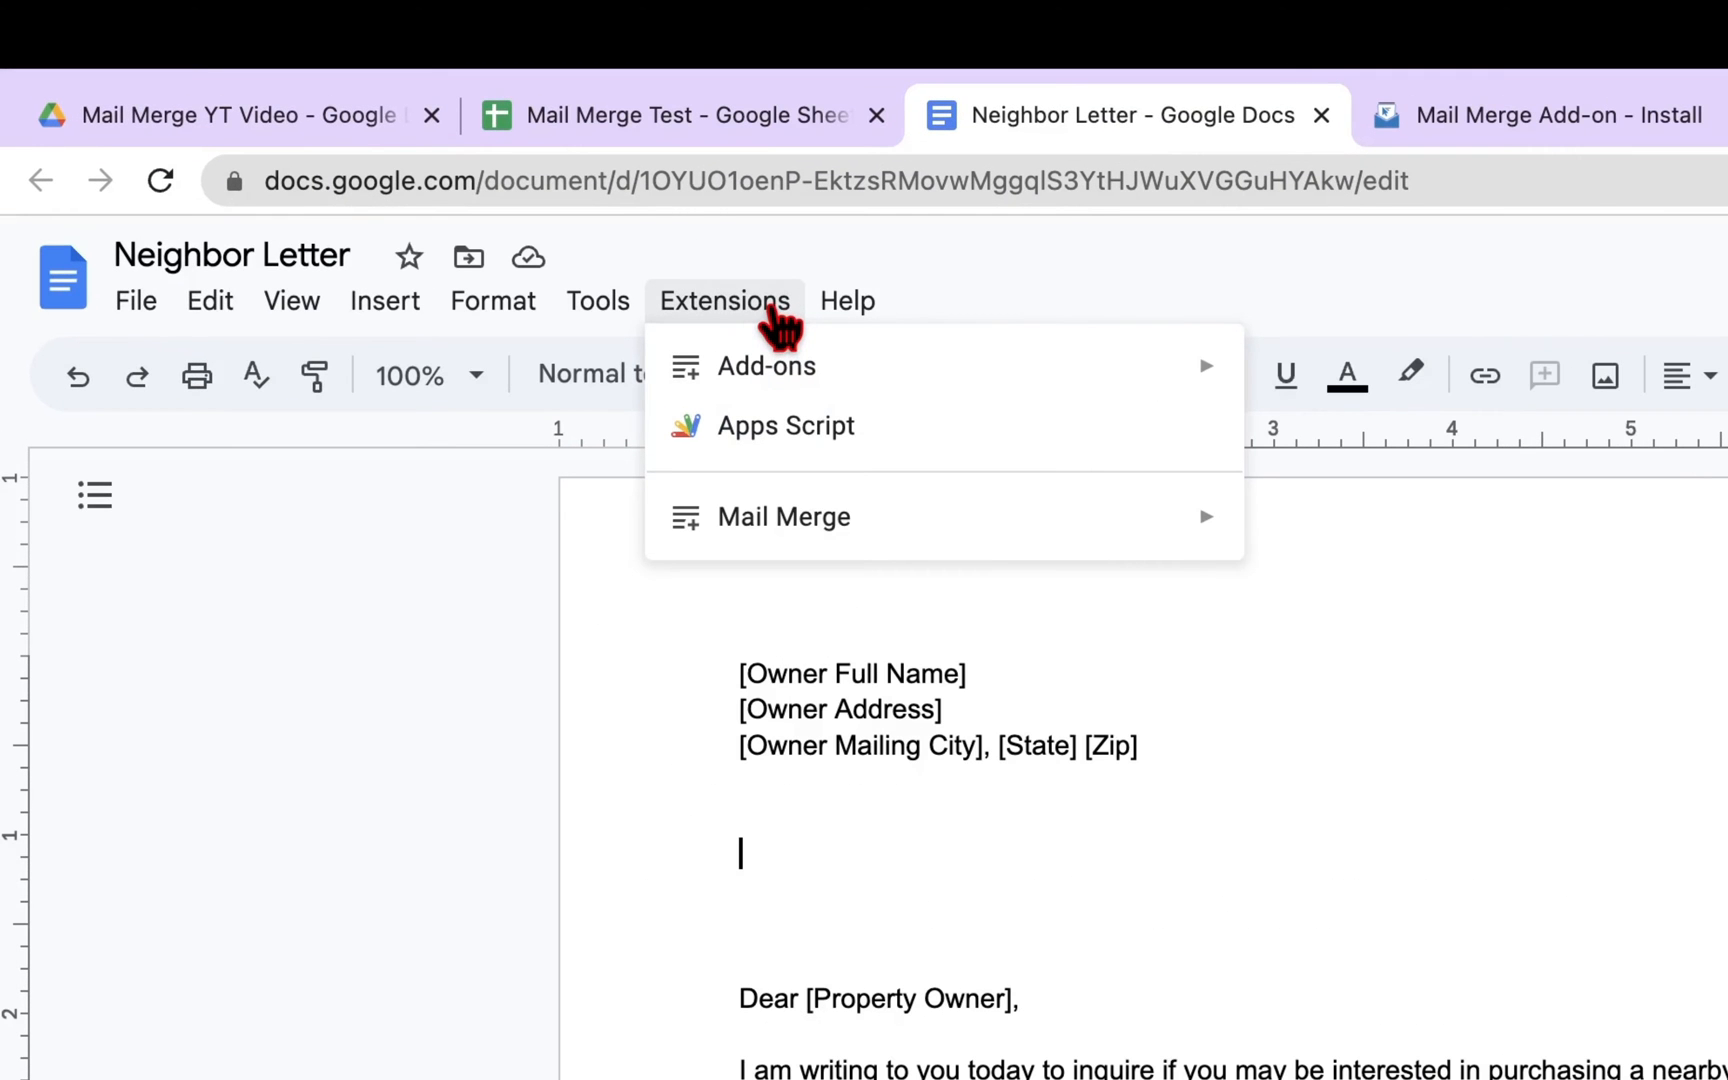
mouse_move(818, 530)
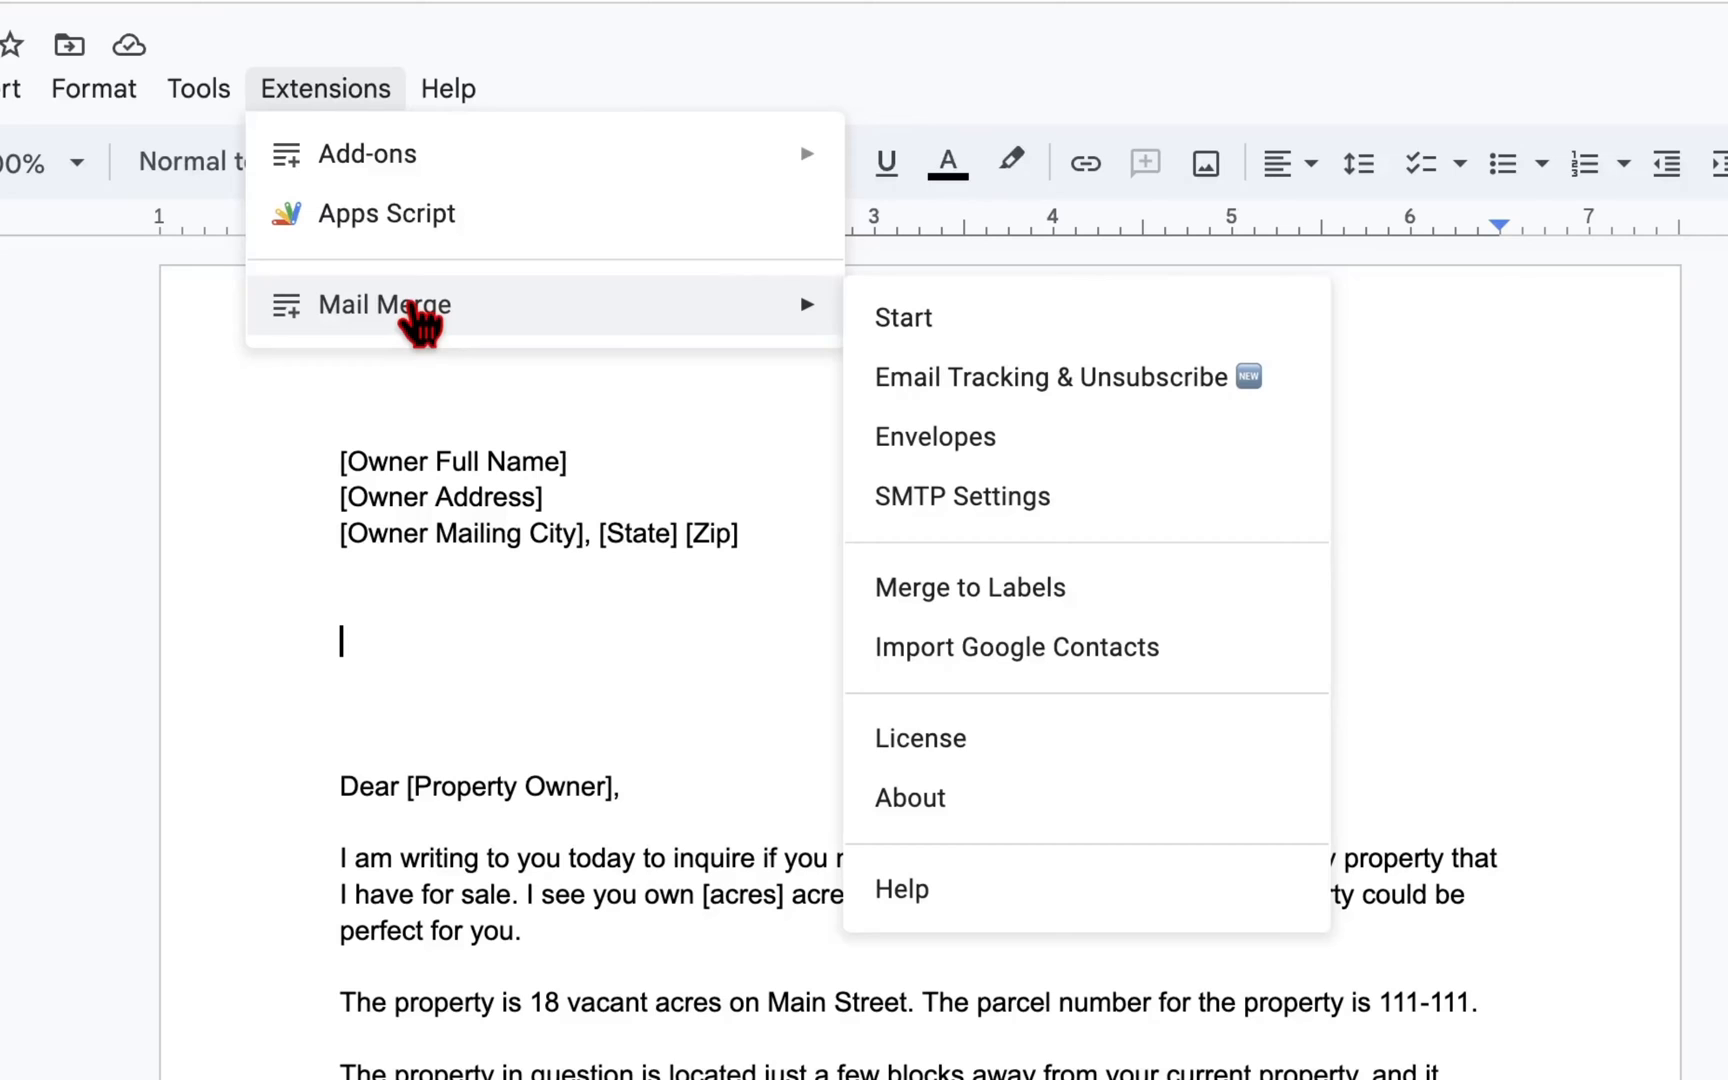
left_click(899, 322)
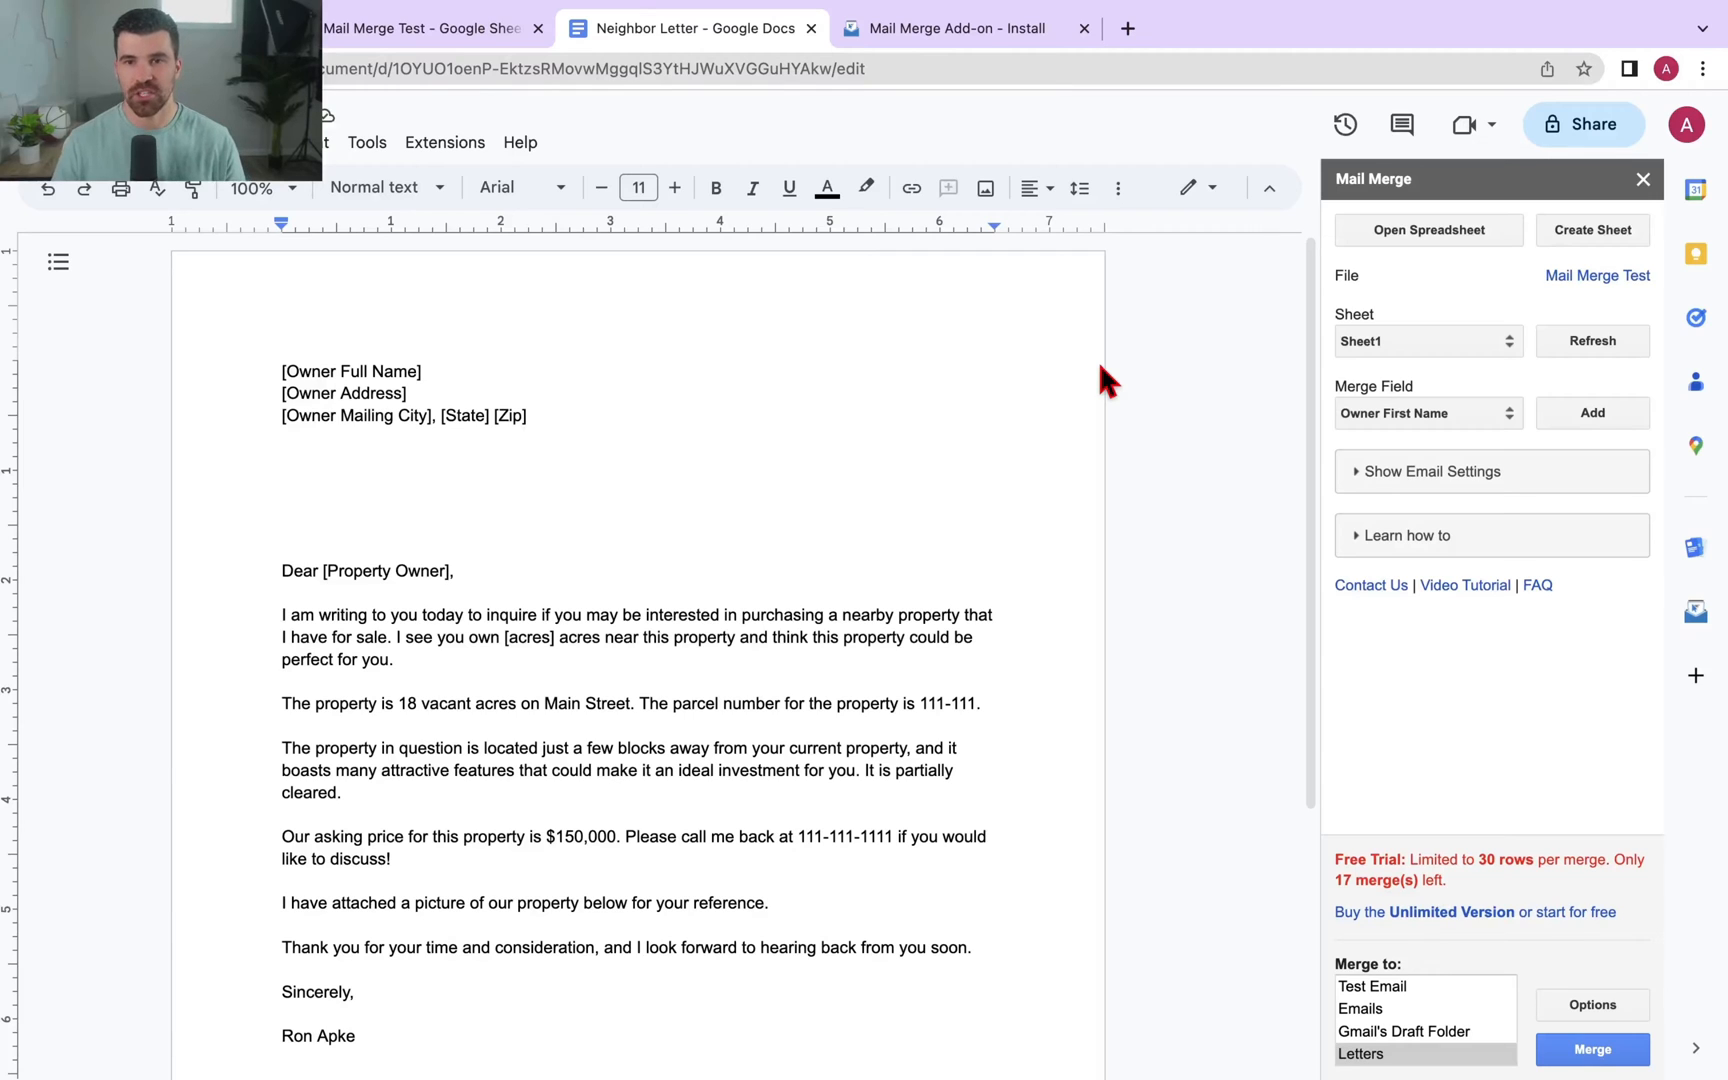
- Search the spreadsheet files for "mail" and choose Mail Merge Test as the merge's data source
left_click(390, 30)
left_click(612, 28)
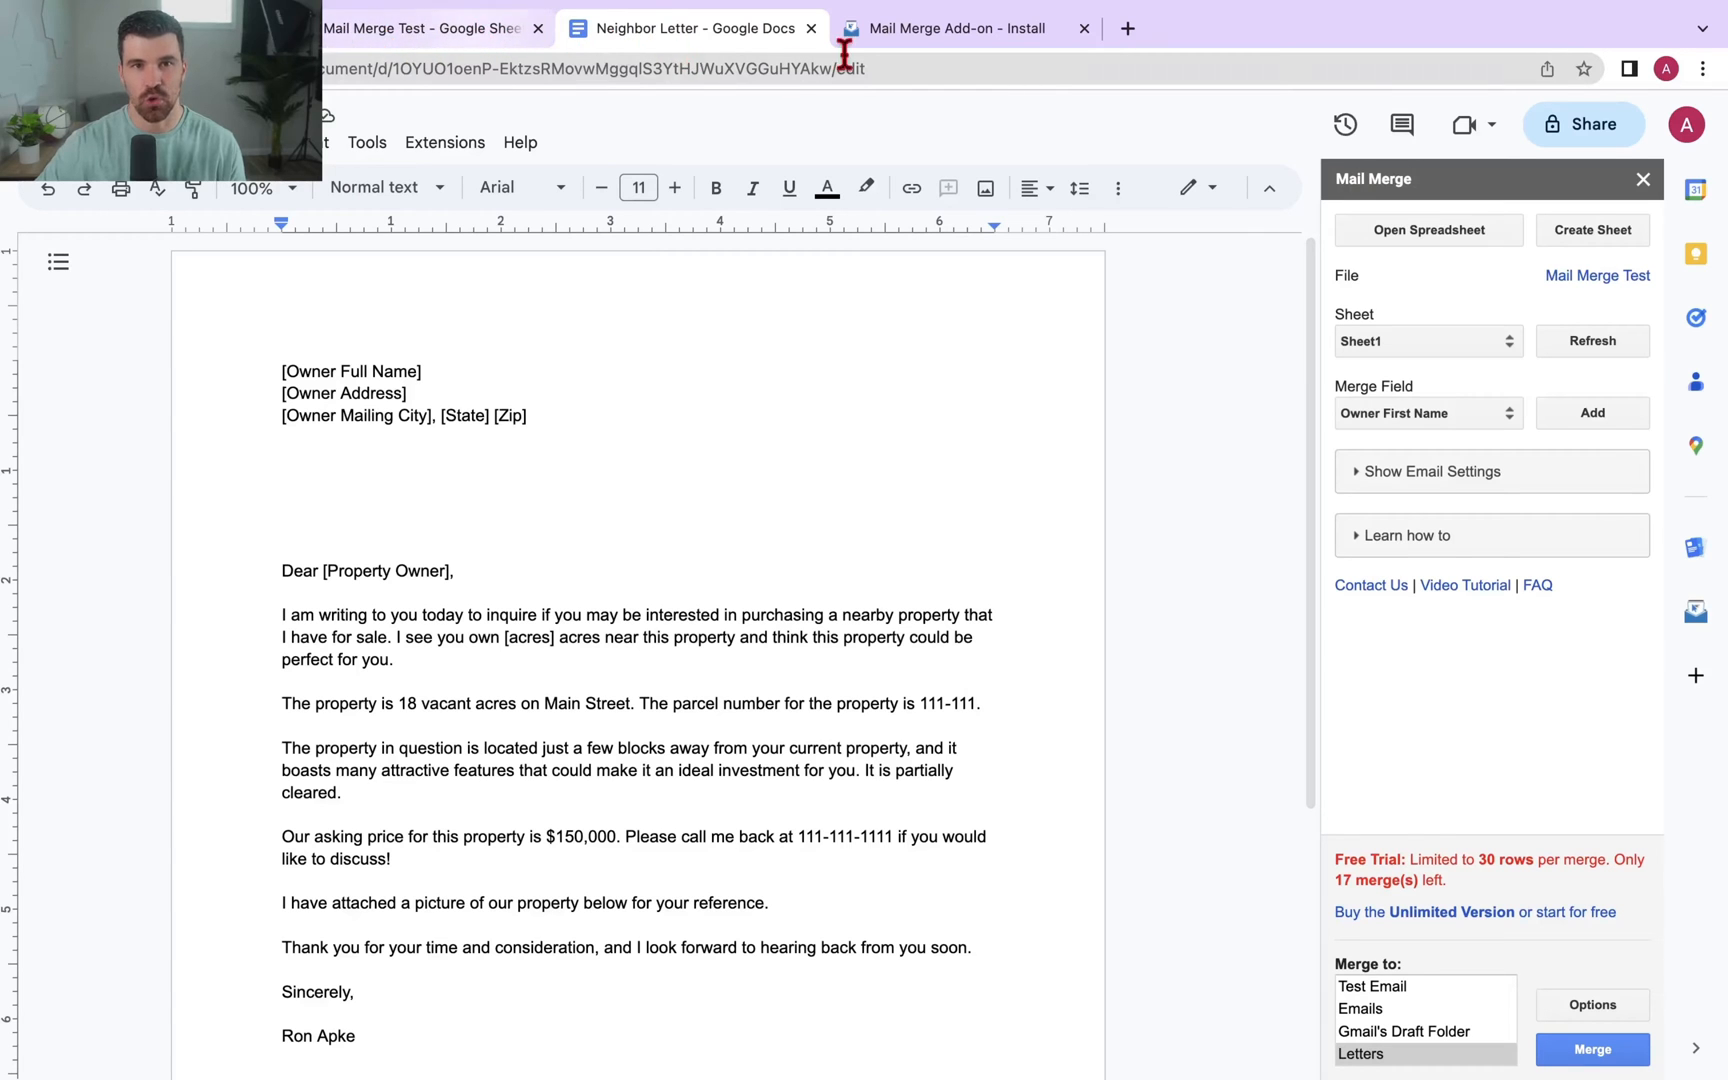
left_click(1439, 232)
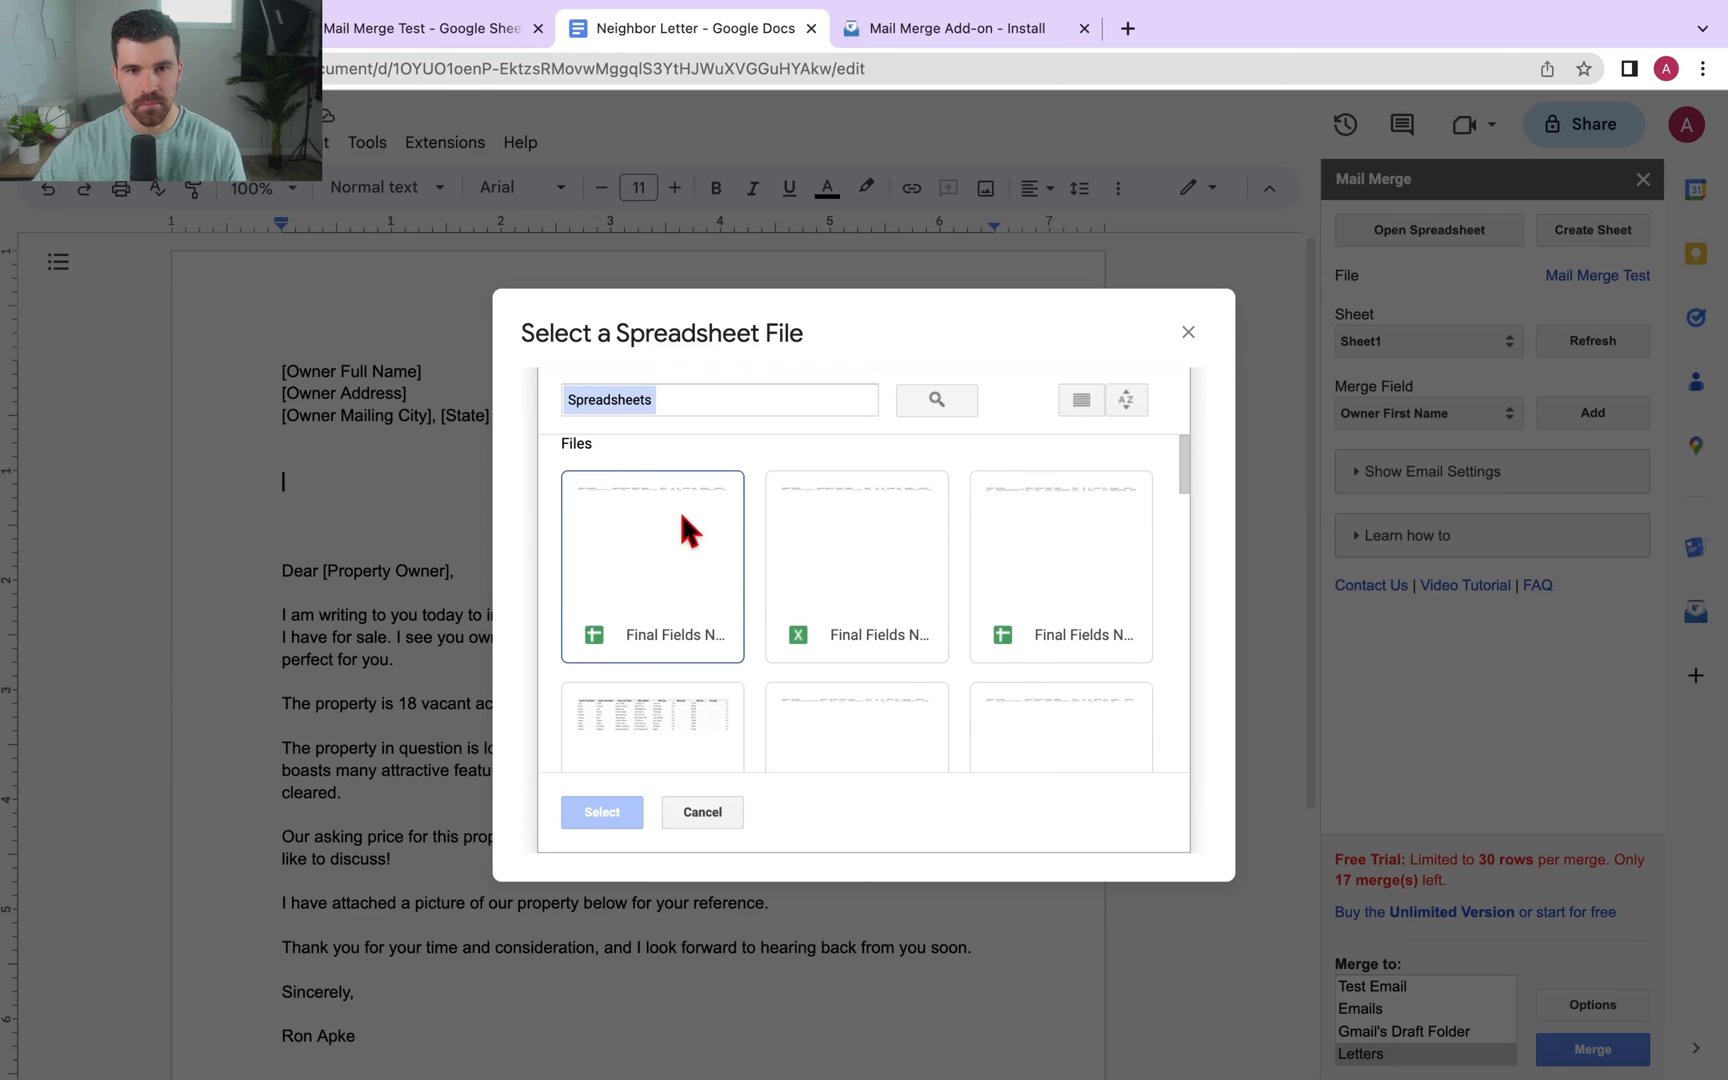
left_click(763, 392)
type("mail")
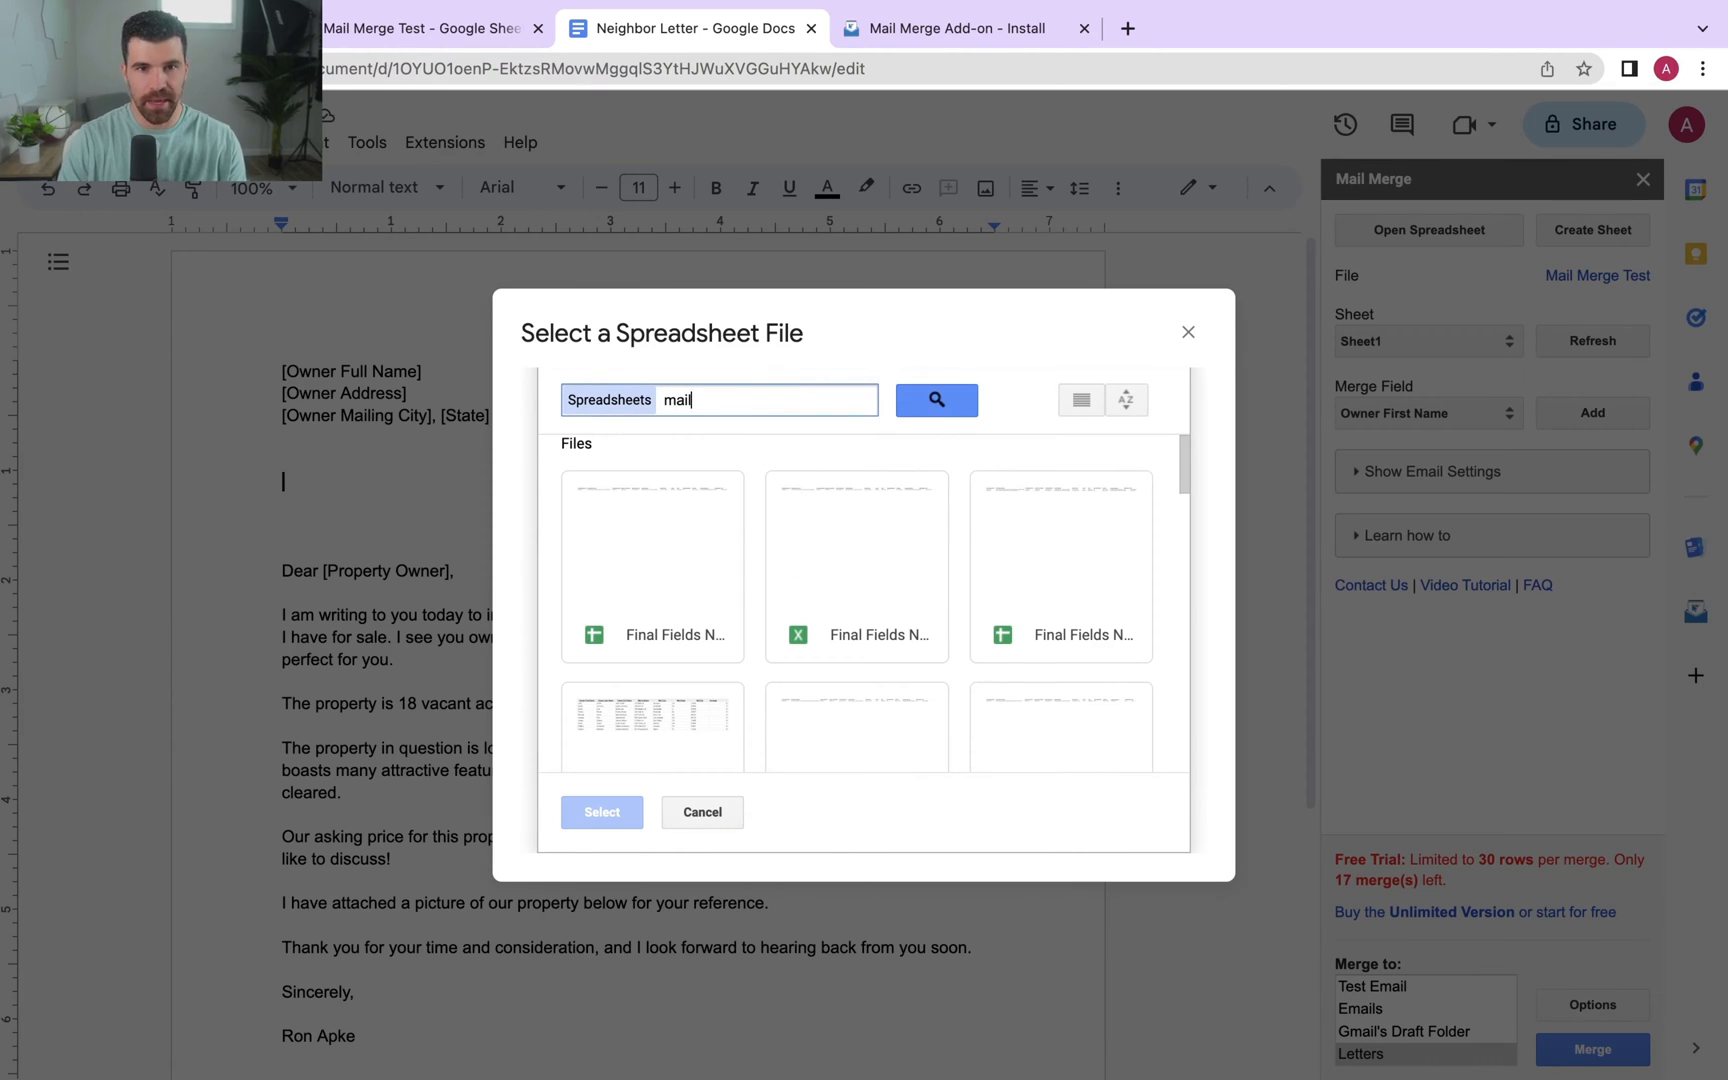
key("Return")
left_click(688, 515)
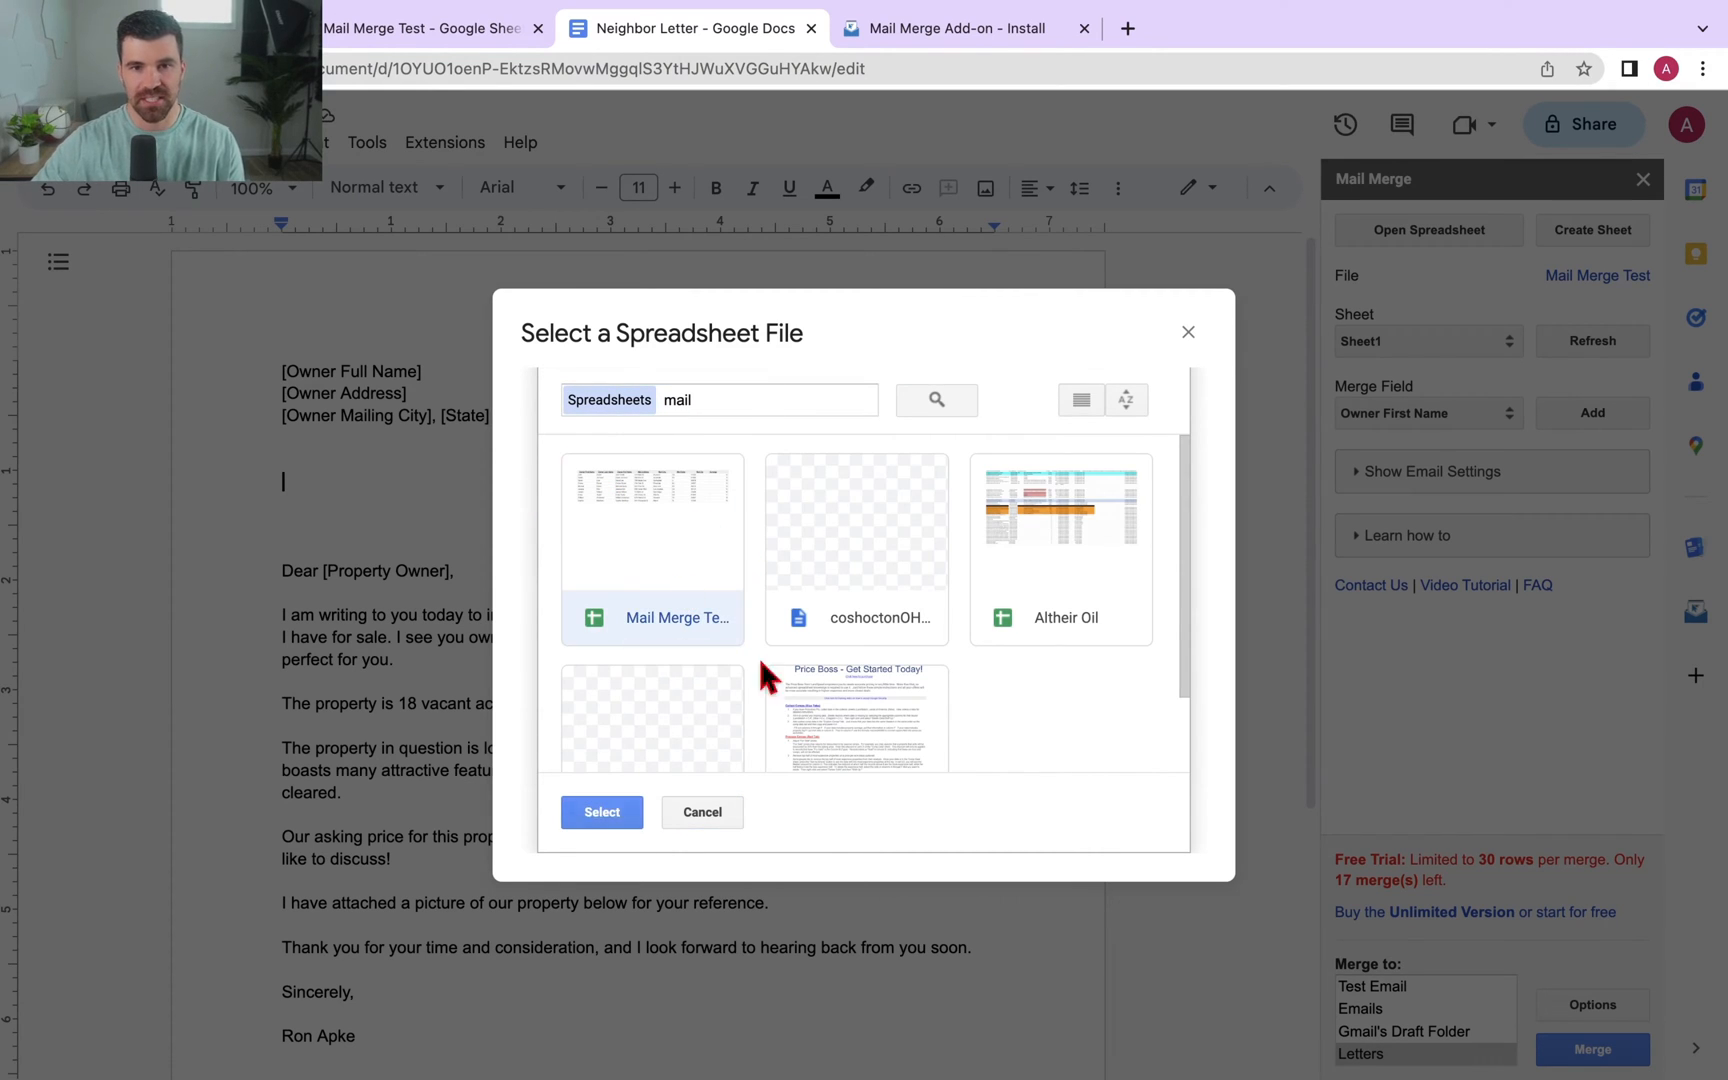
left_click(640, 810)
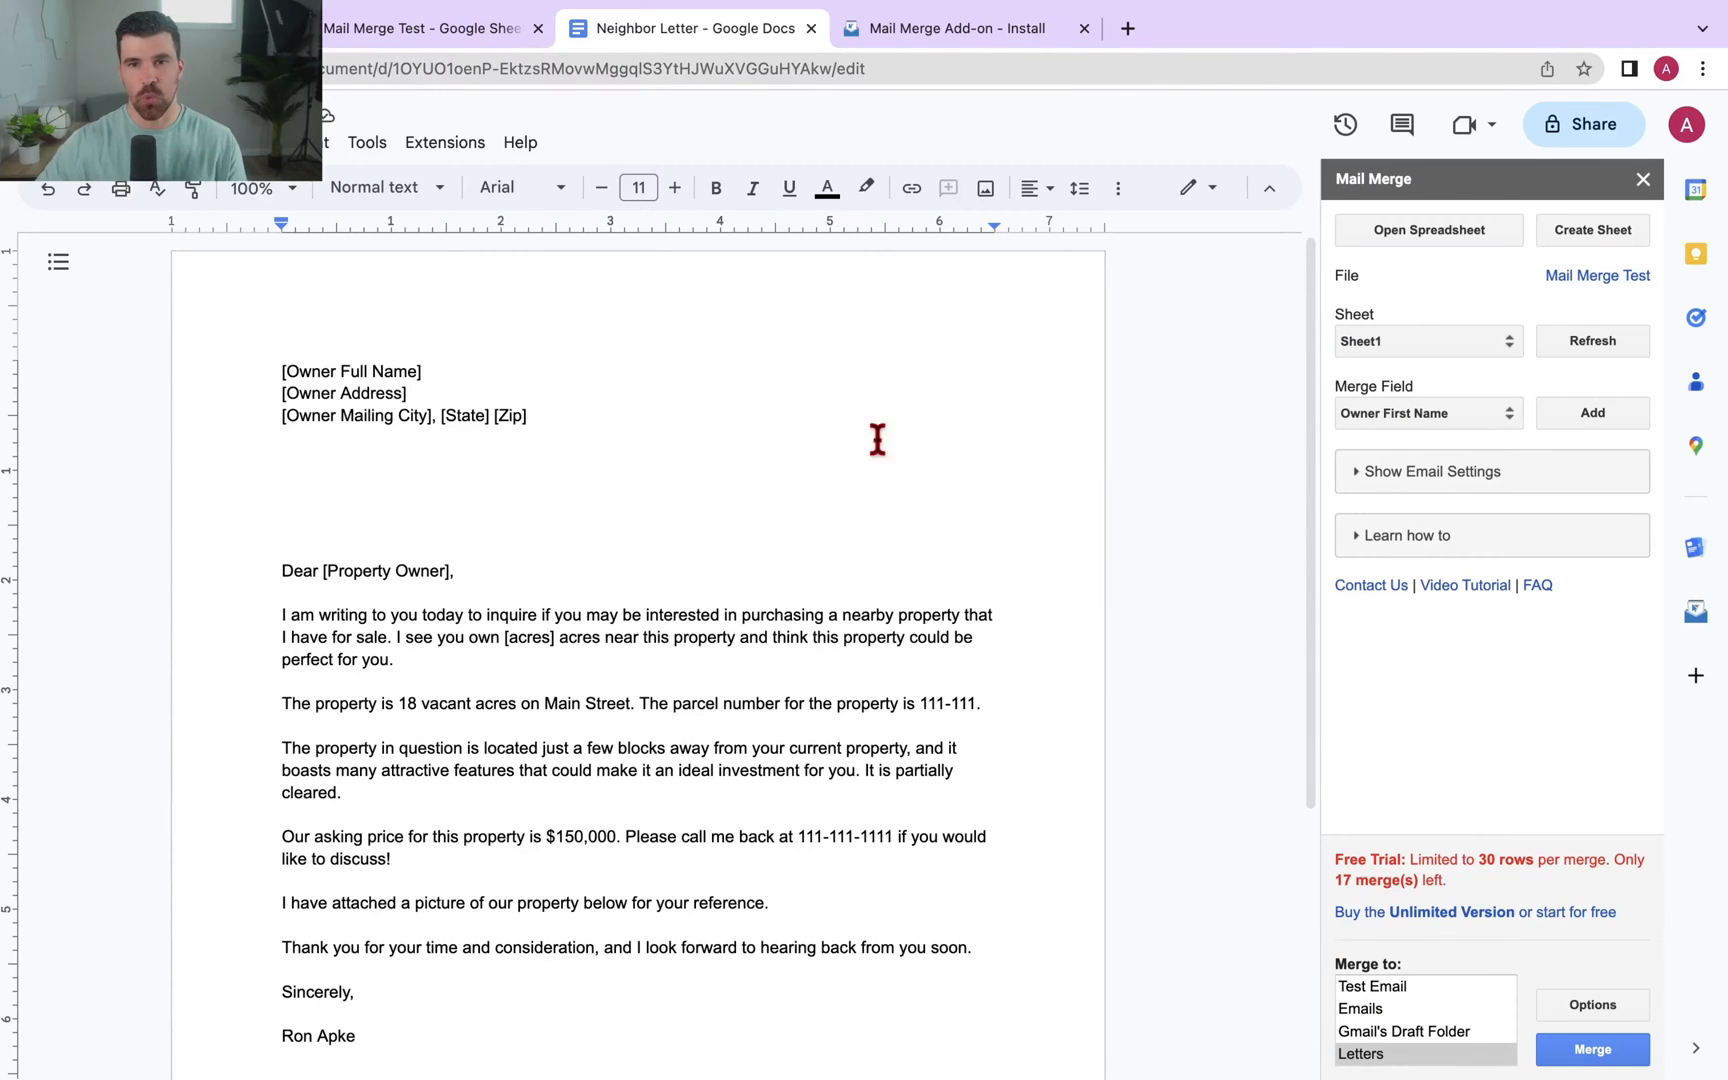
- Replace the [Owner Full Name] placeholder in the address block with the Owner Full Name merge field
left_click_drag(560, 416, 258, 372)
left_click_drag(474, 376, 243, 370)
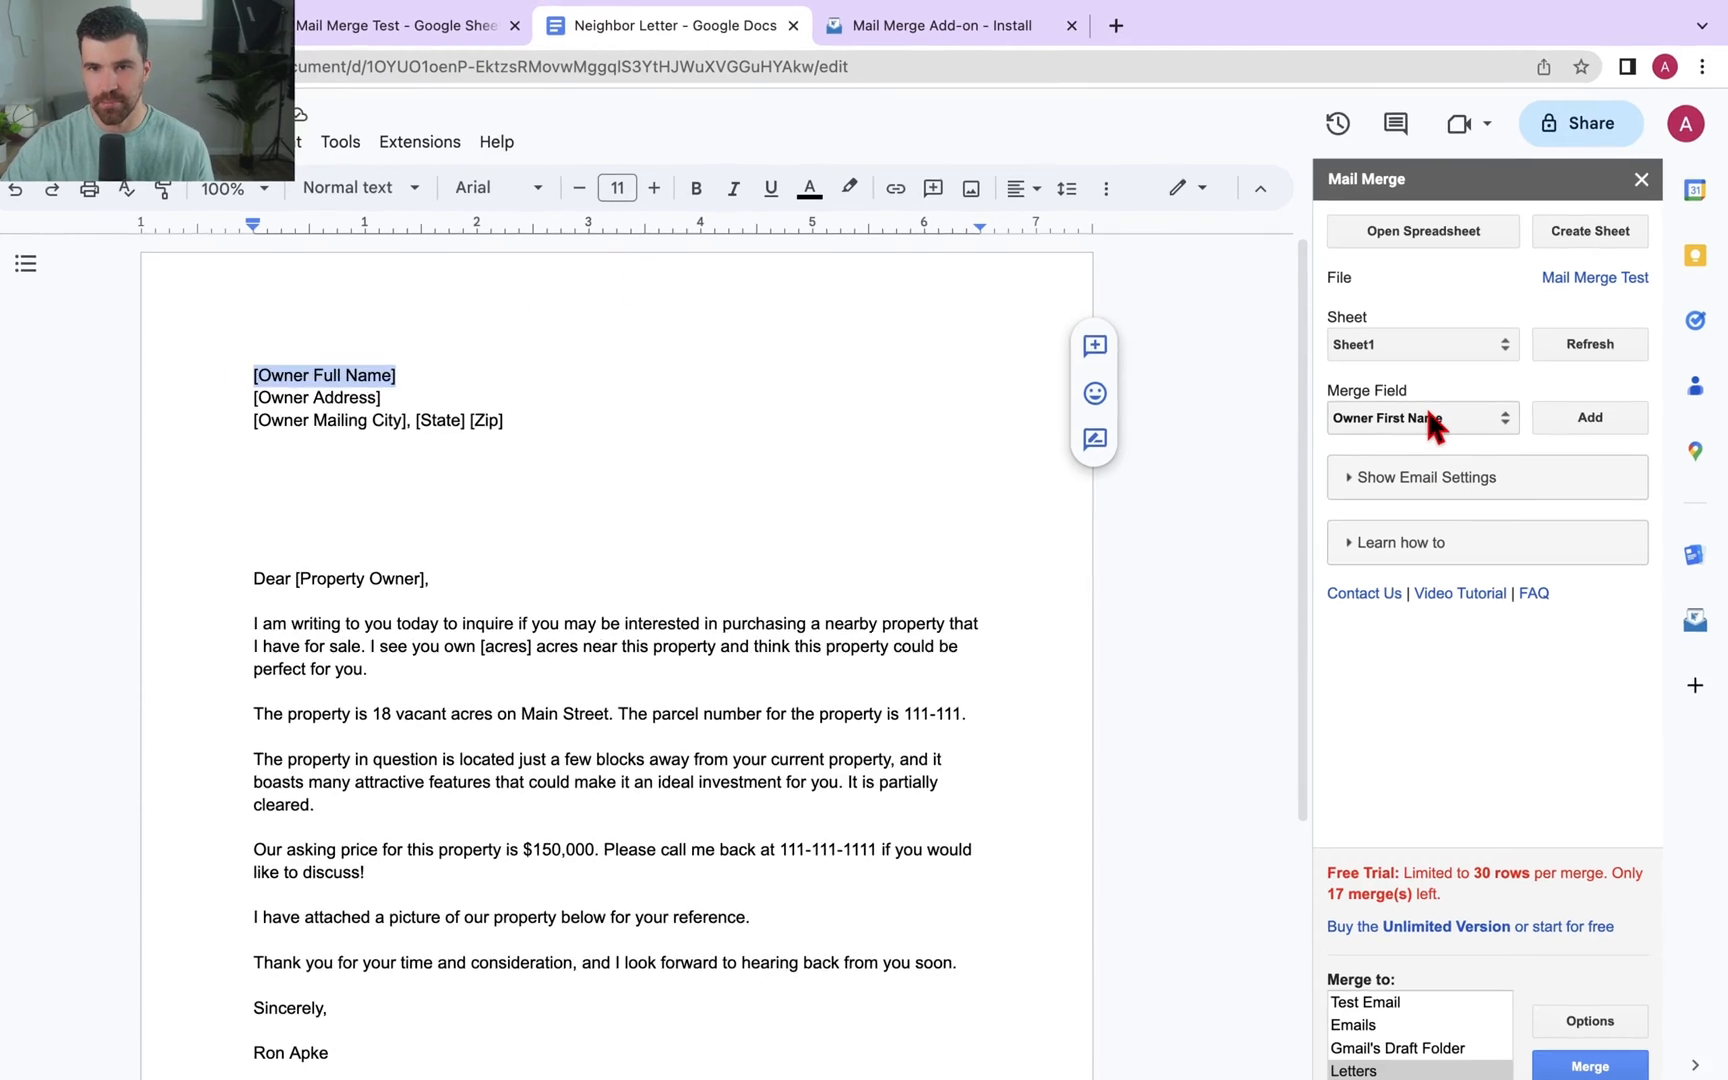
left_click(1428, 412)
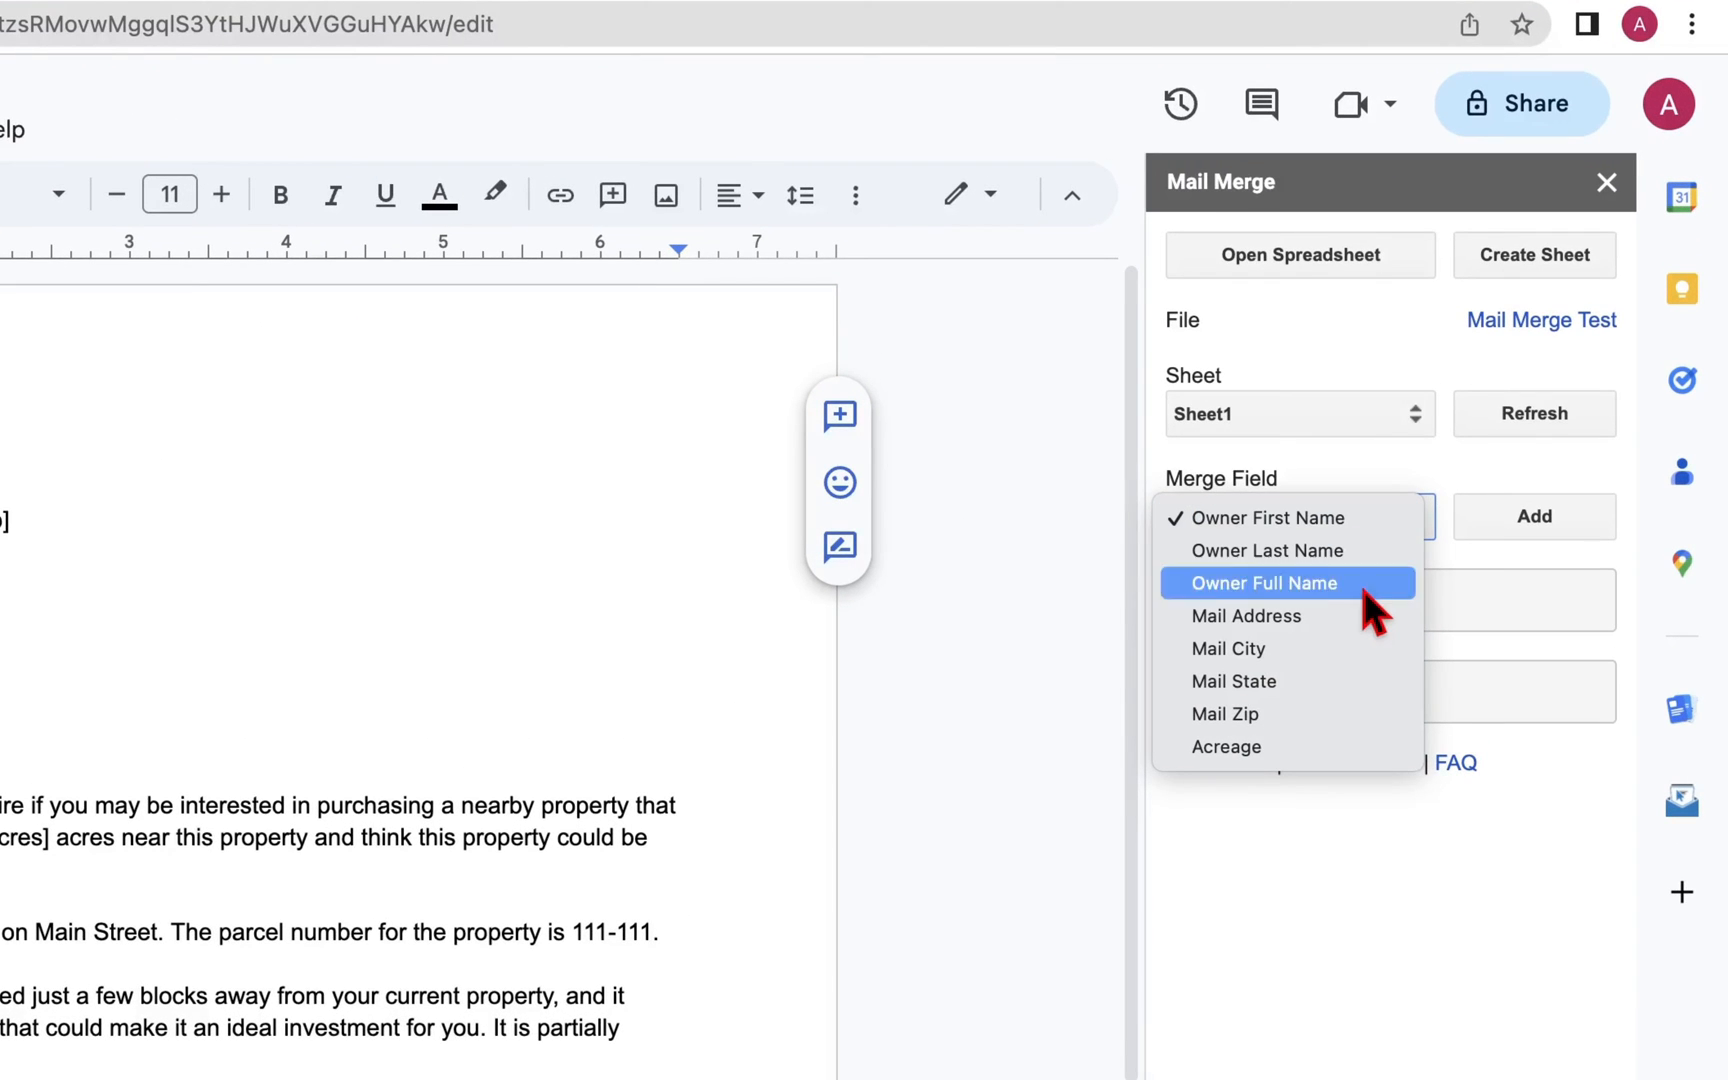
left_click(1368, 592)
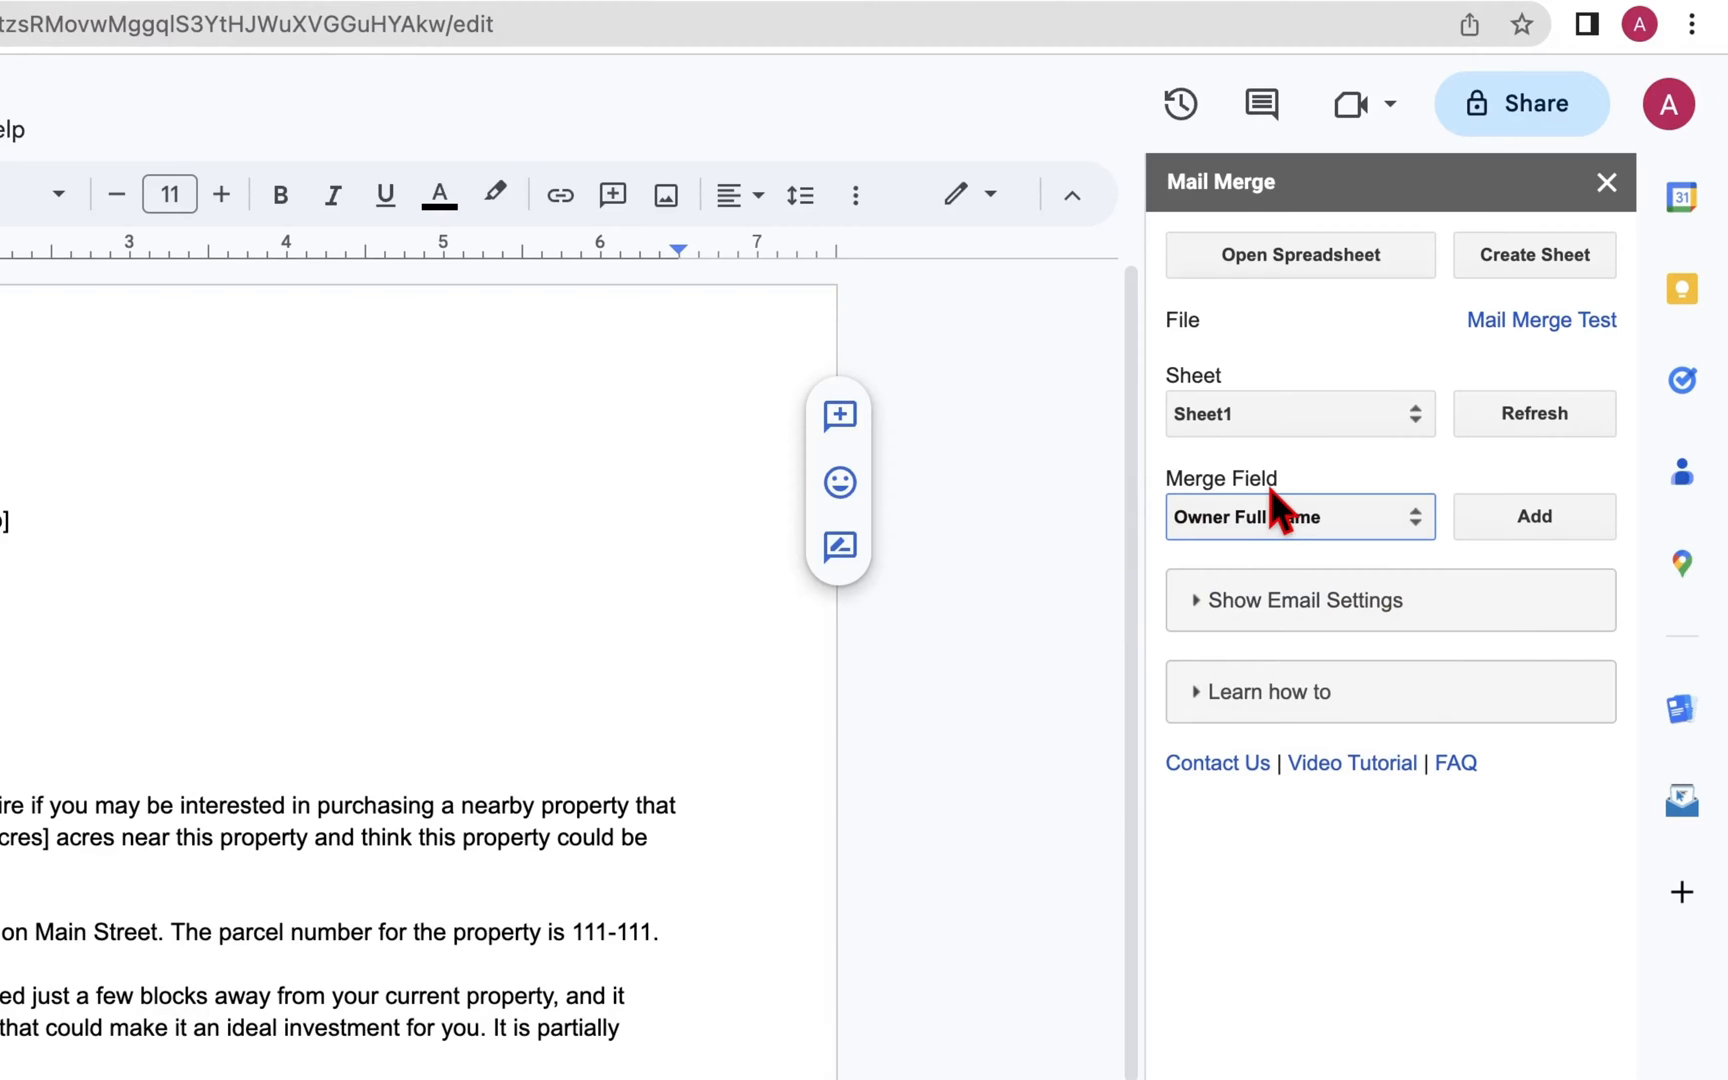
left_click(1490, 520)
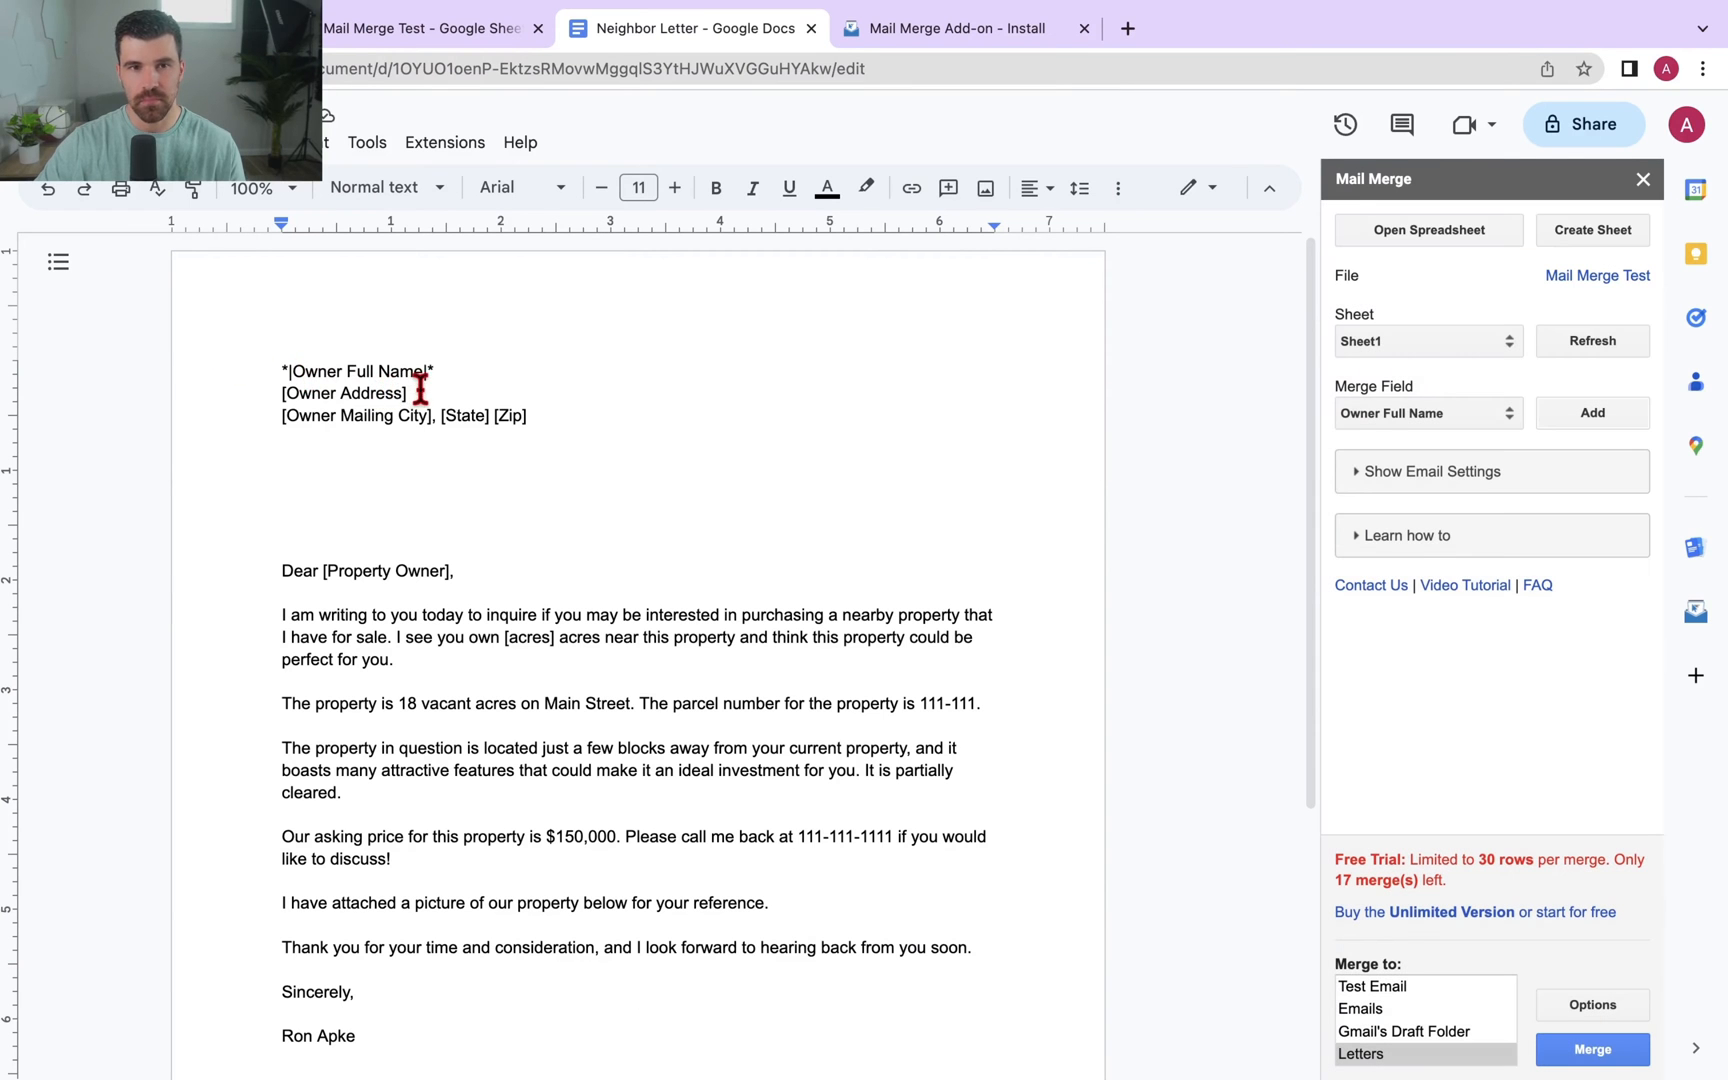
- Replace the [Owner Address] placeholder with the Mail Address merge field
left_click_drag(420, 393, 262, 394)
left_click(1508, 413)
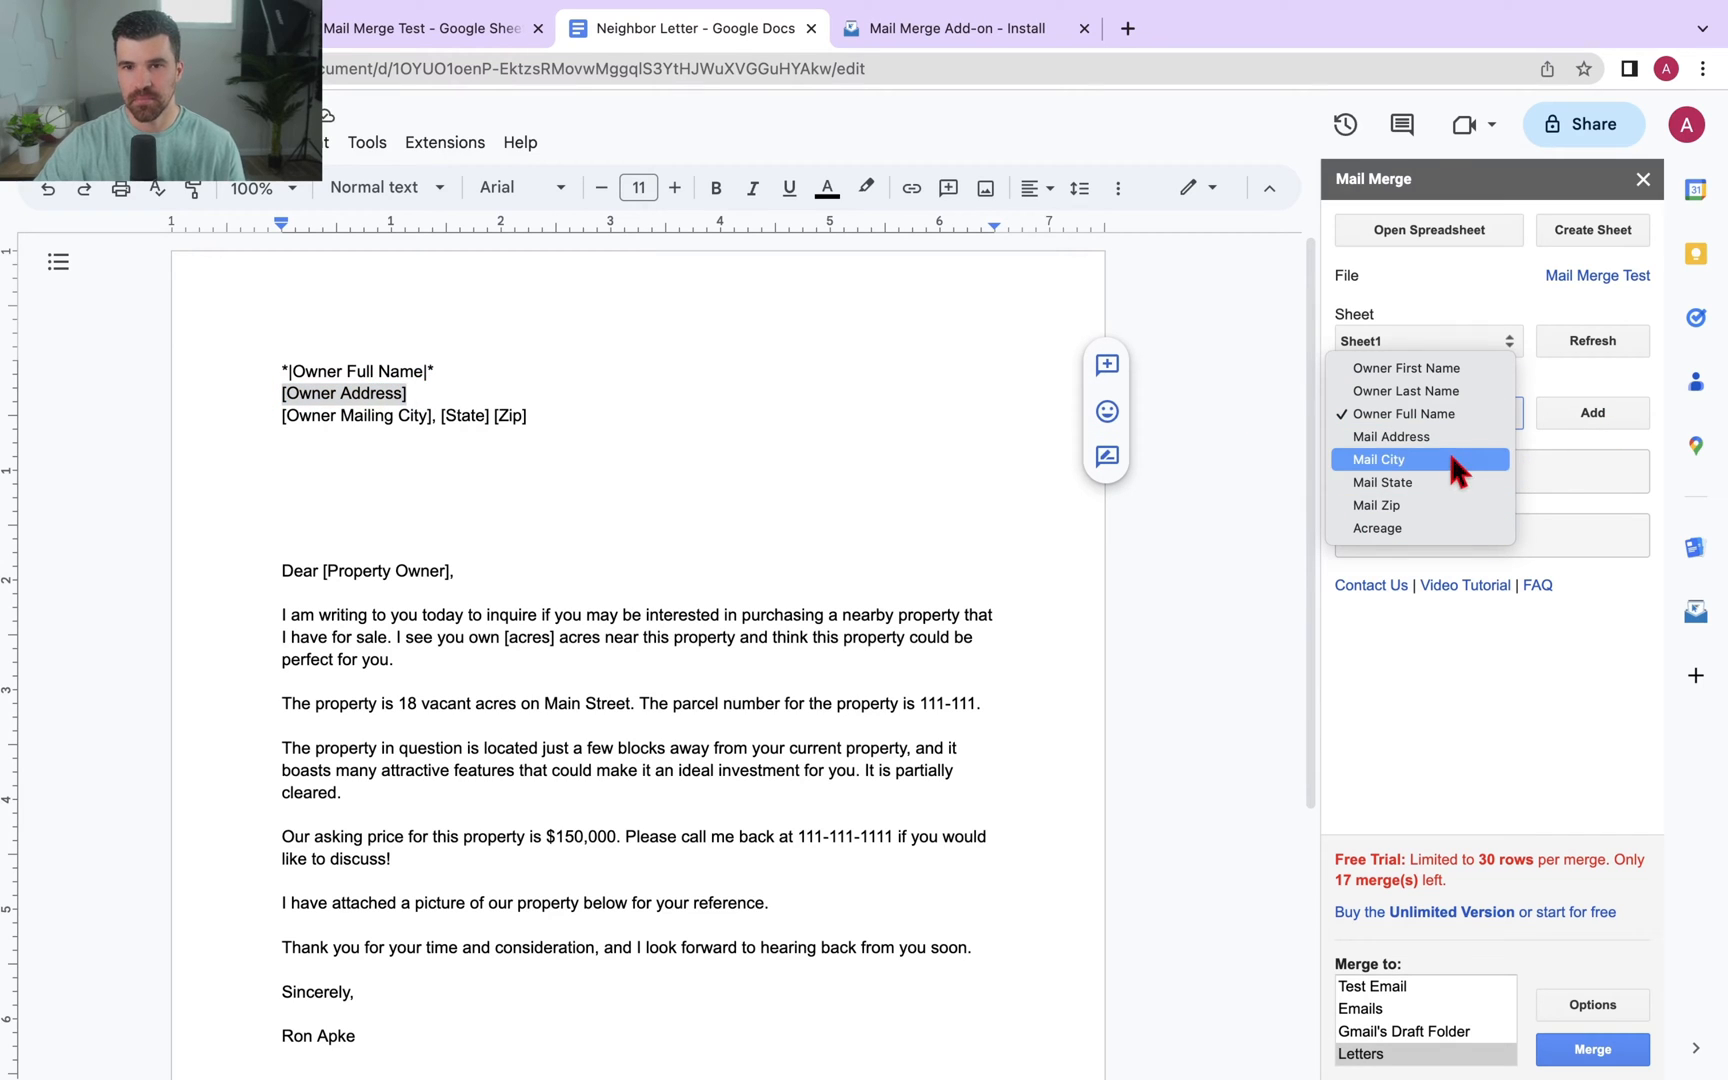
left_click(1510, 436)
left_click(1592, 412)
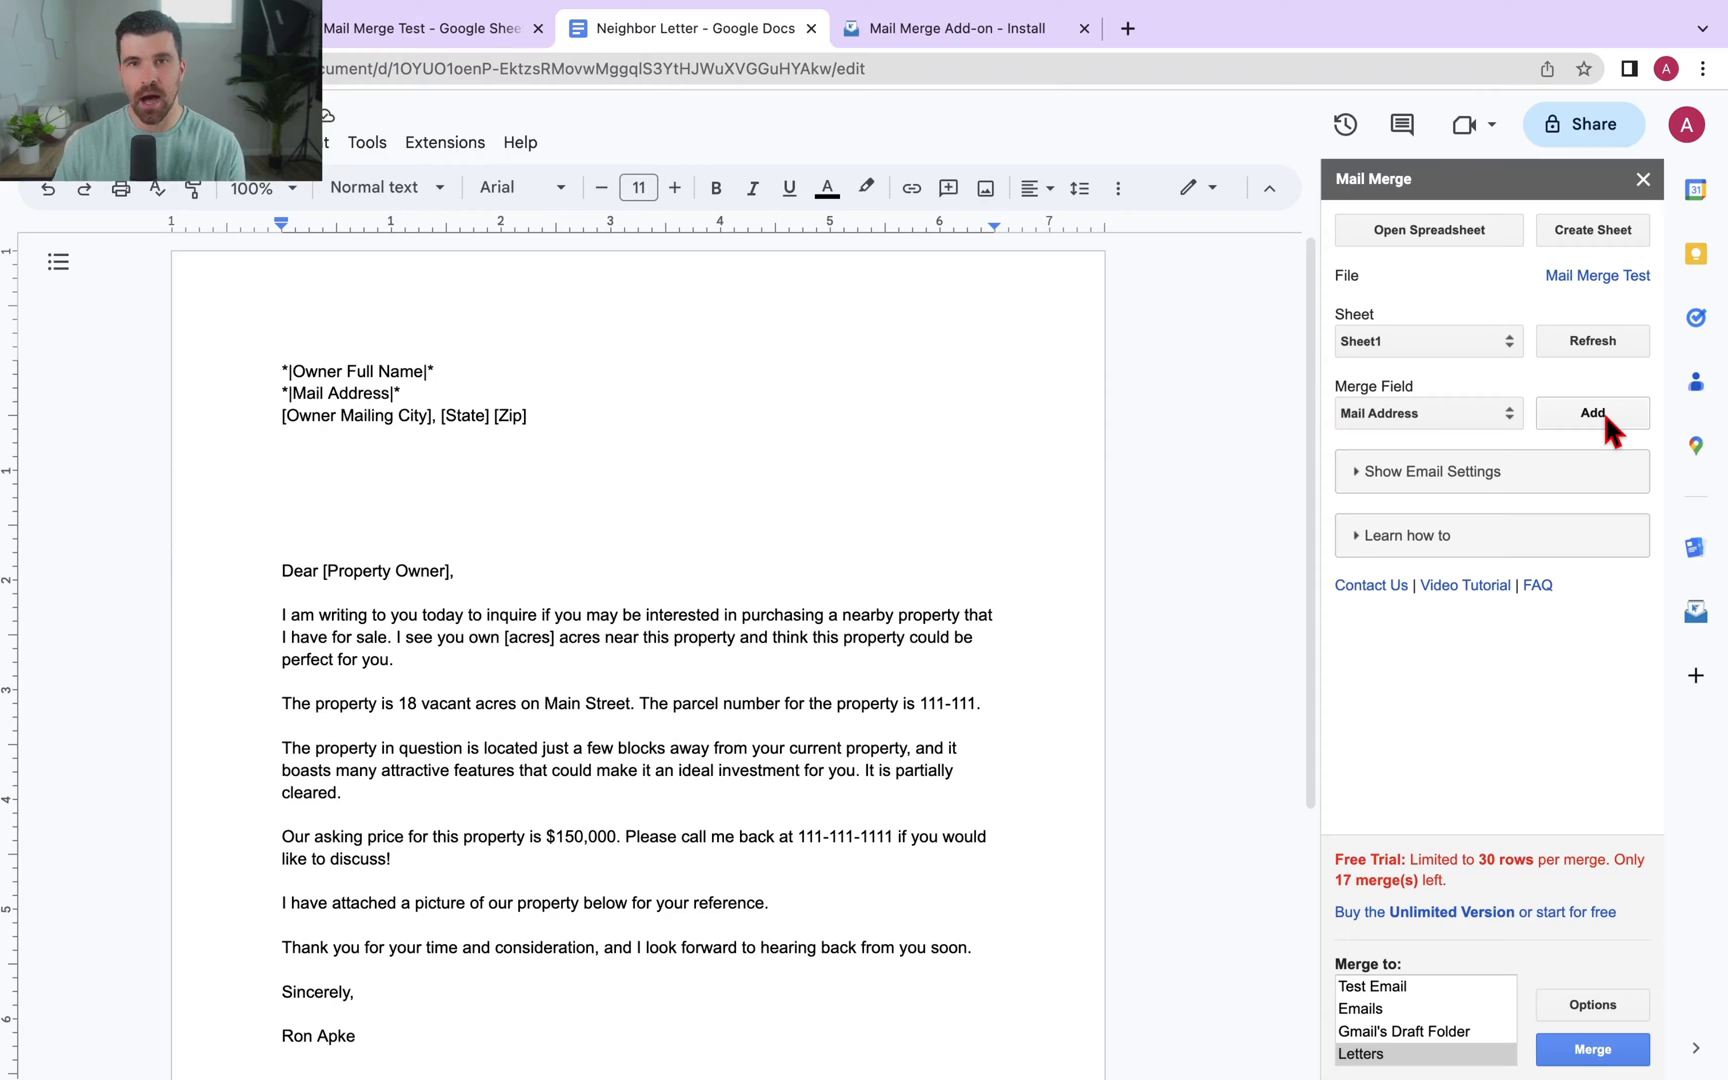
- Check the Owner Full Name column in the Mail Merge Test spreadsheet to see what the merge field pulls in
left_click(425, 30)
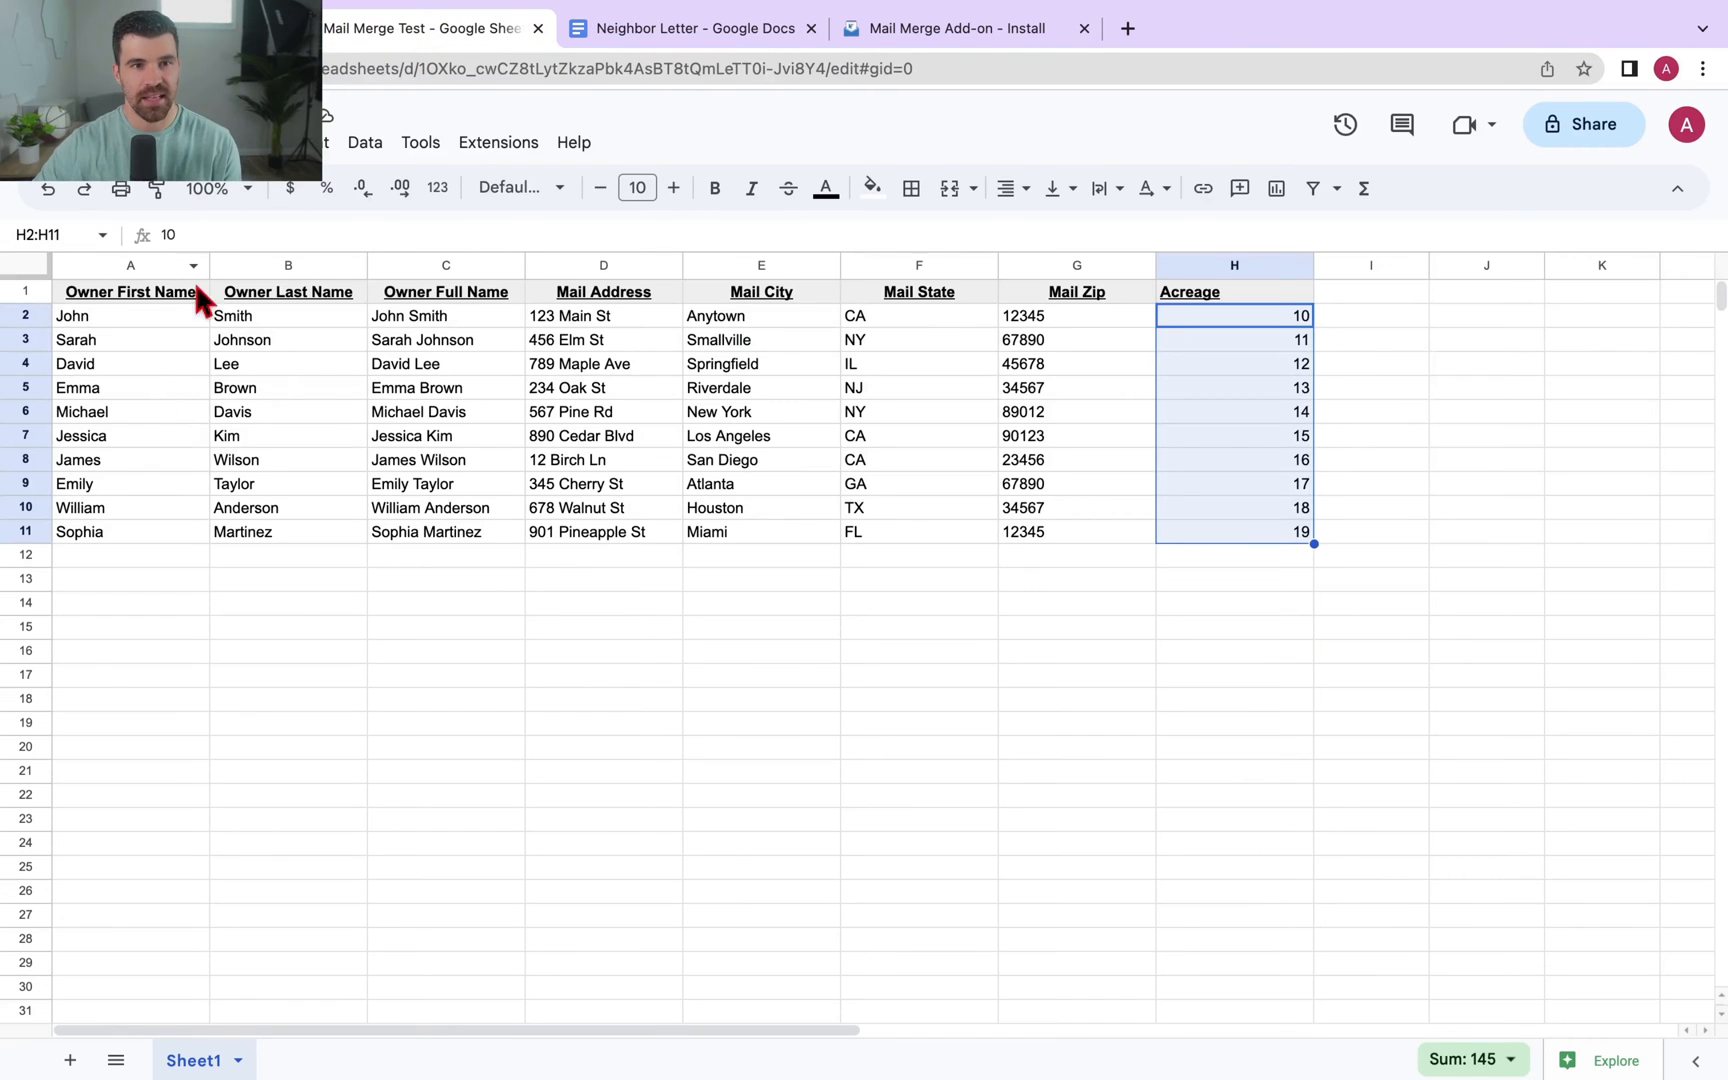
left_click_drag(418, 318, 430, 540)
left_click(512, 650)
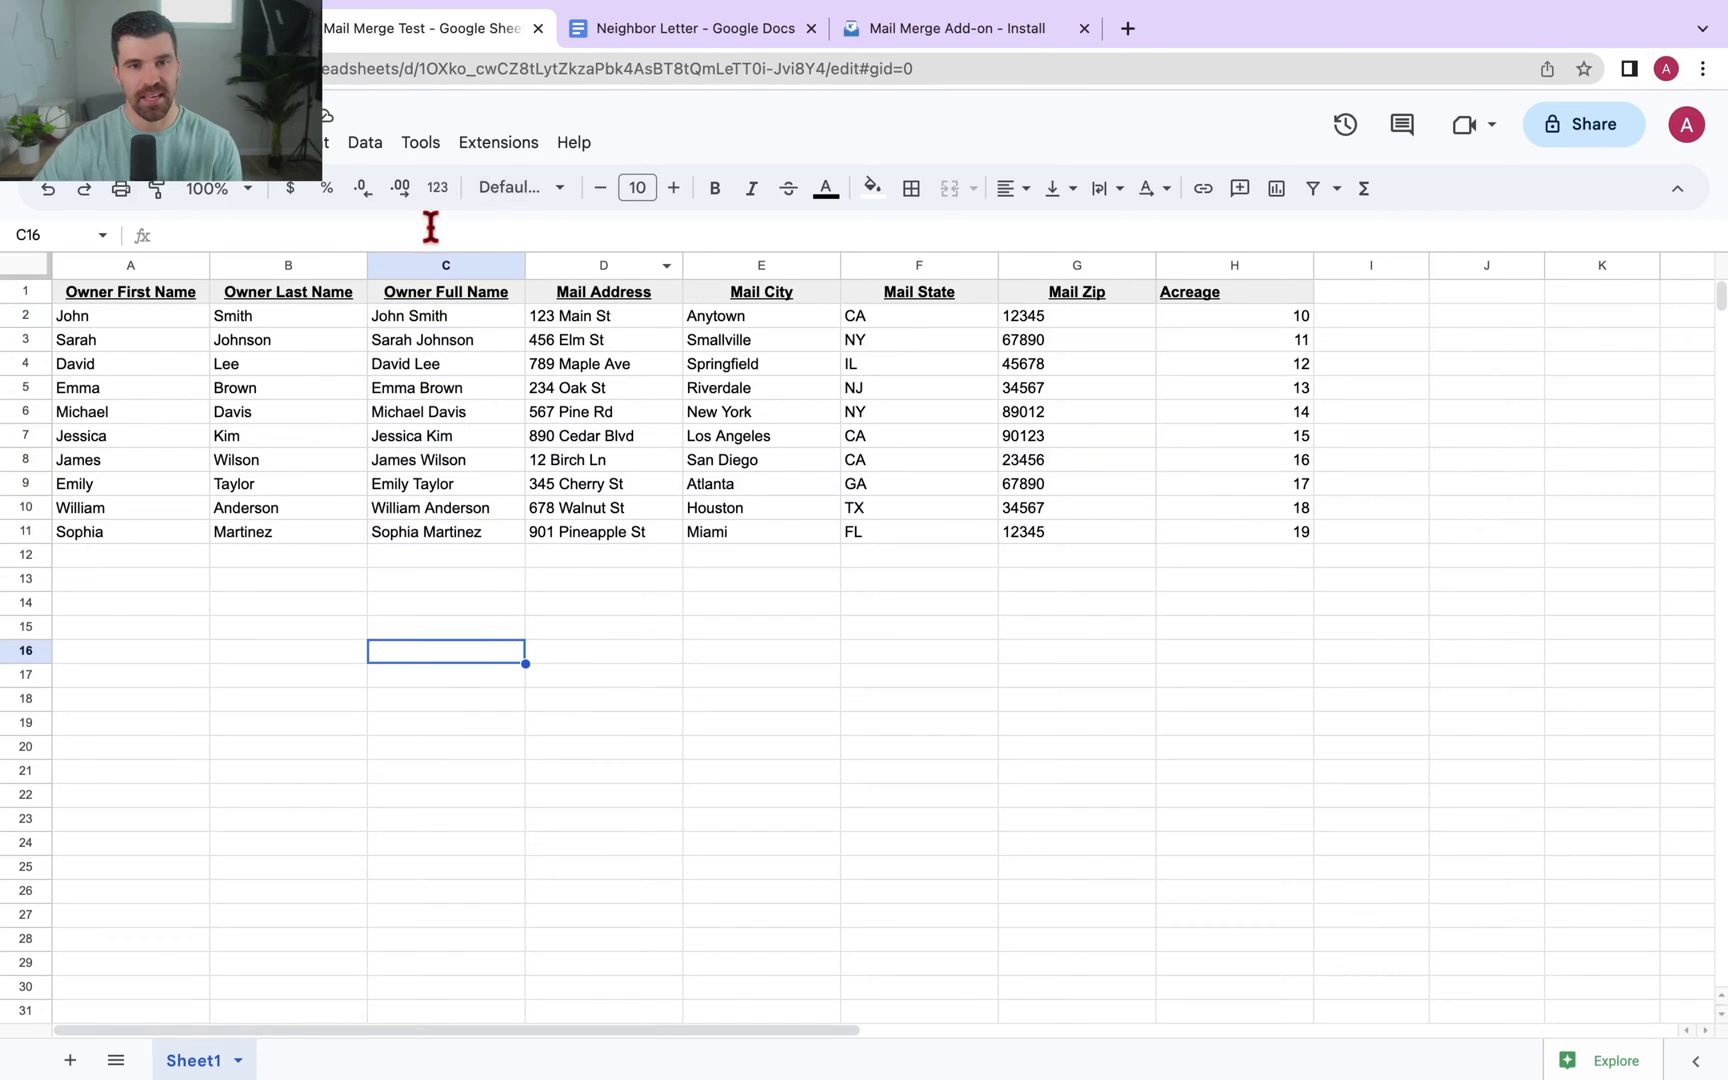
left_click(460, 340)
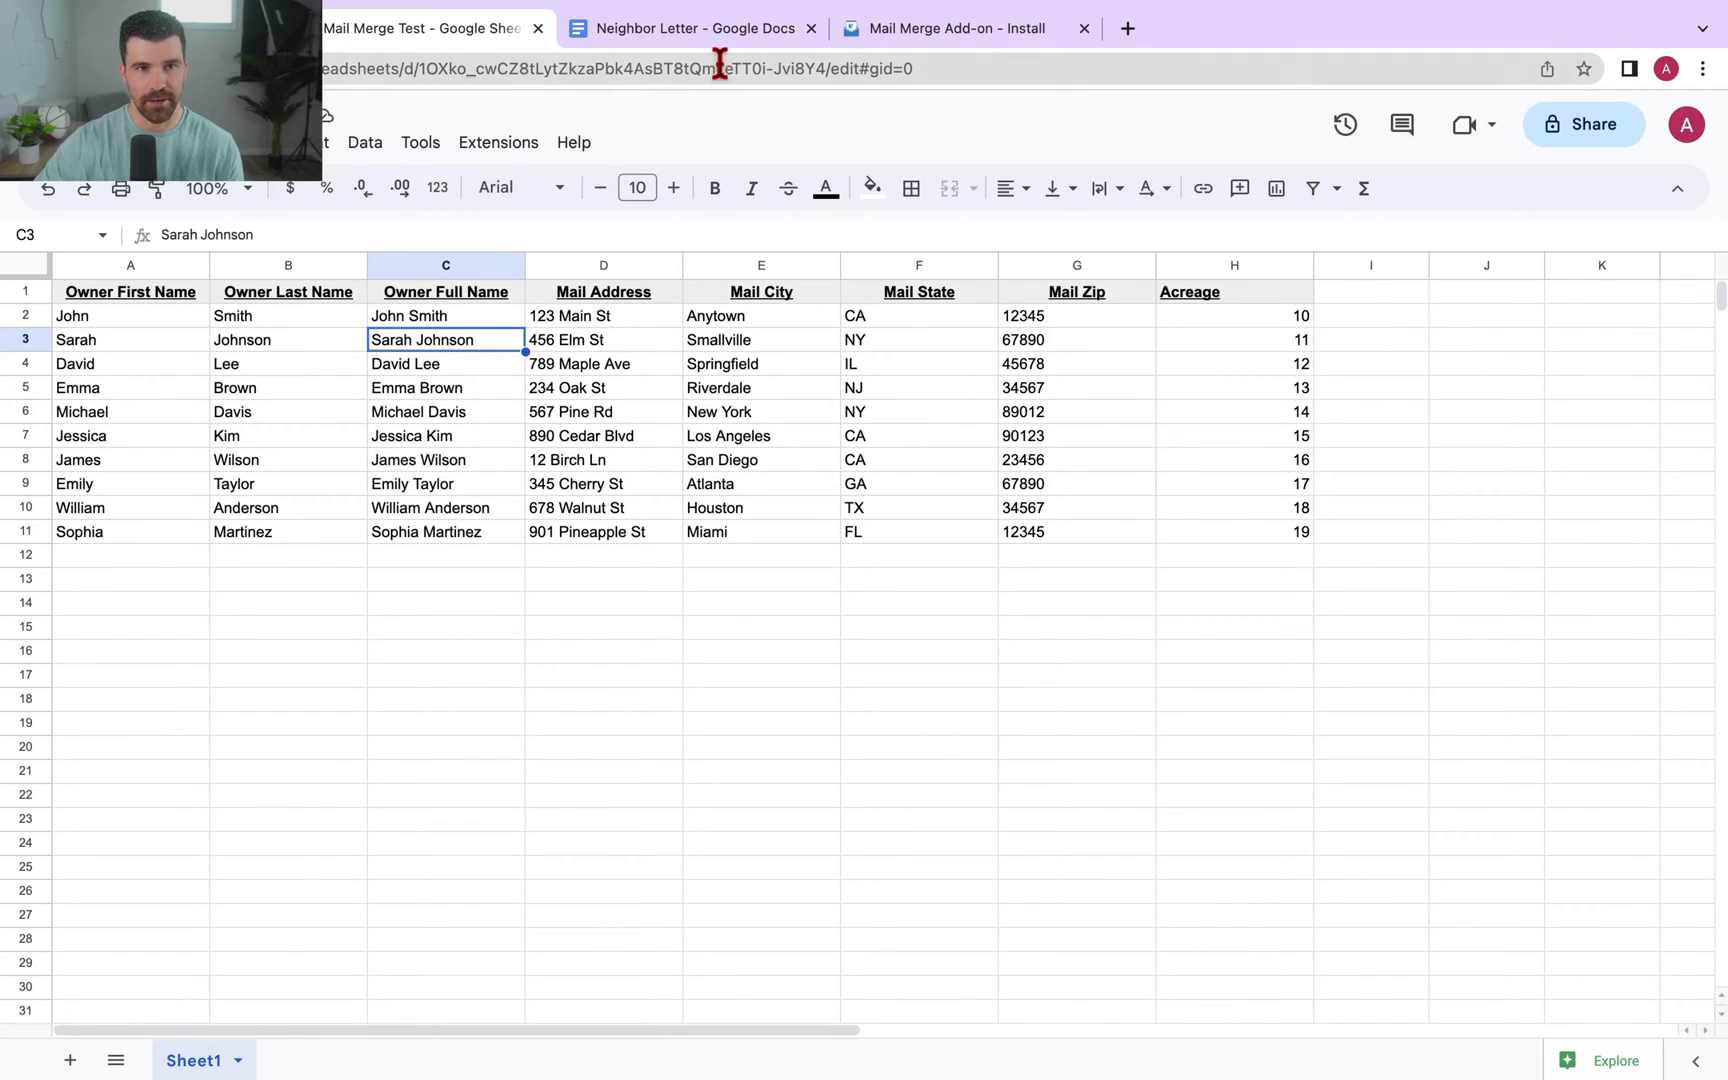
- Back in the Neighbor Letter, replace the [Owner Mailing City] placeholder with the Mail City merge field
left_click(705, 32)
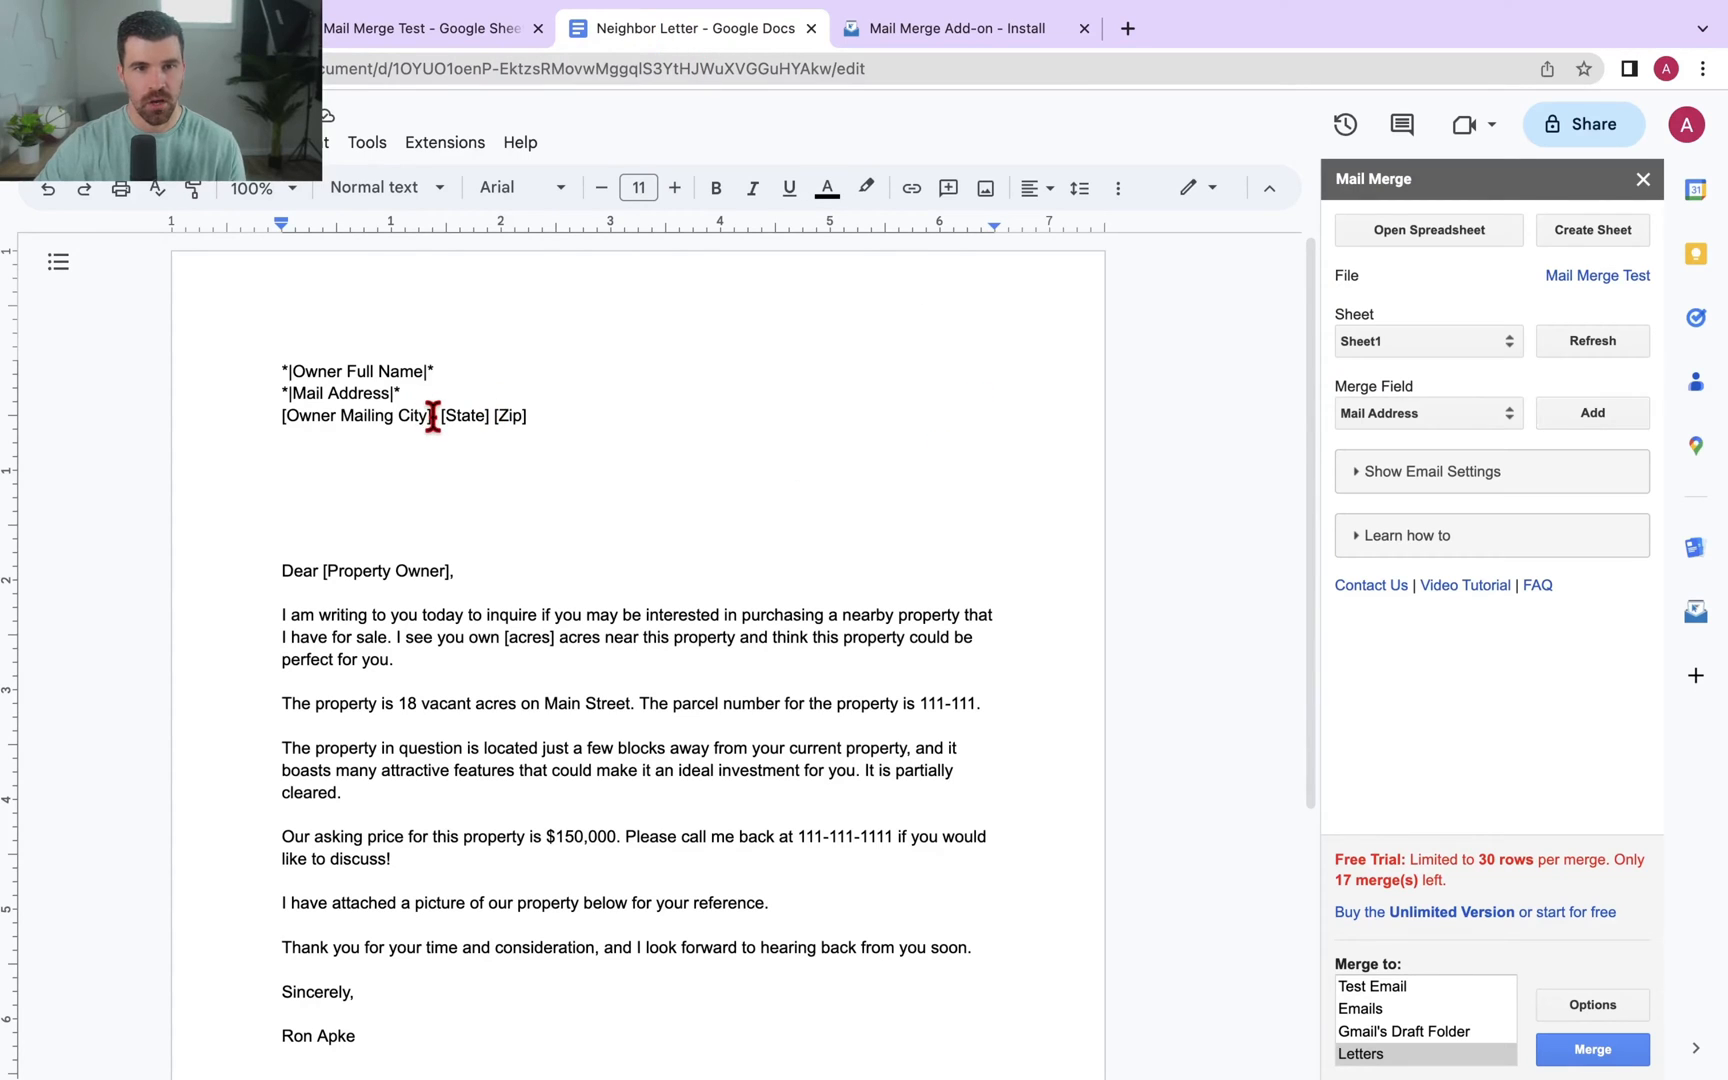
left_click_drag(434, 415, 255, 420)
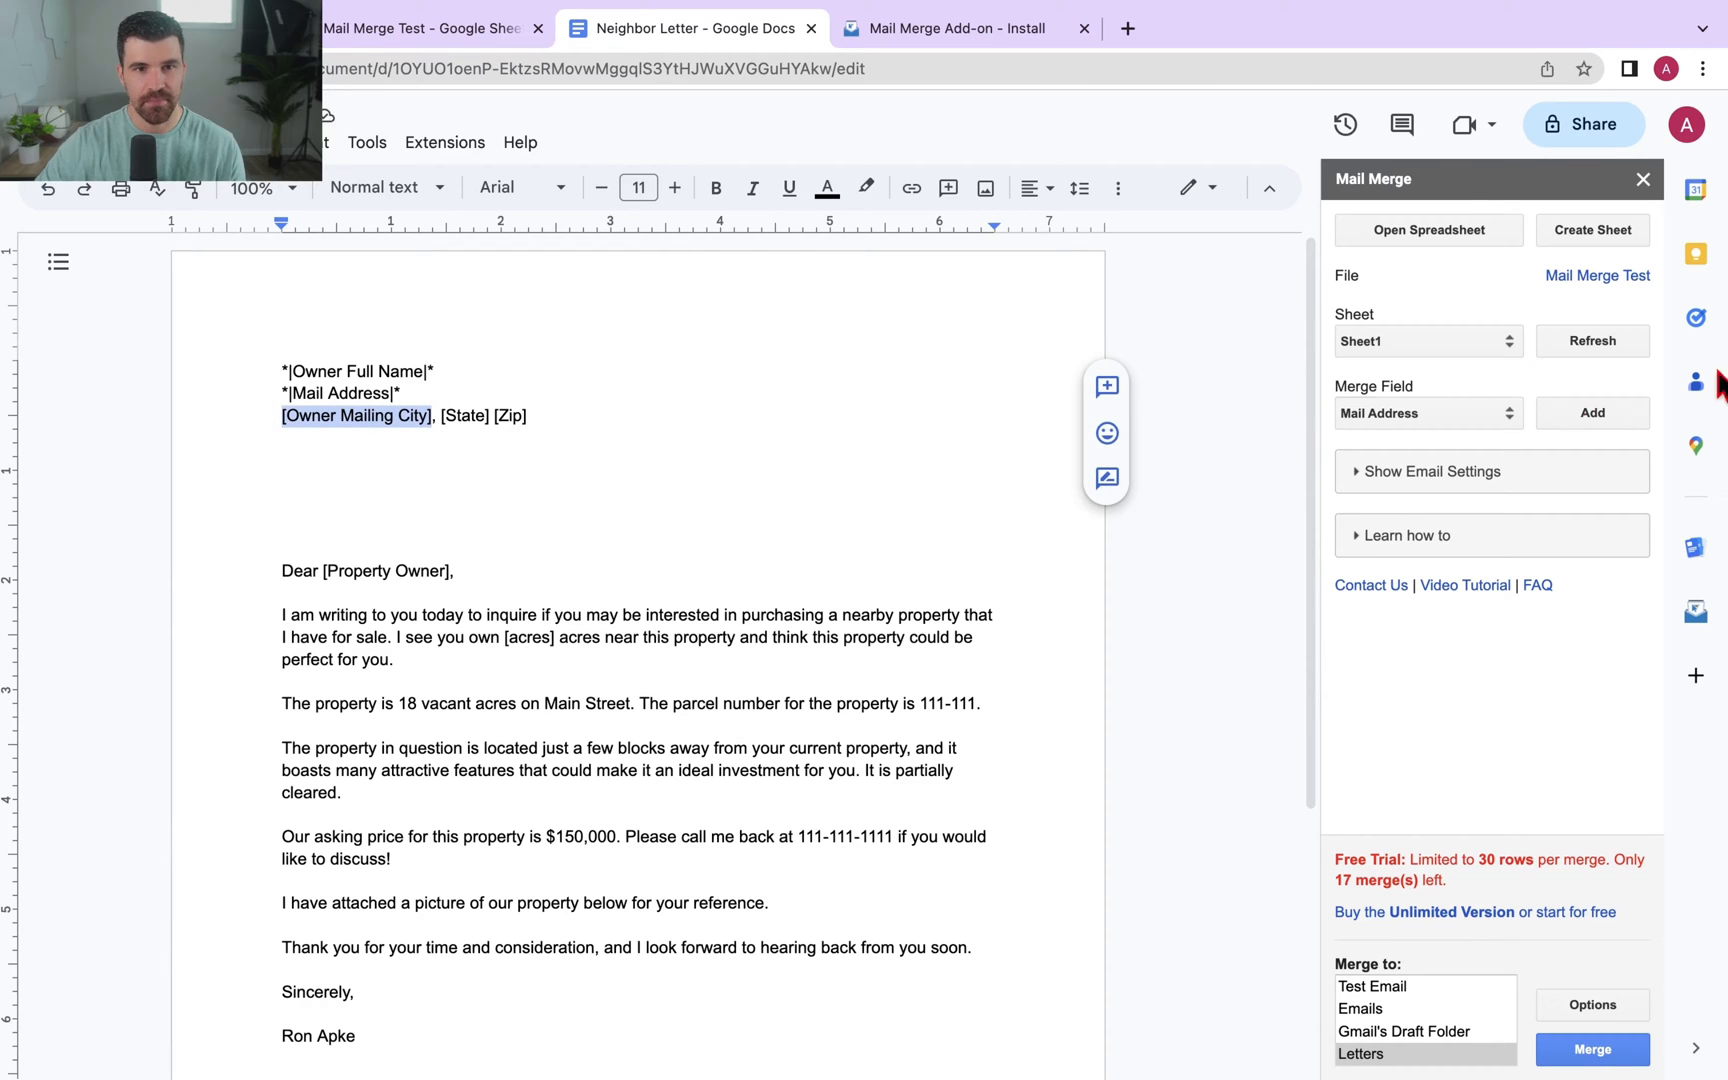
left_click(1403, 416)
left_click(1427, 430)
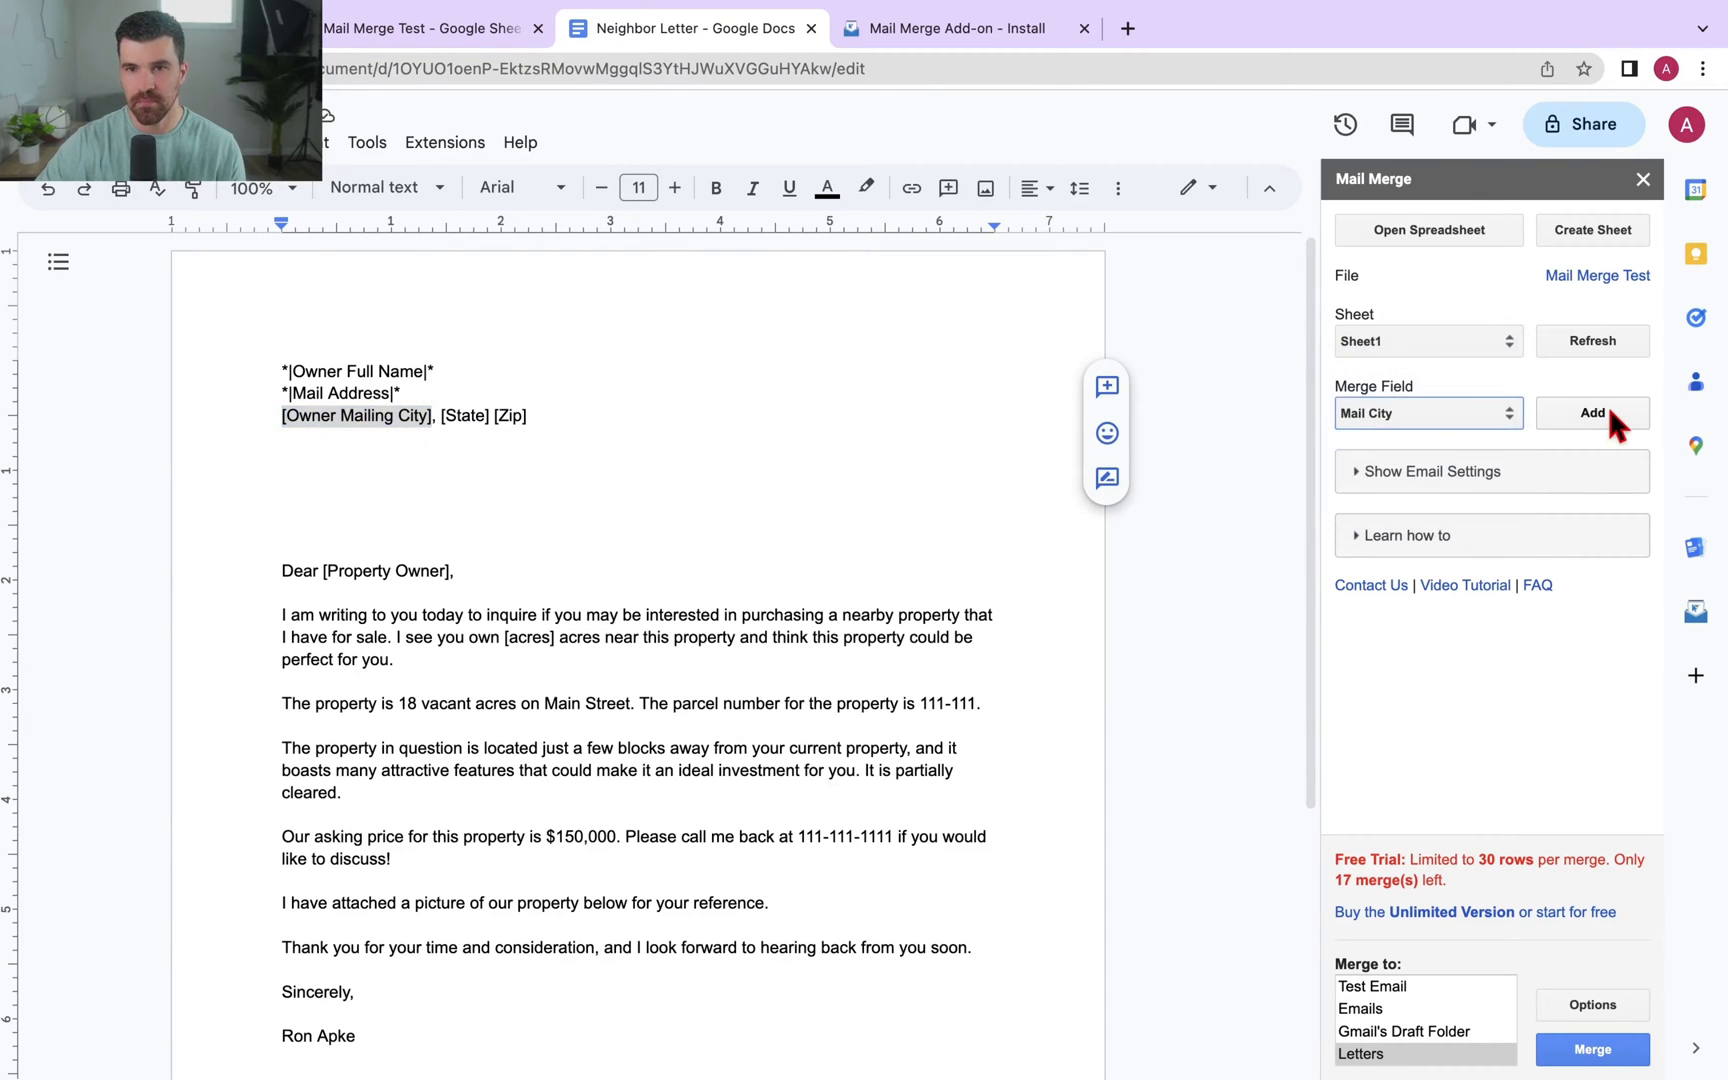
left_click(1606, 408)
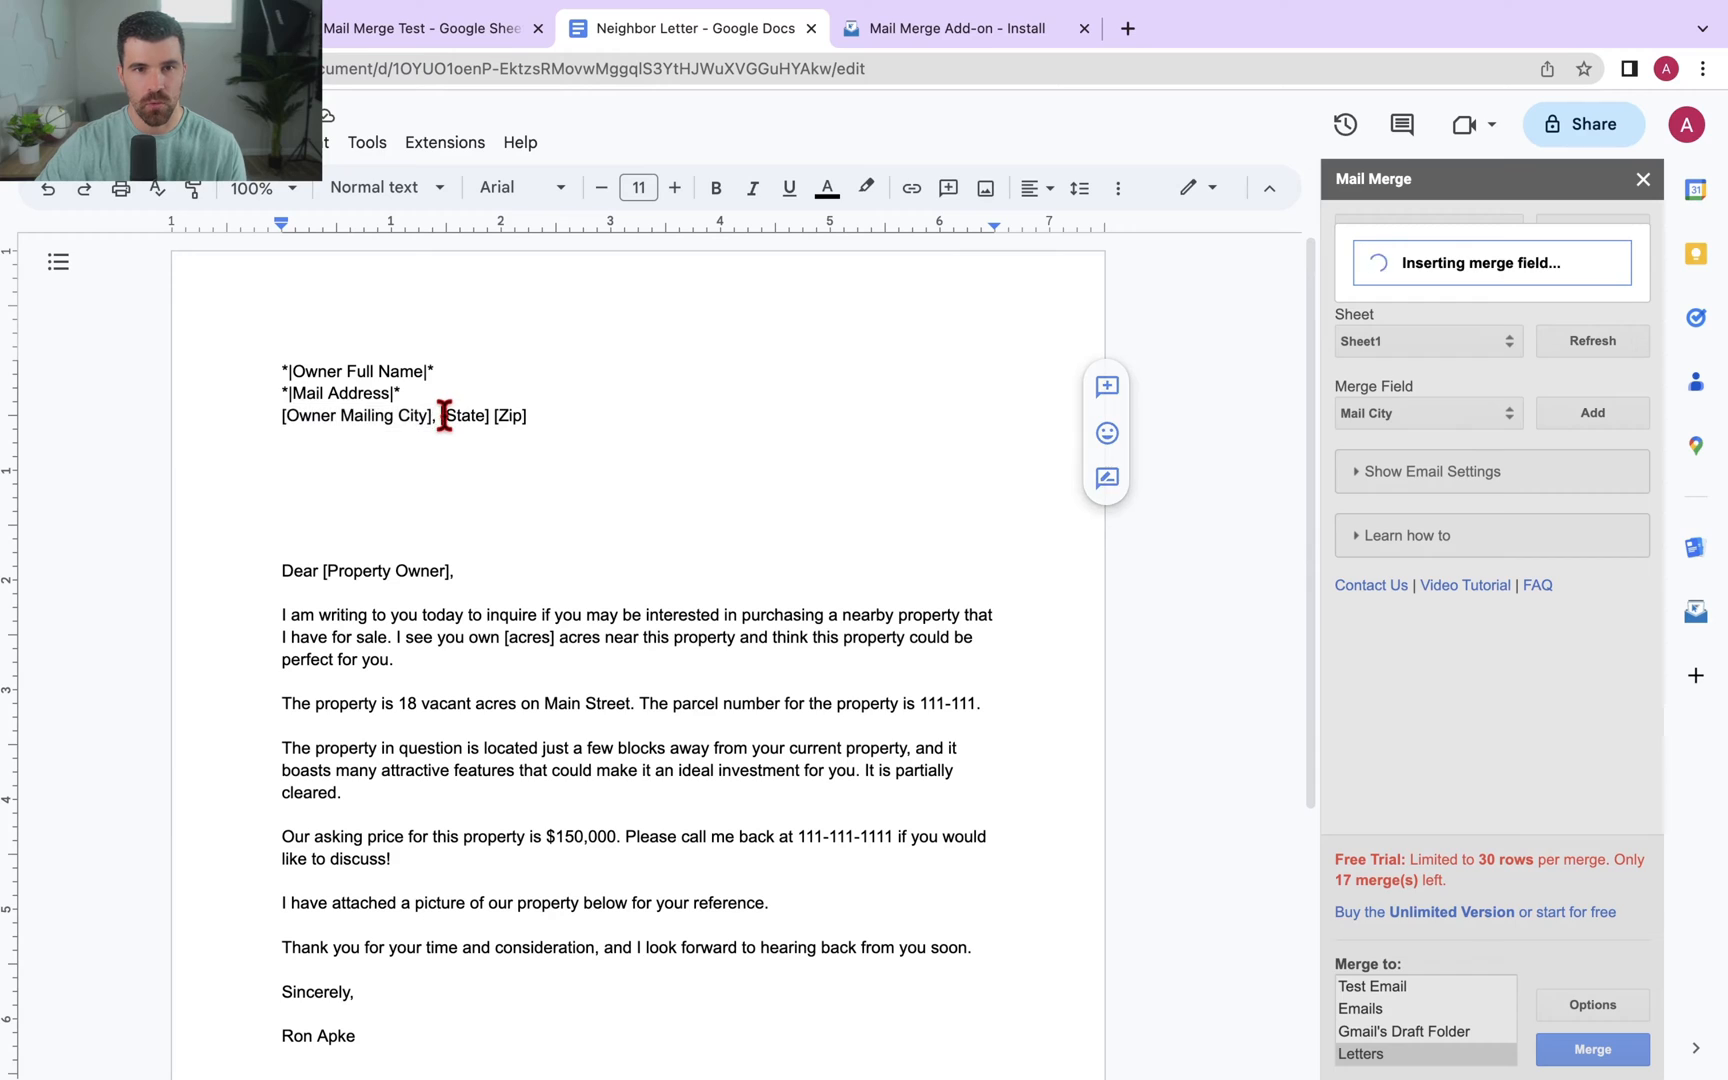
- Replace the [State] placeholder in the address block with the Mail State merge field
left_click_drag(485, 417, 376, 416)
left_click(424, 415)
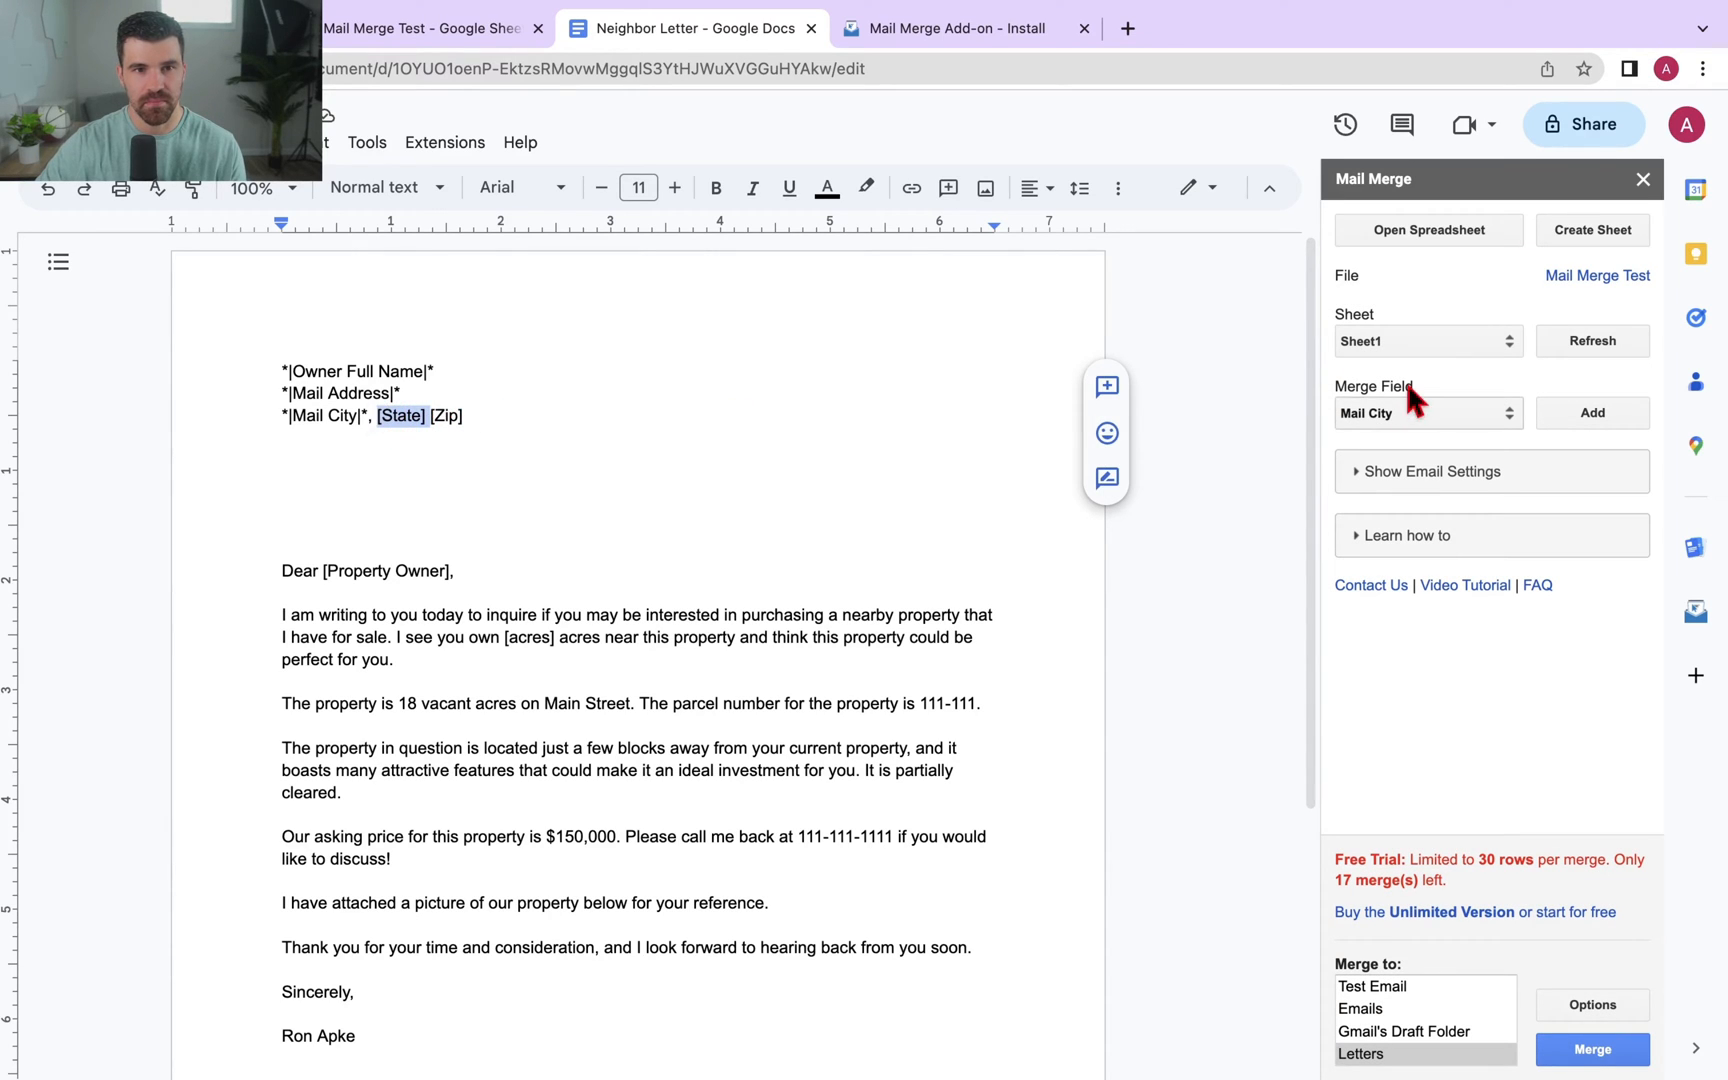
left_click(1420, 413)
left_click(1422, 428)
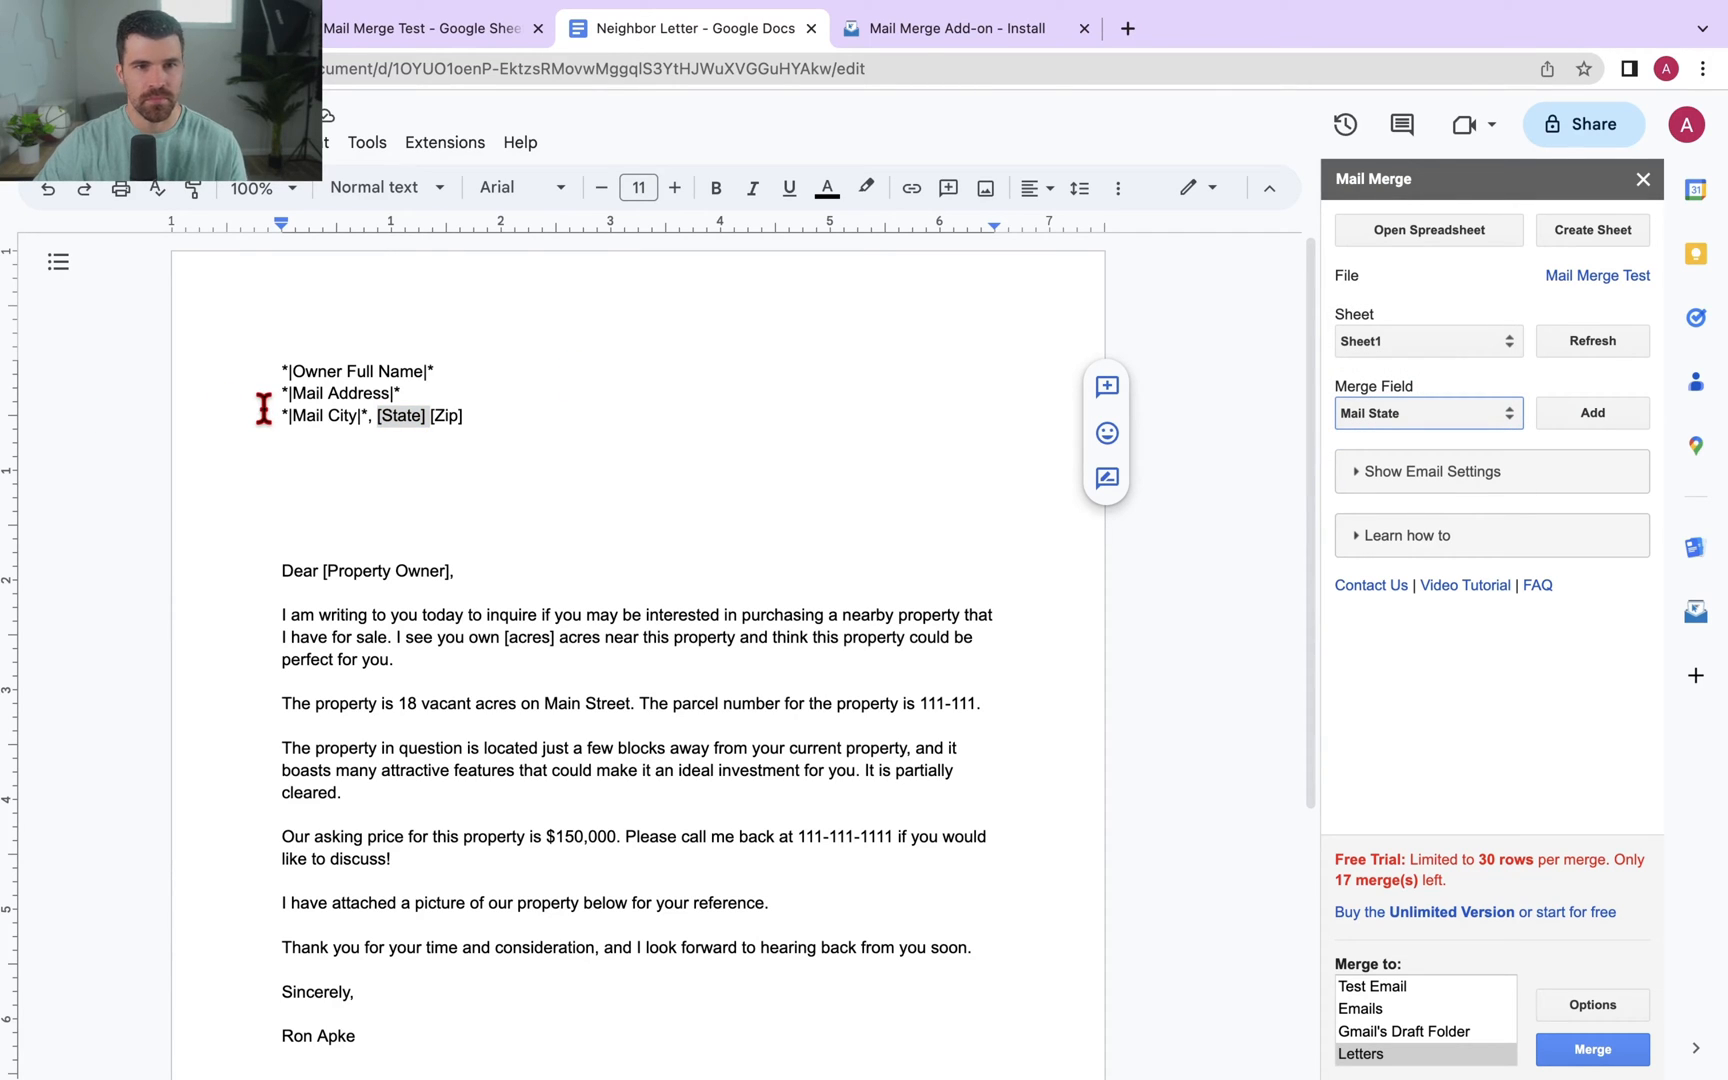
left_click(1563, 417)
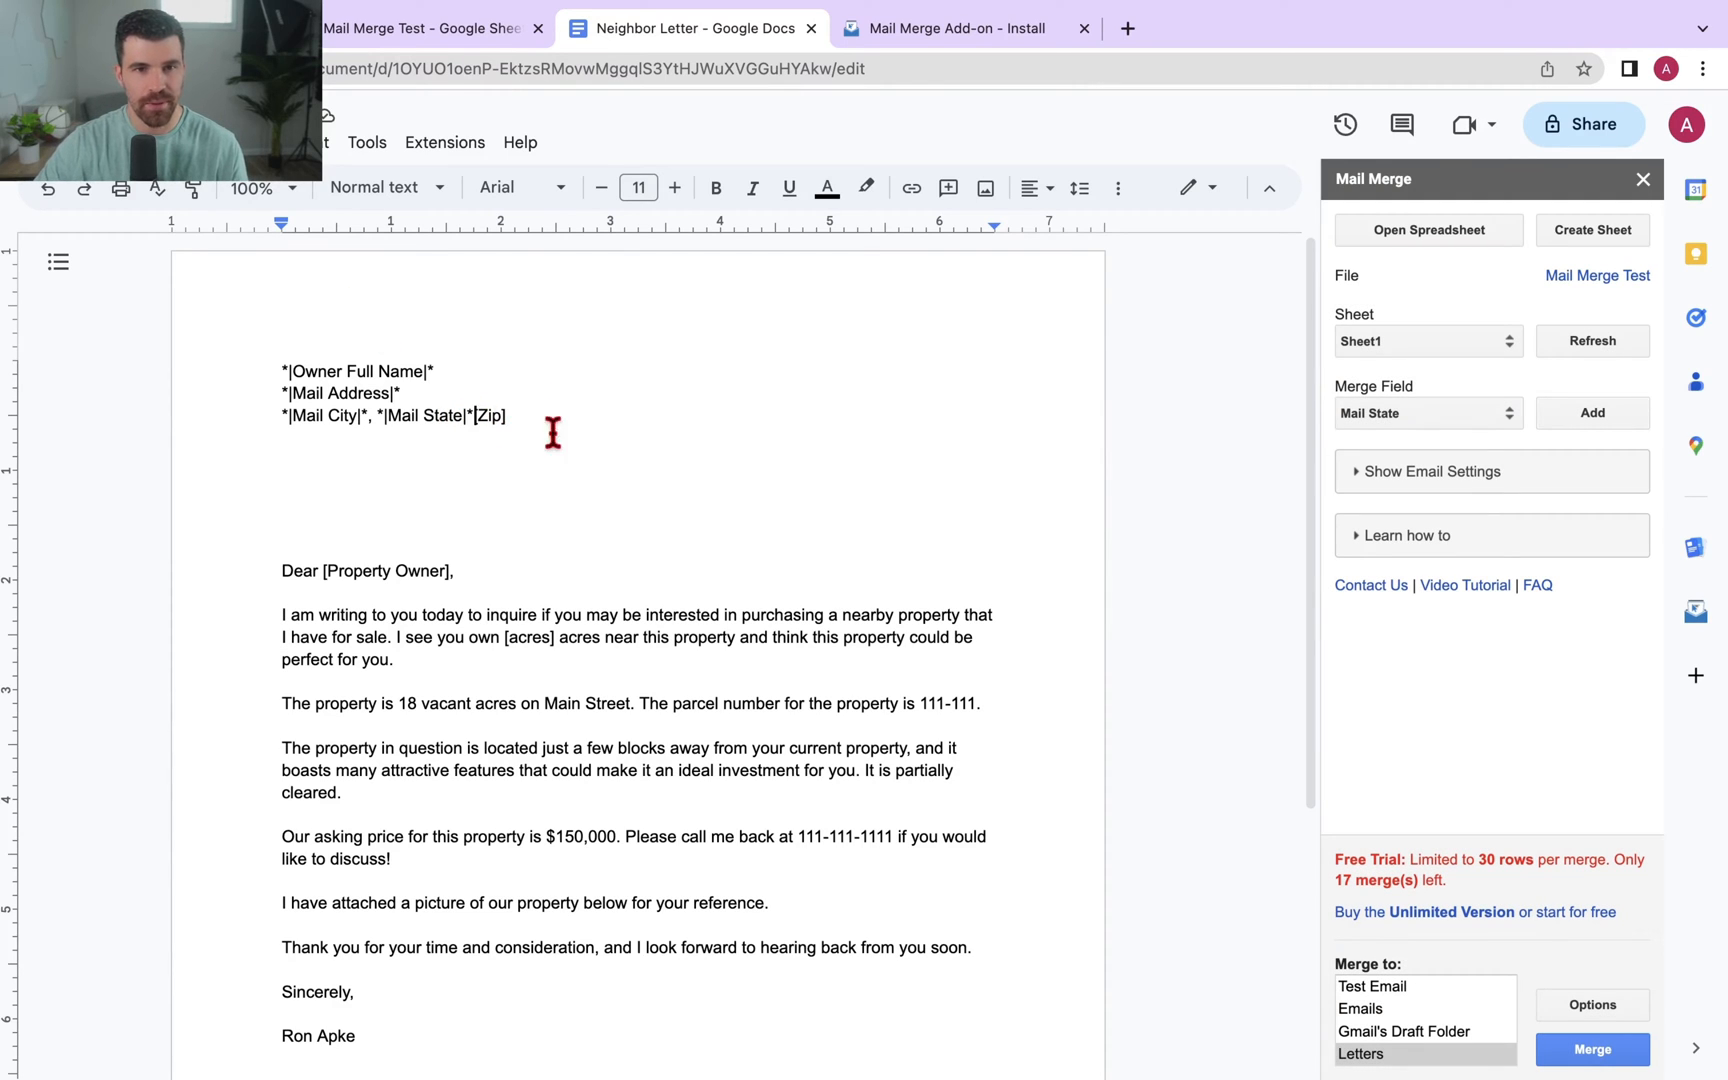
- Replace the [Zip] placeholder at the end of the address block with the Mail Zip merge field
left_click(521, 410)
left_click_drag(522, 410, 478, 409)
left_click(1400, 413)
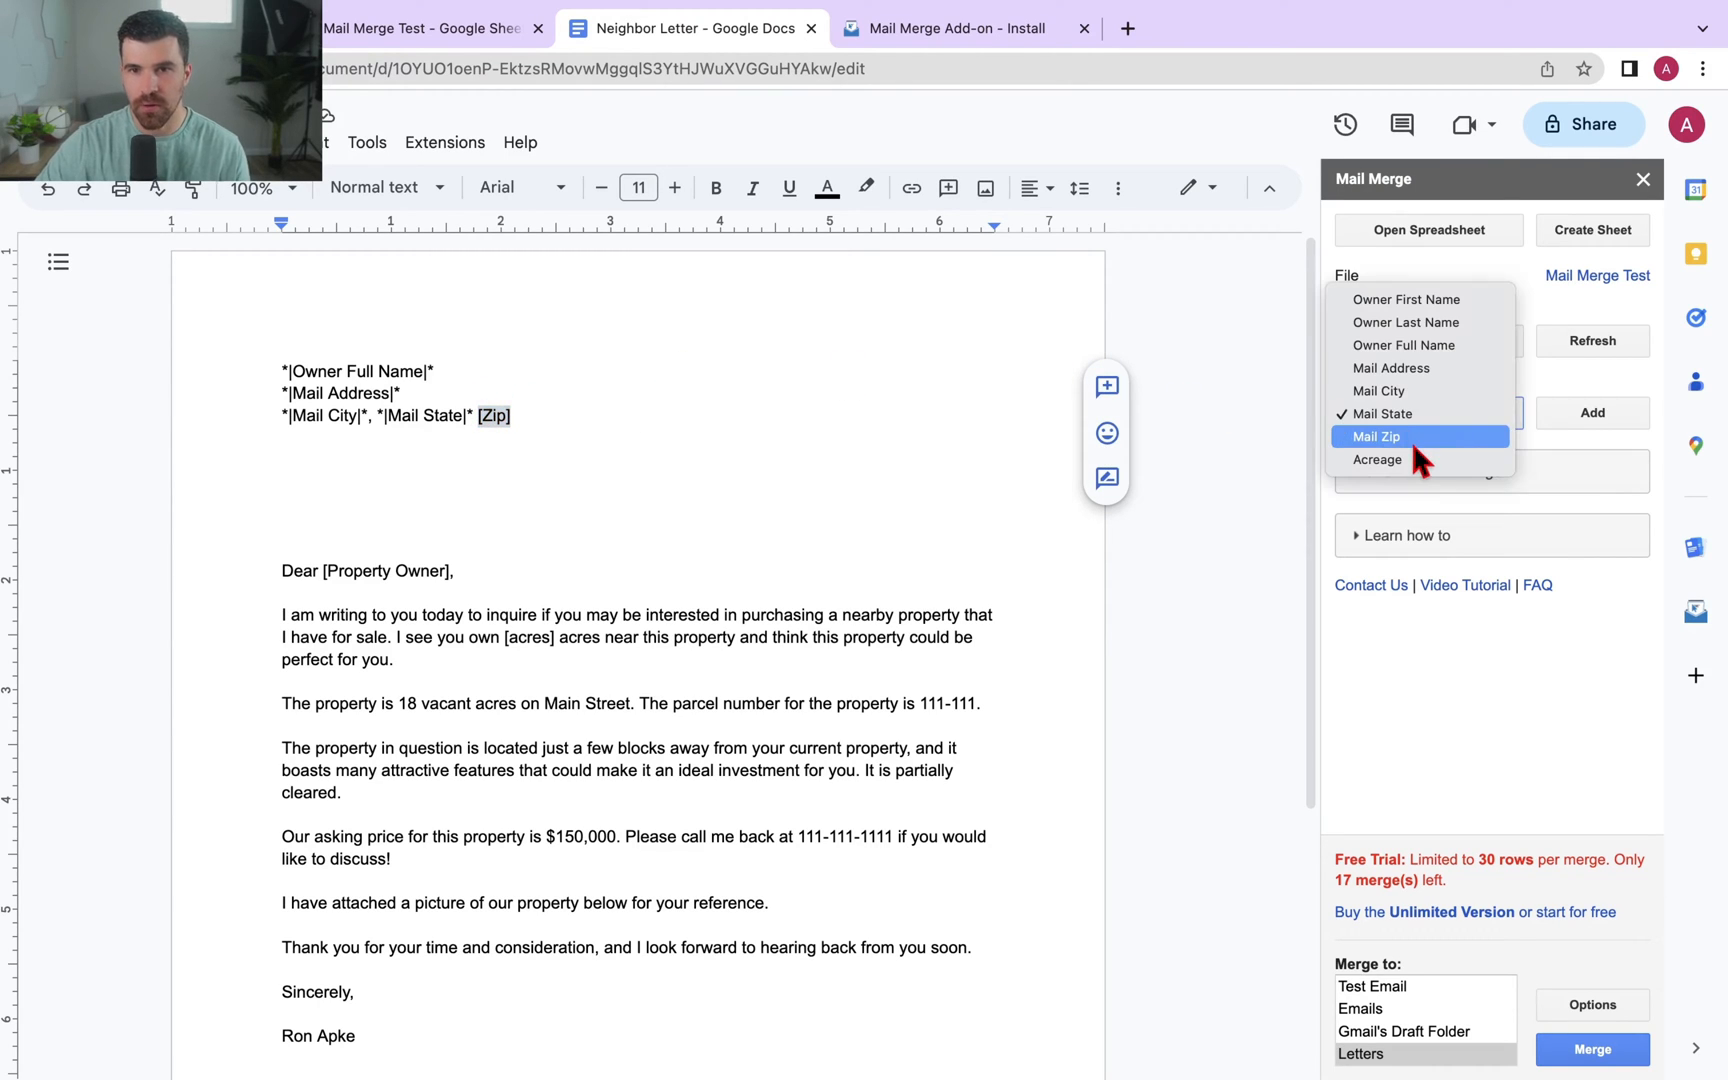
left_click(1615, 414)
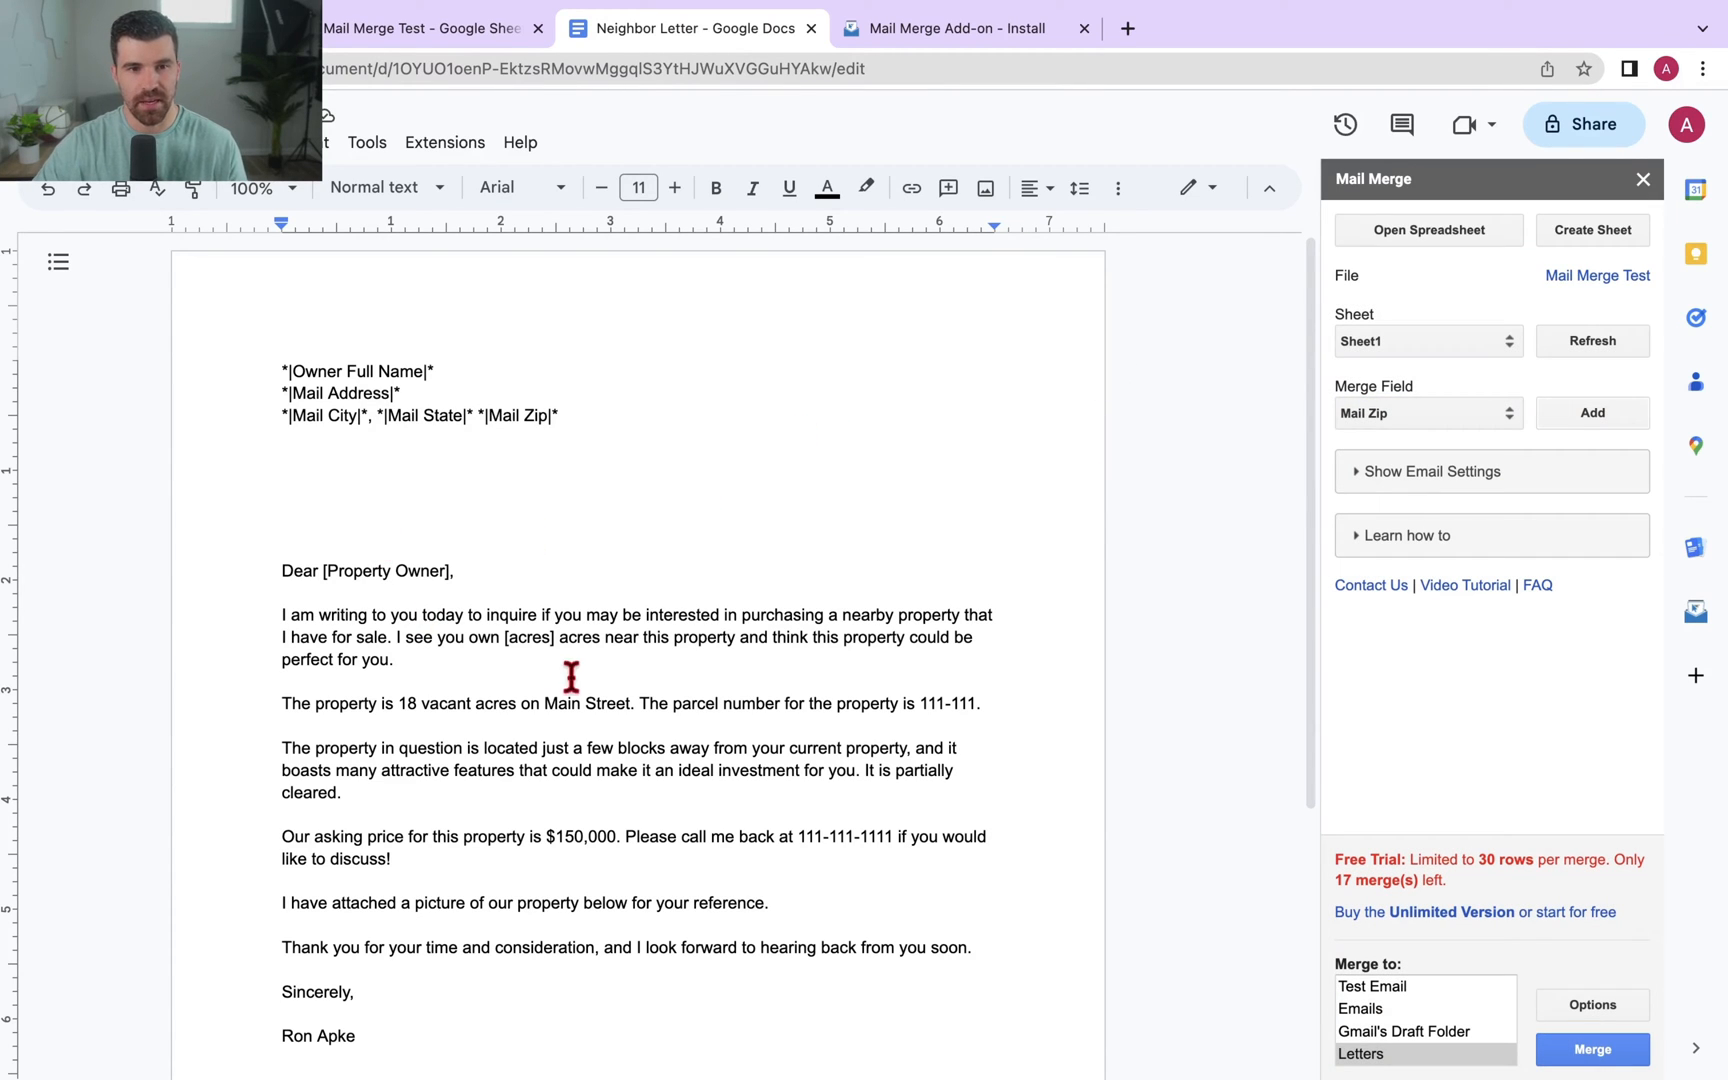
- Replace the [Property Owner] placeholder in the letter's greeting with the Owner First Name merge field
left_click_drag(451, 574, 327, 576)
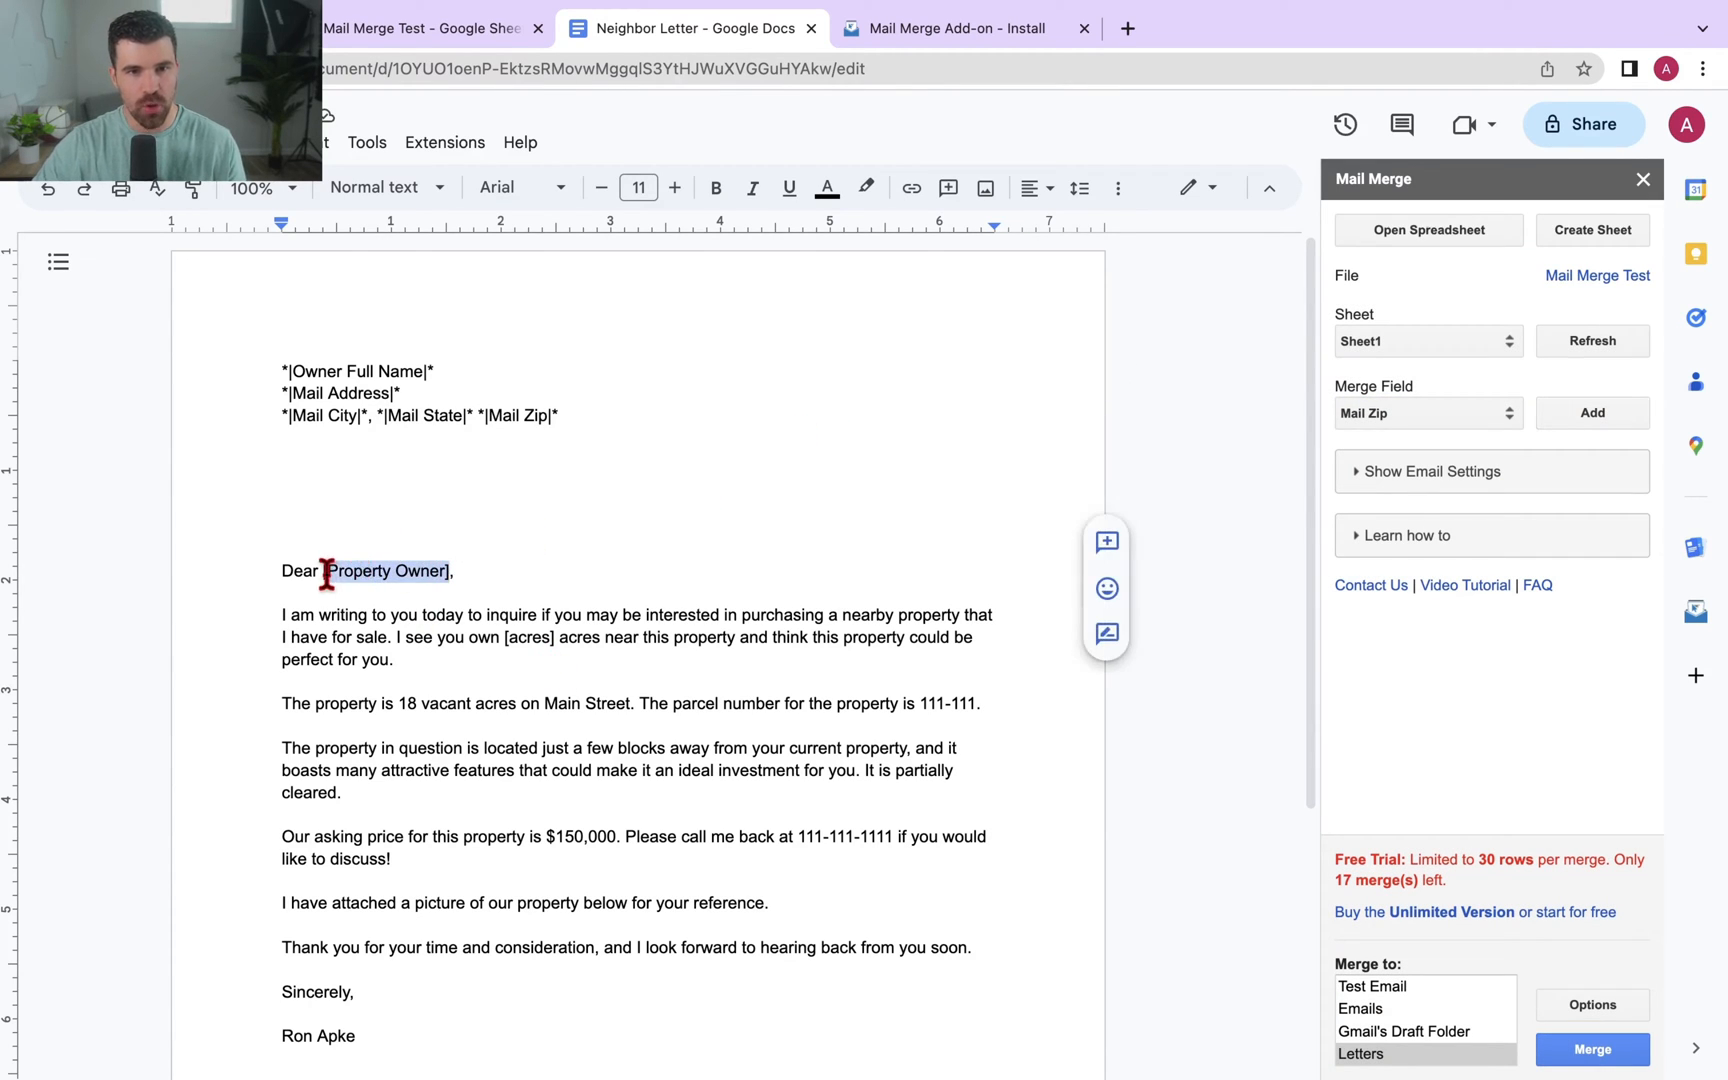
left_click(410, 568)
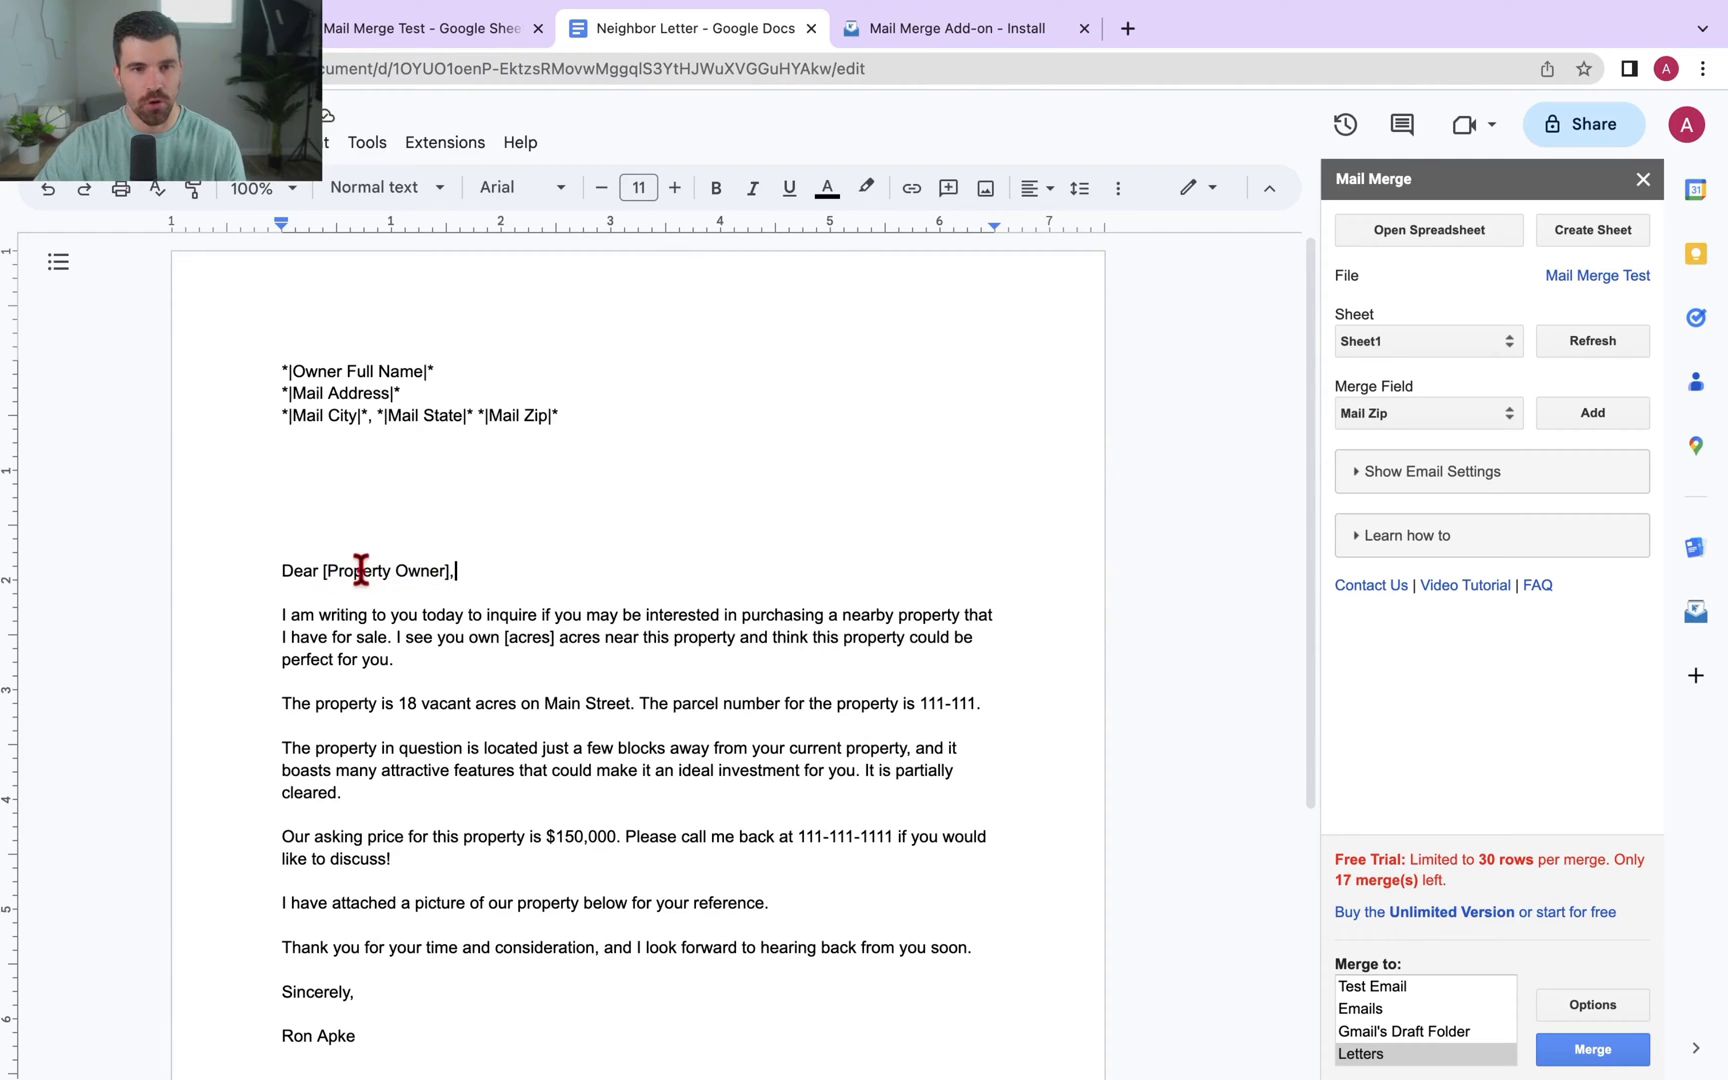
left_click_drag(325, 570, 456, 574)
left_click(345, 590)
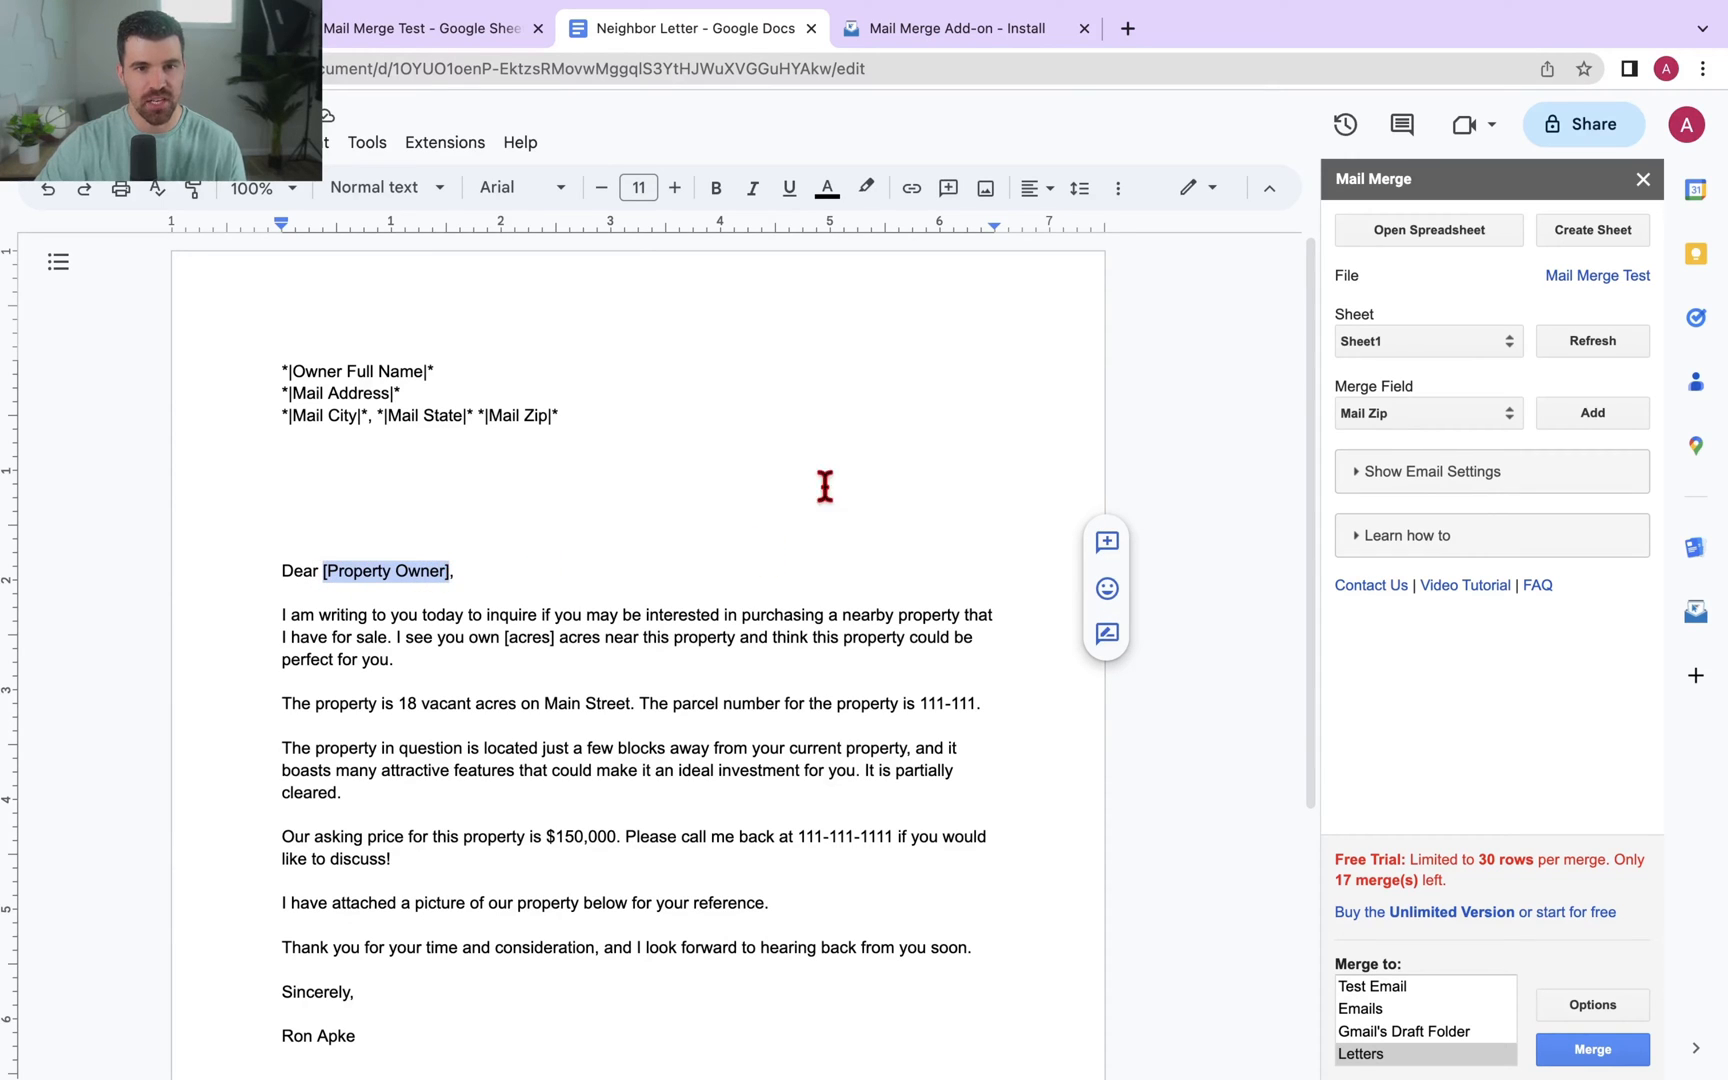
left_click(1447, 410)
left_click(1496, 276)
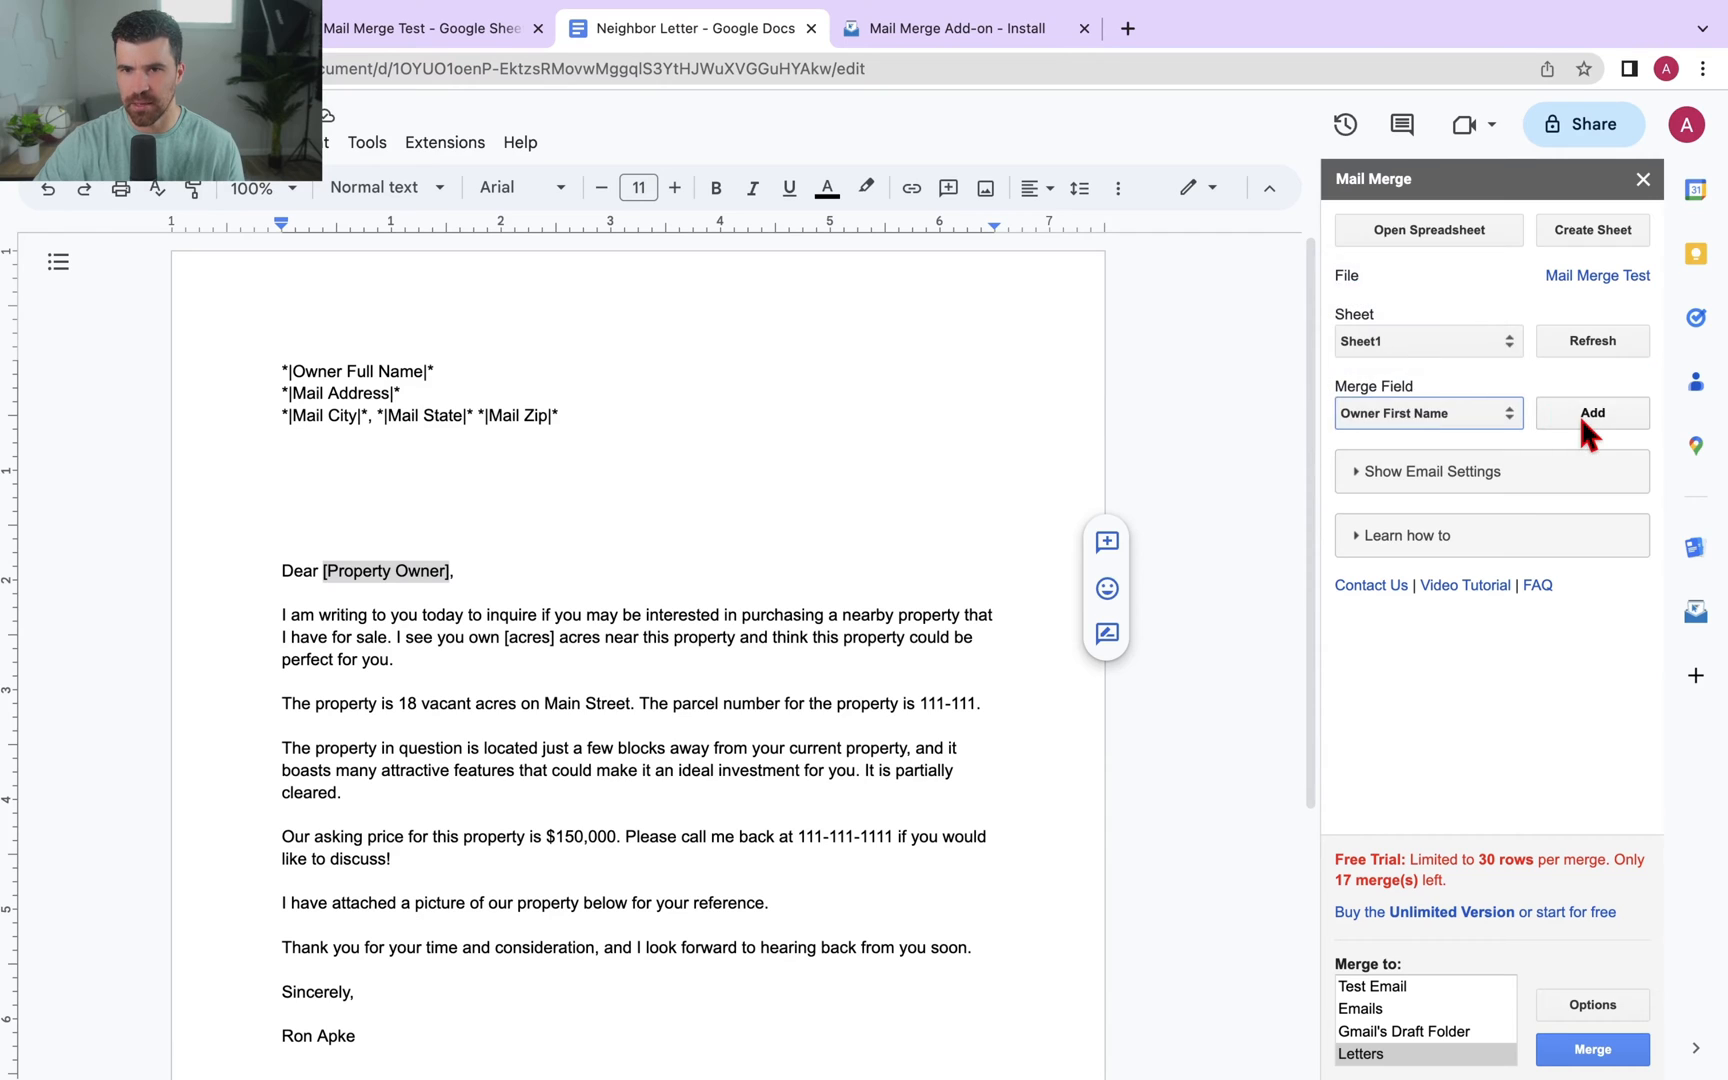
left_click(1590, 413)
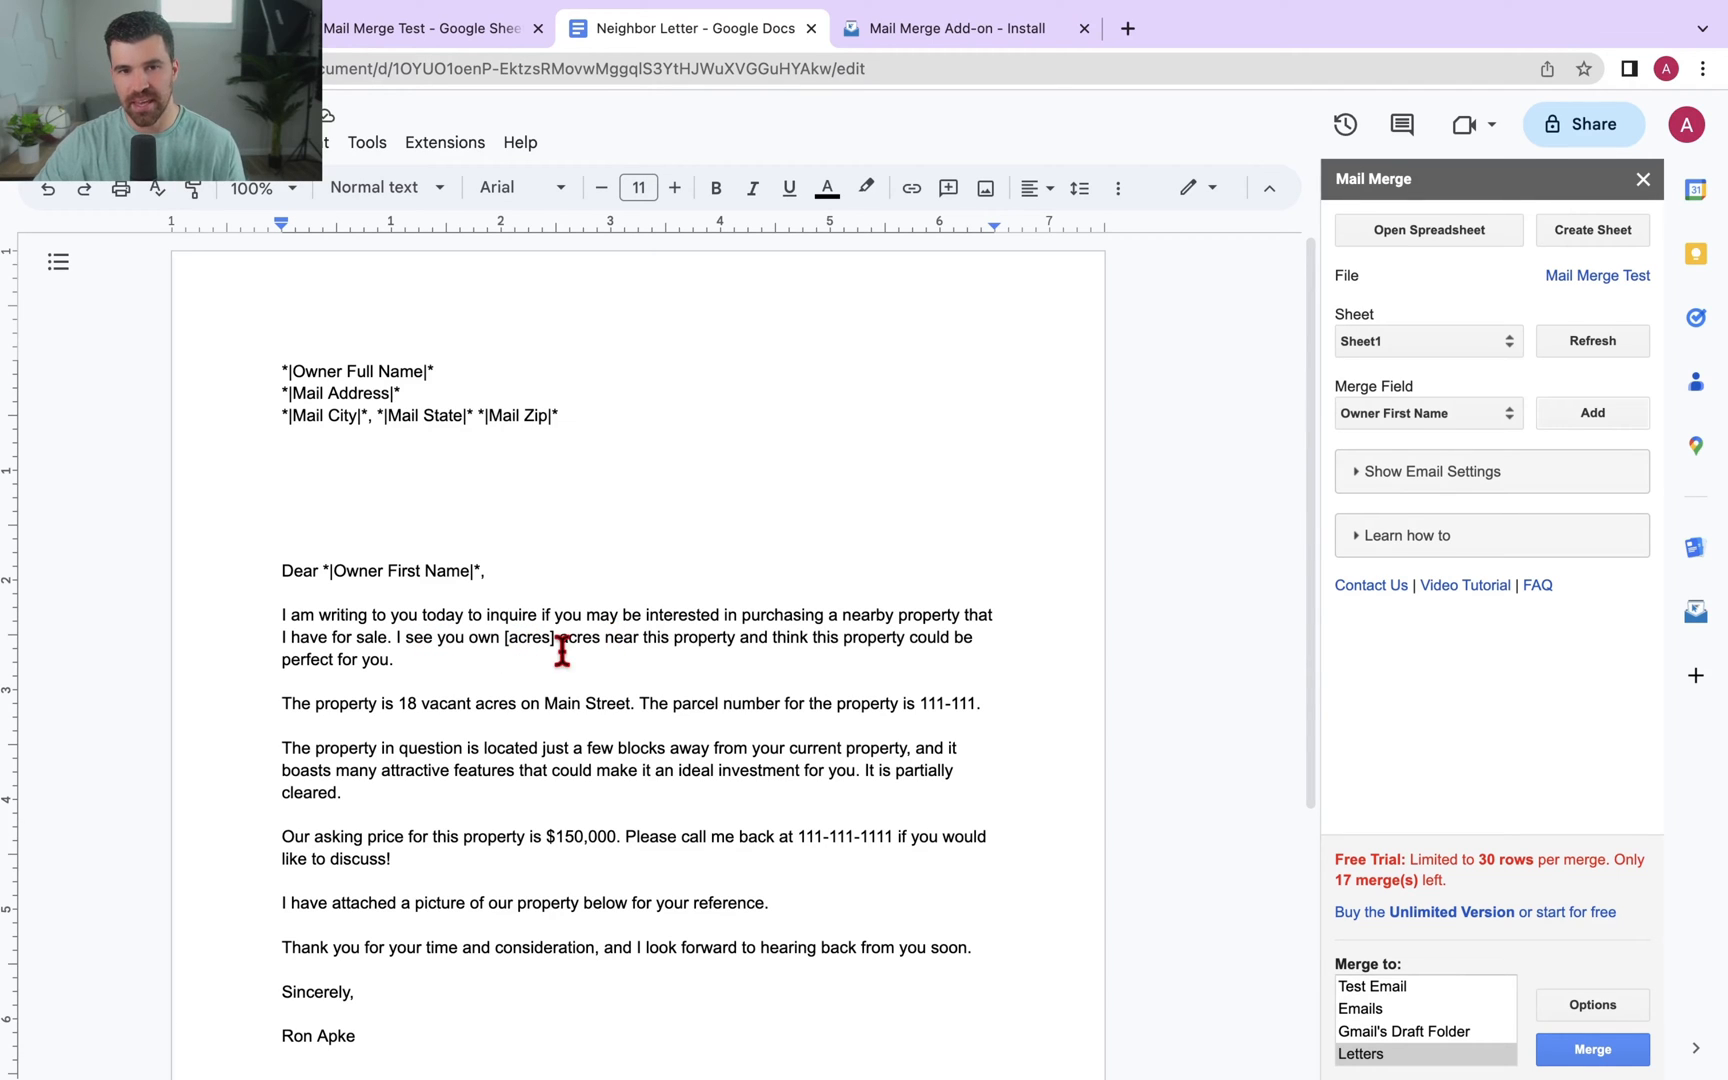
- Check the Acreage column in the Mail Merge Test spreadsheet, and replace the Neighbor Letter's [acres] placeholder with the Acreage merge field
mouse_move(437, 10)
left_click(414, 58)
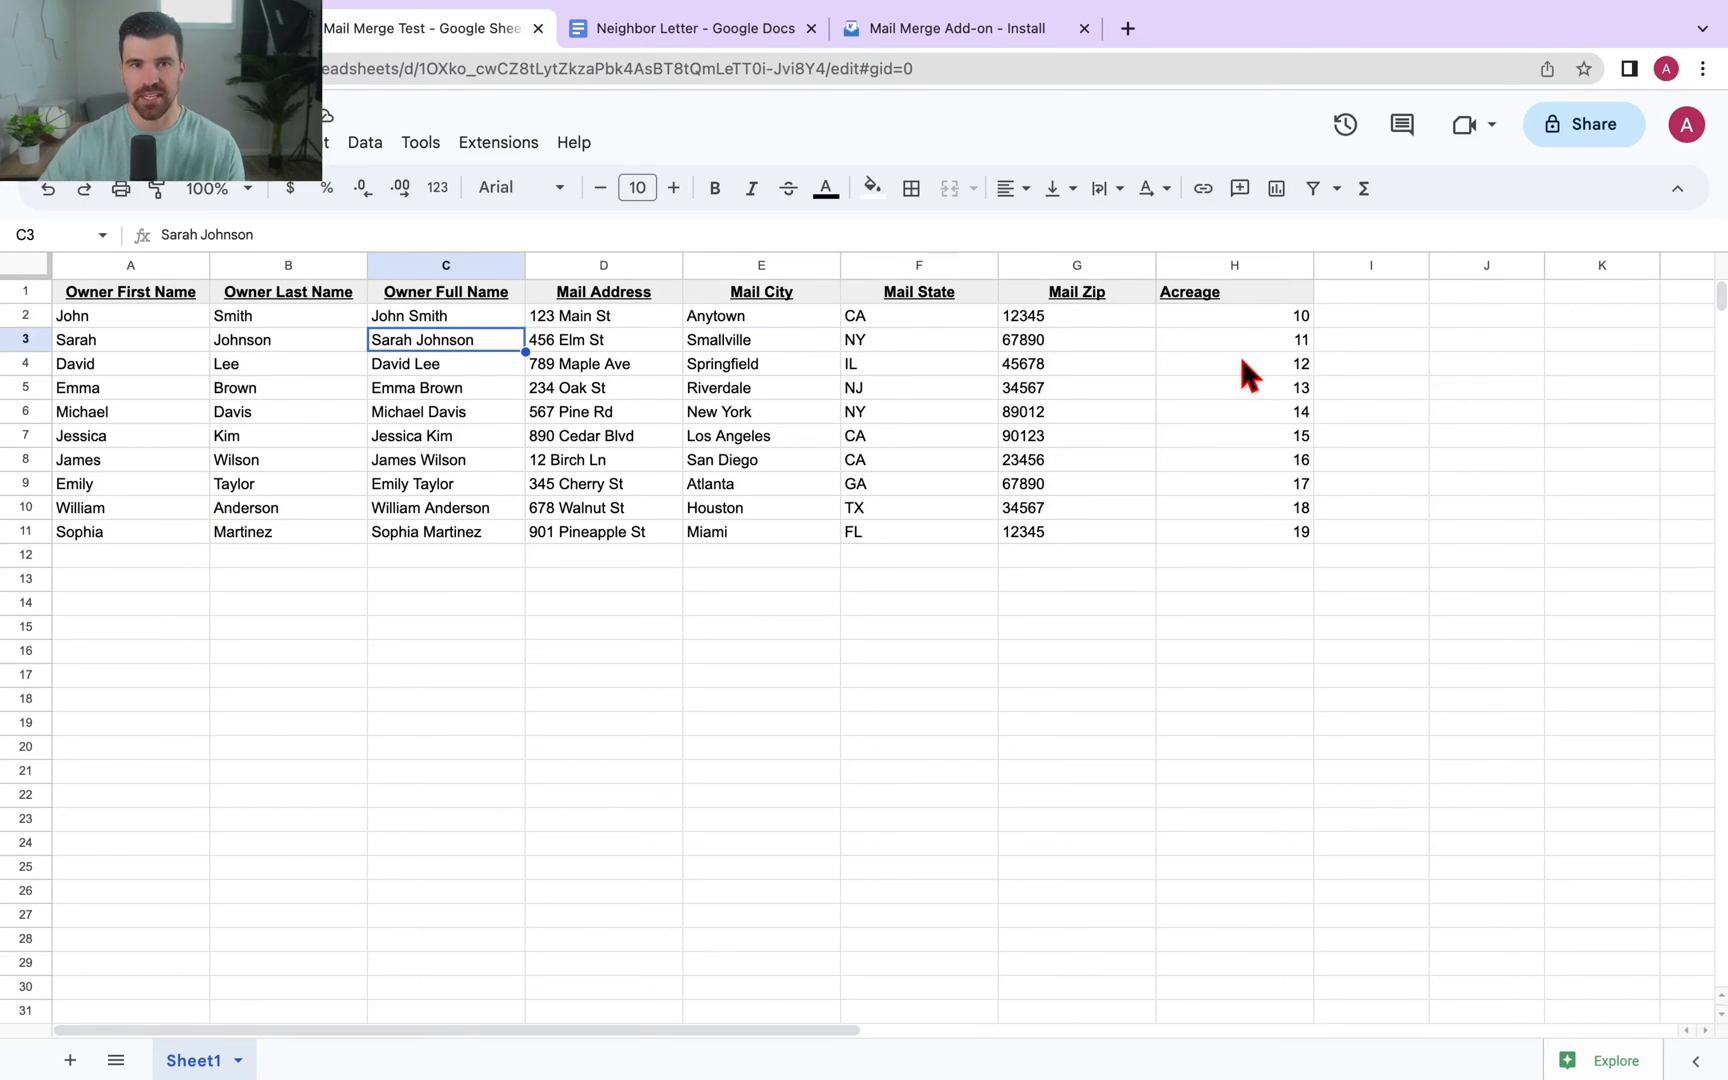
left_click(670, 22)
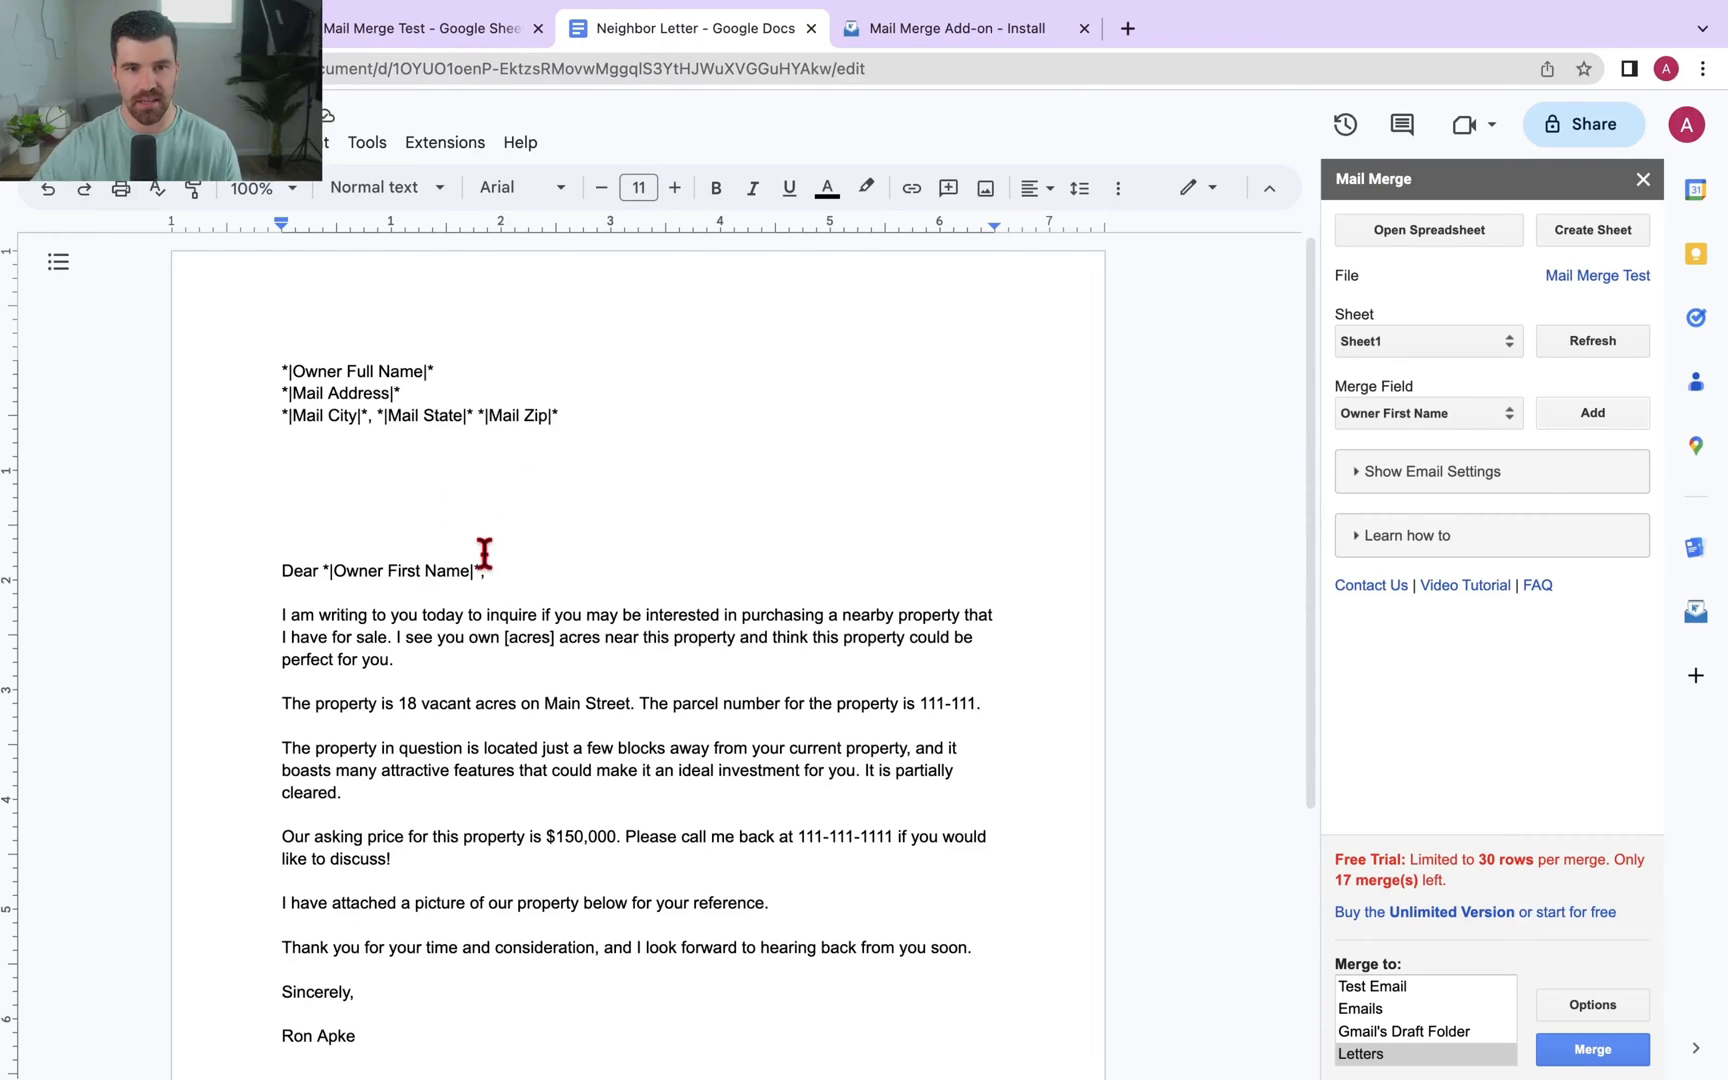
left_click_drag(504, 641, 554, 646)
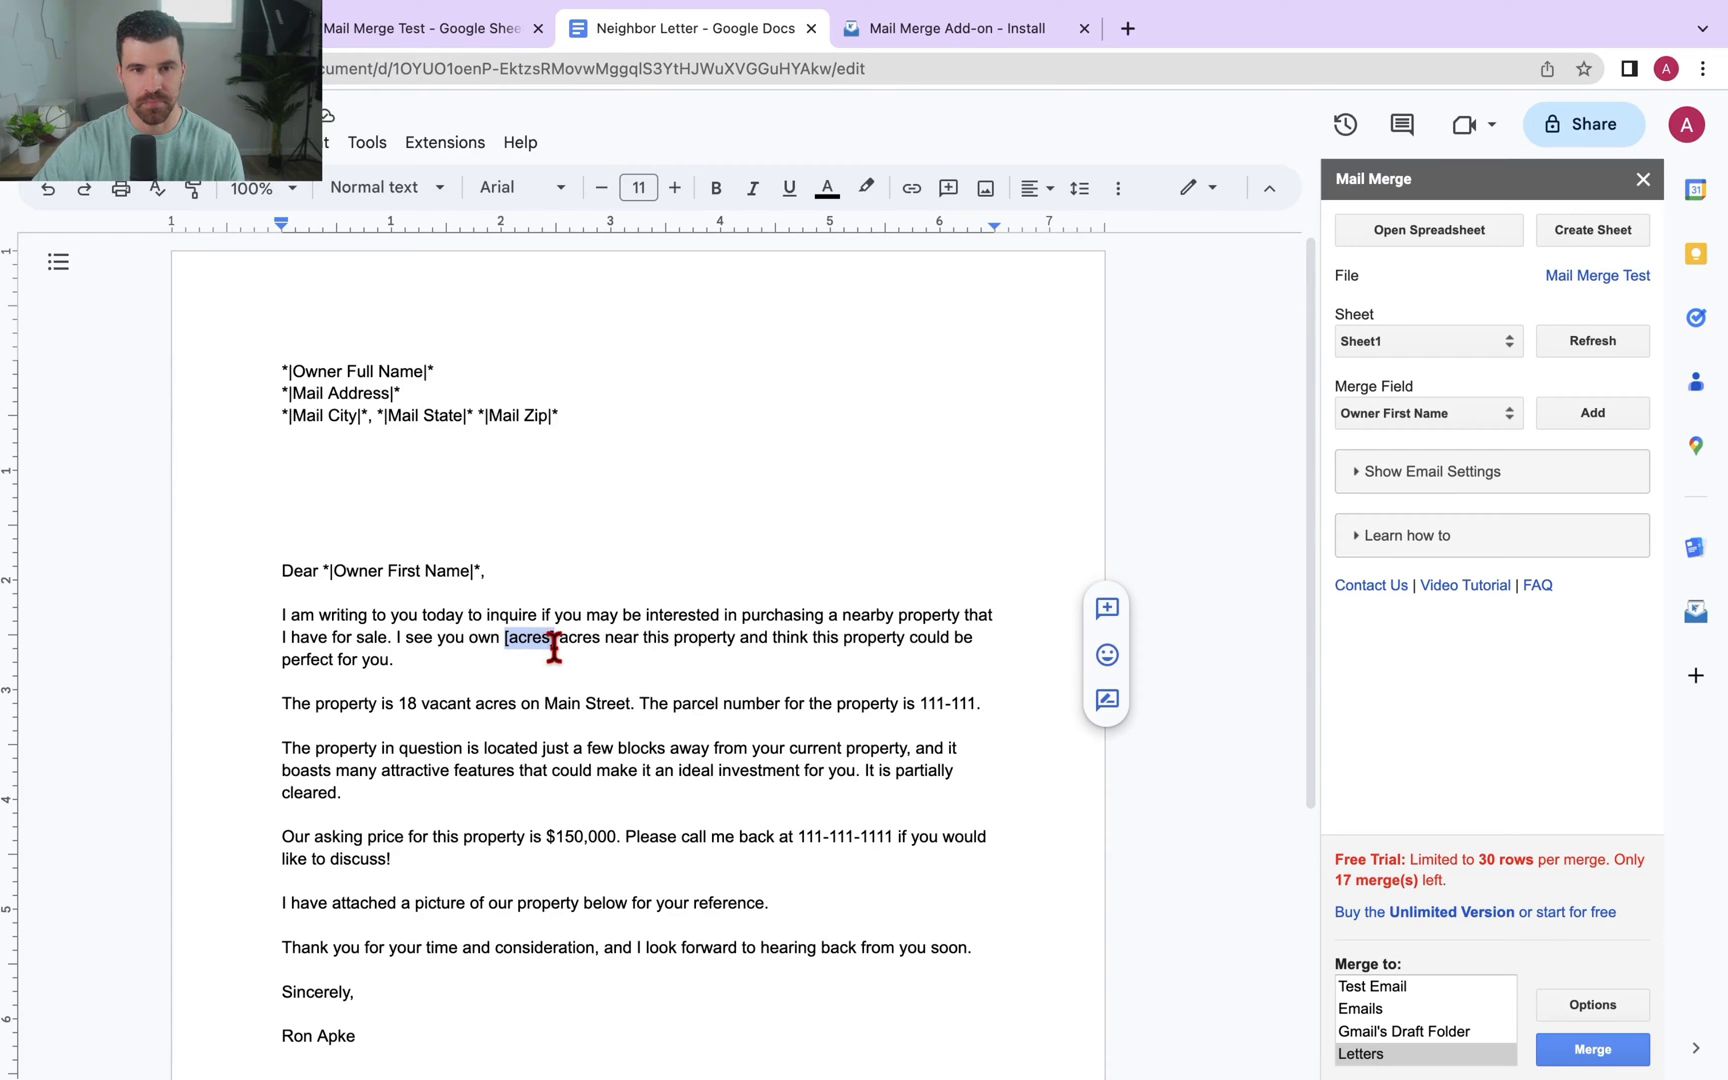
left_click(1469, 406)
left_click(1390, 571)
left_click(1588, 412)
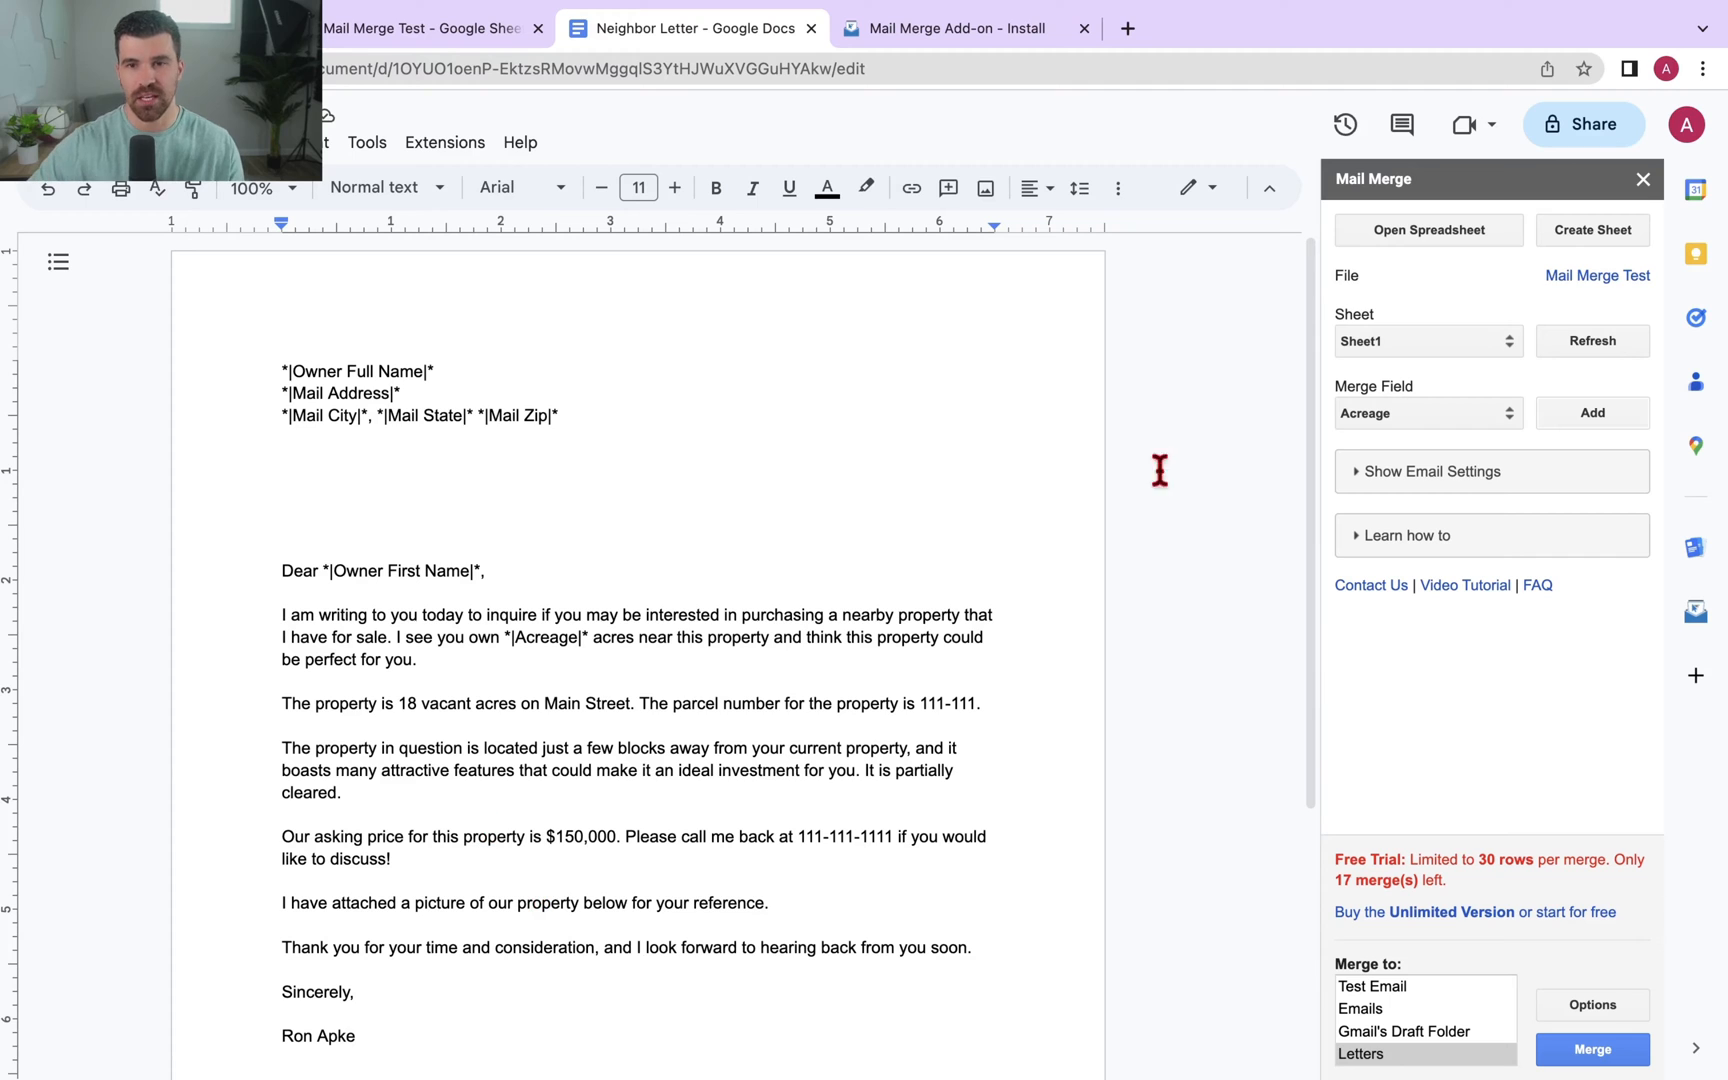
- In the email settings, save the PDF attachment's filename as Mail Merge Neighbor Letters Test, the same for all emails
left_click(1412, 471)
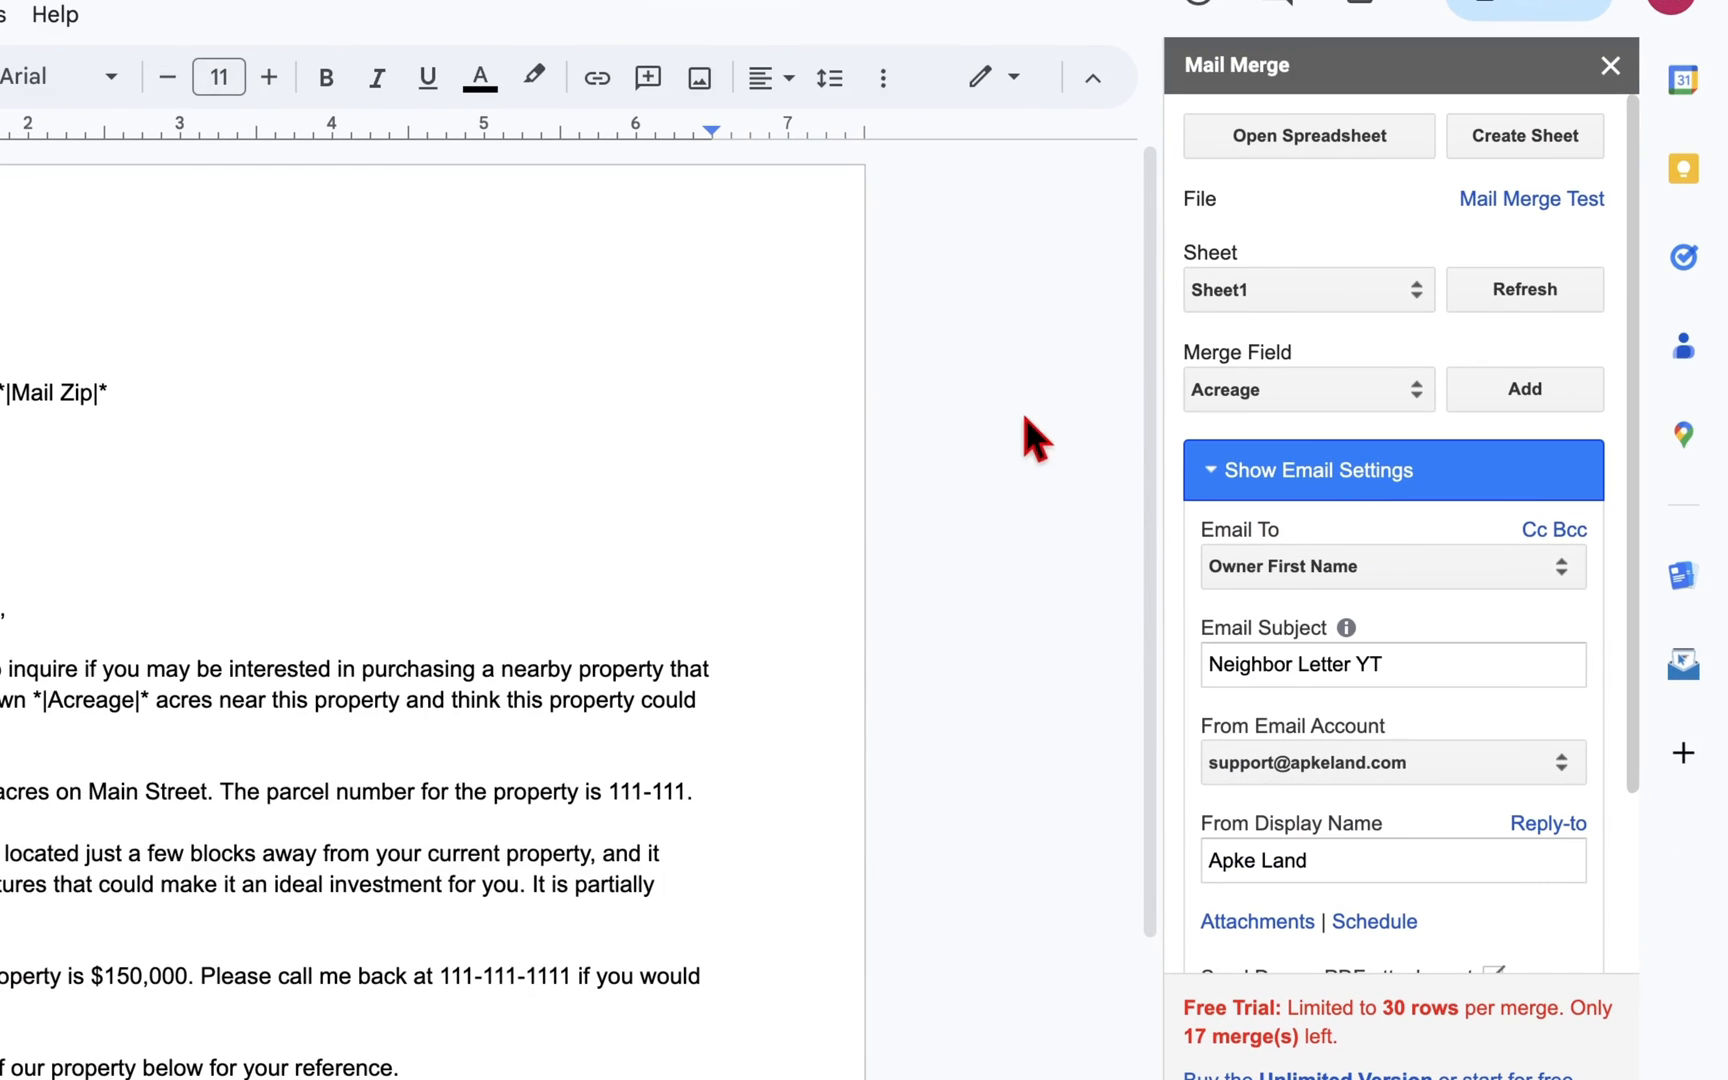
scroll(1319, 683, "down", 4)
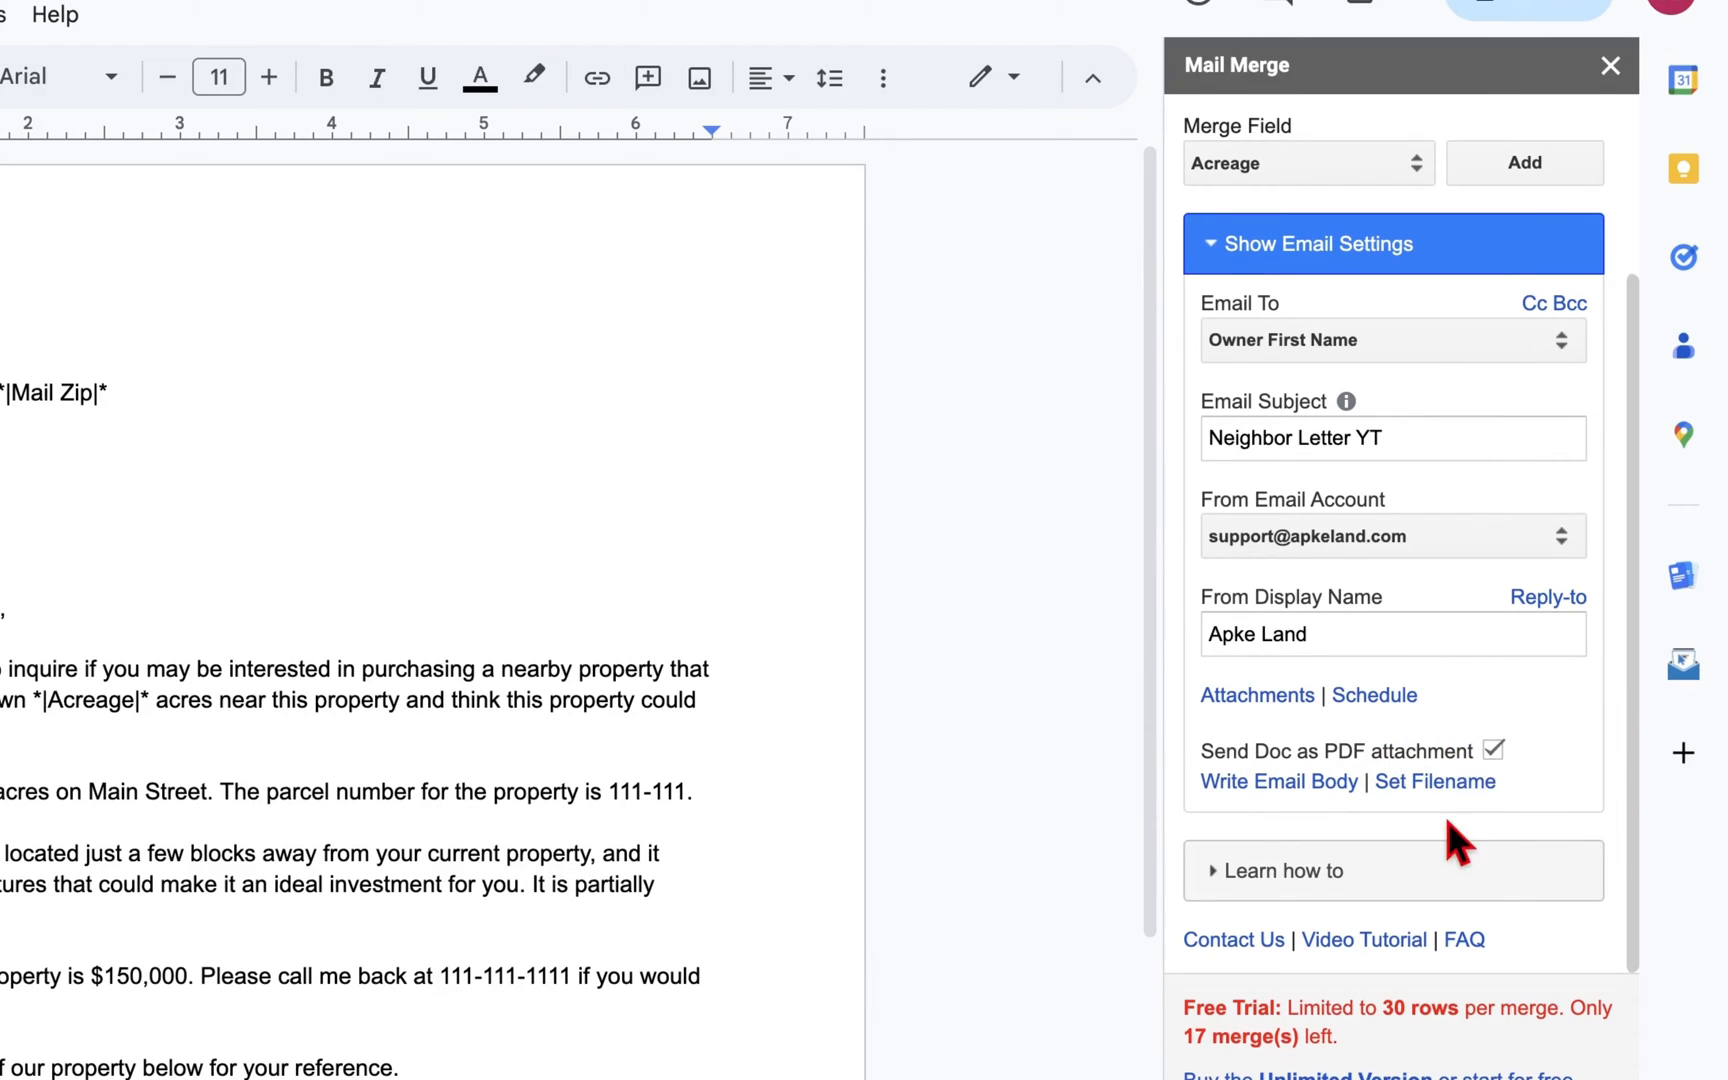
left_click(1445, 783)
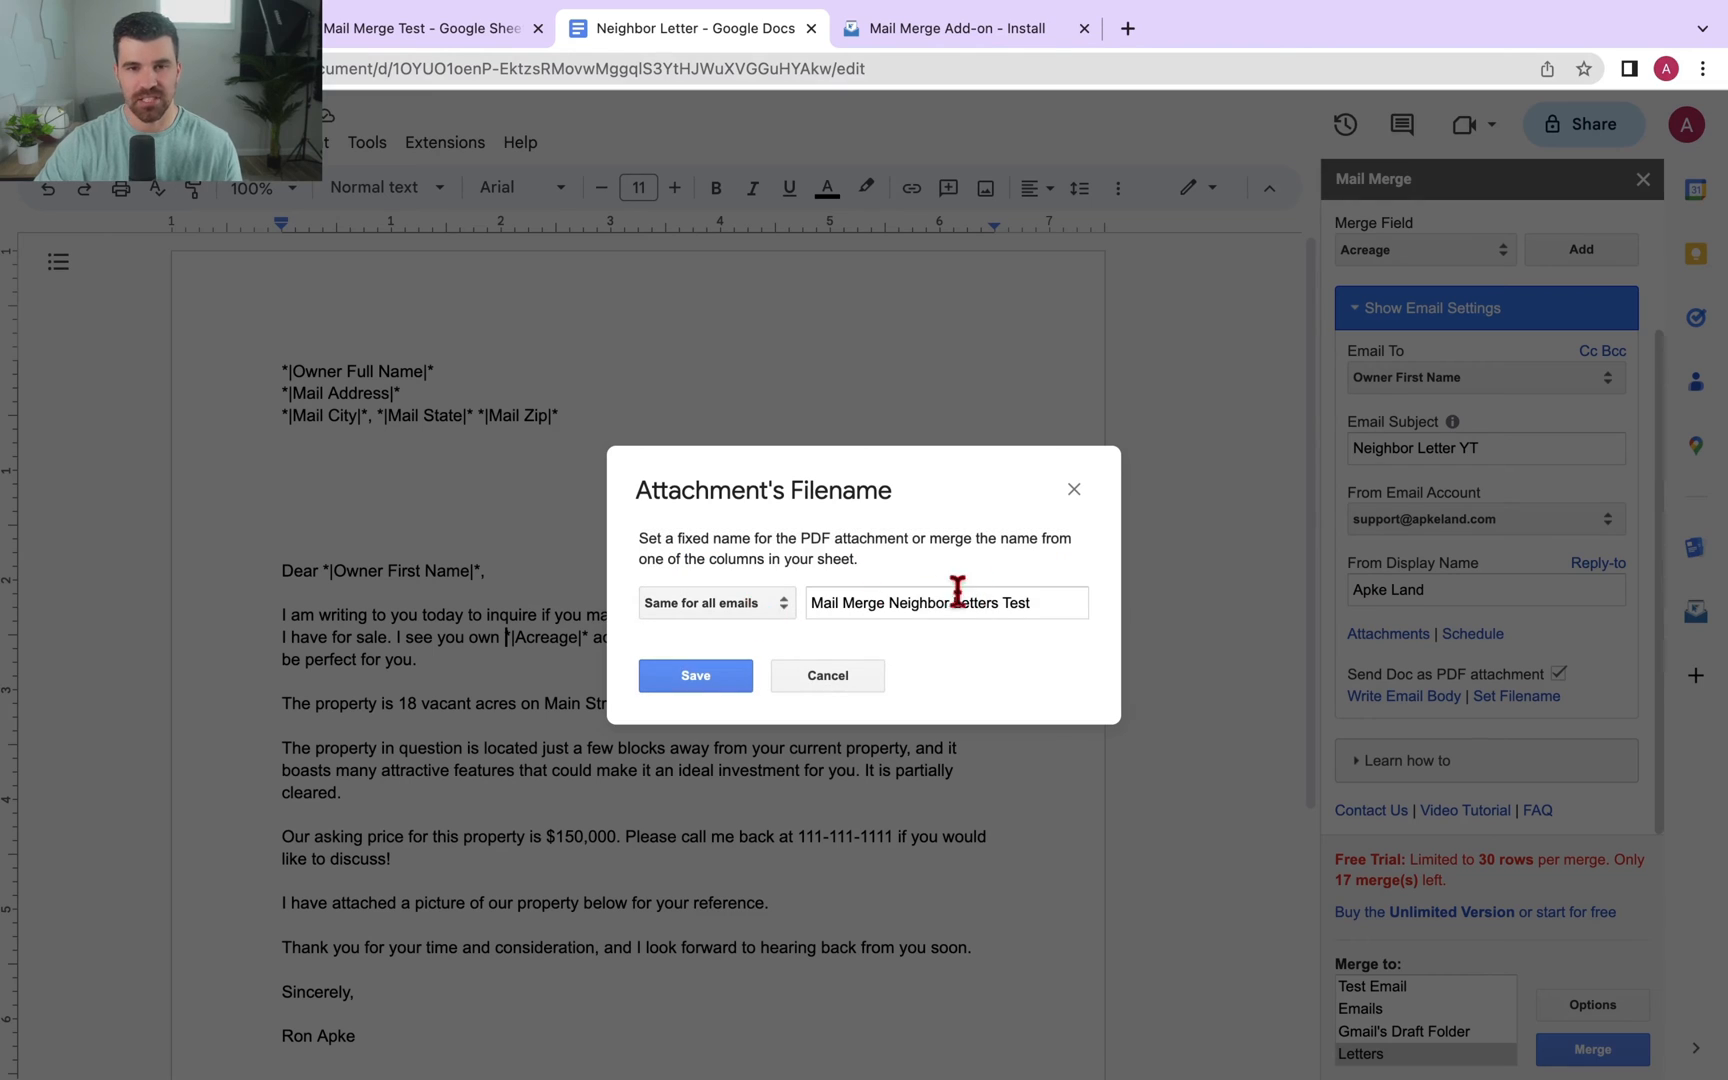
left_click(700, 675)
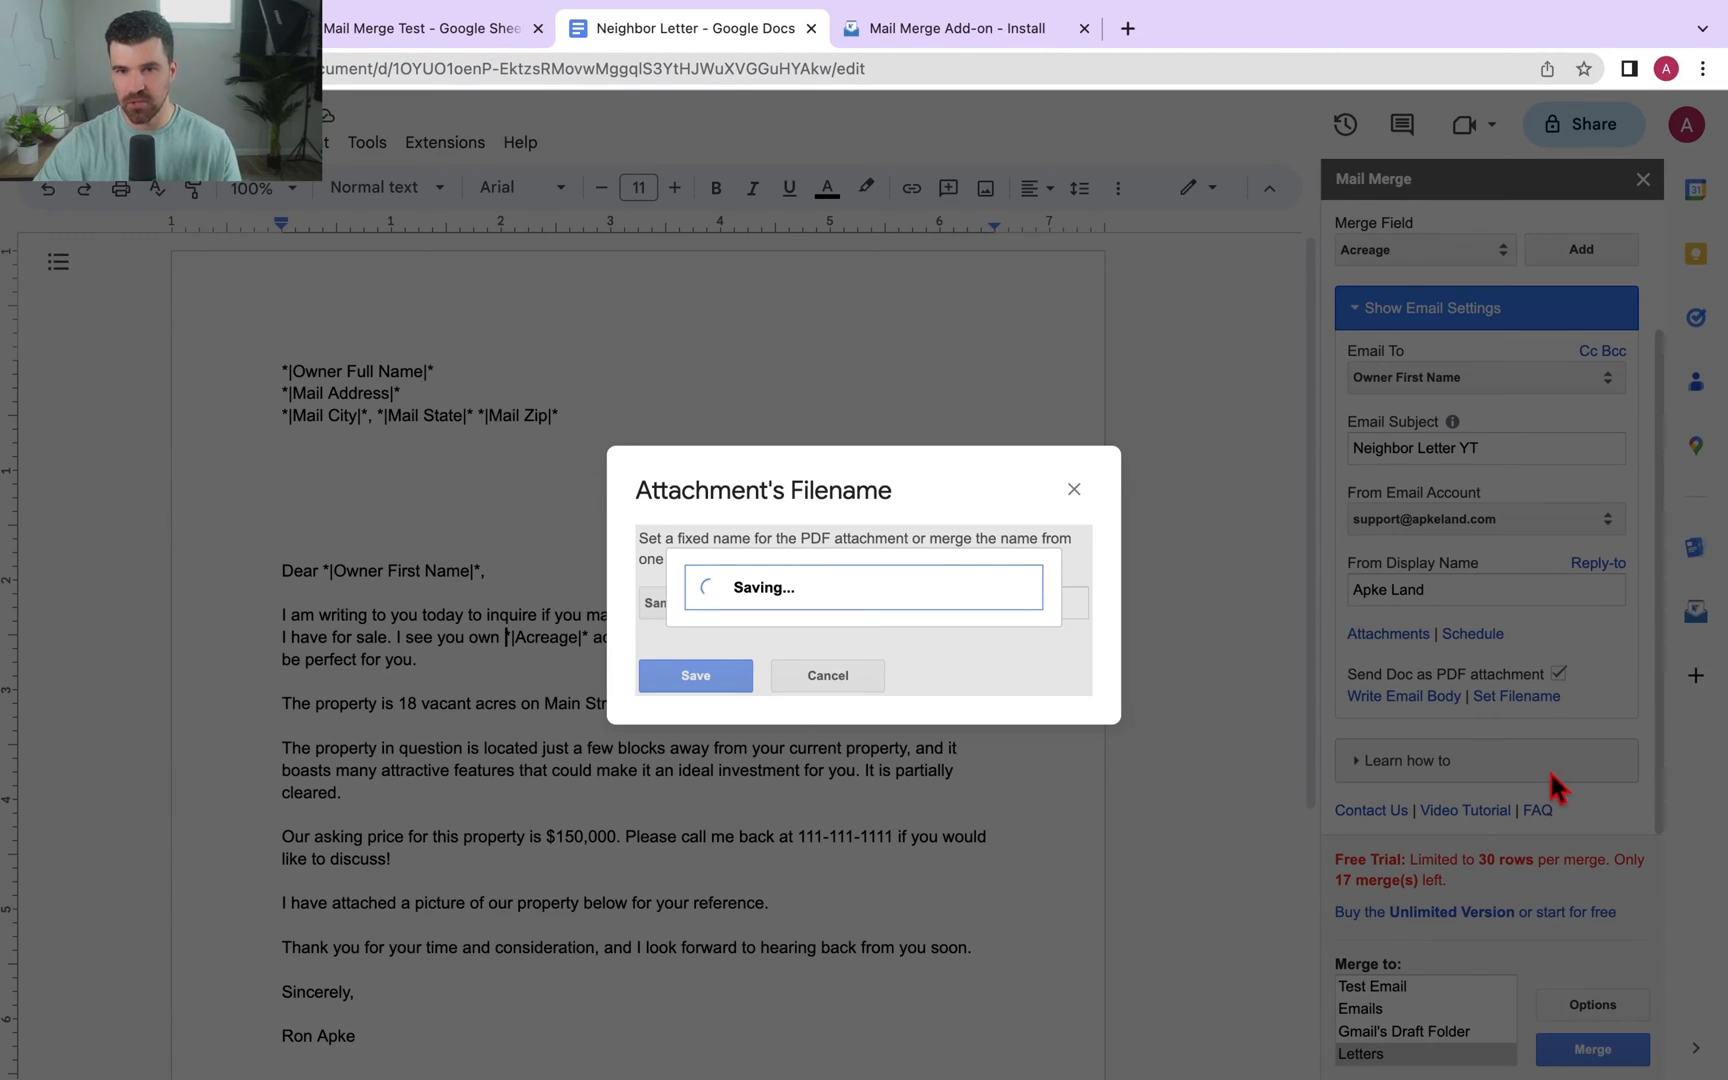
- Look over the columns in the Mail Merge Test spreadsheet, and set the Neighbor Letter's merge output to Letters
left_click(1440, 985)
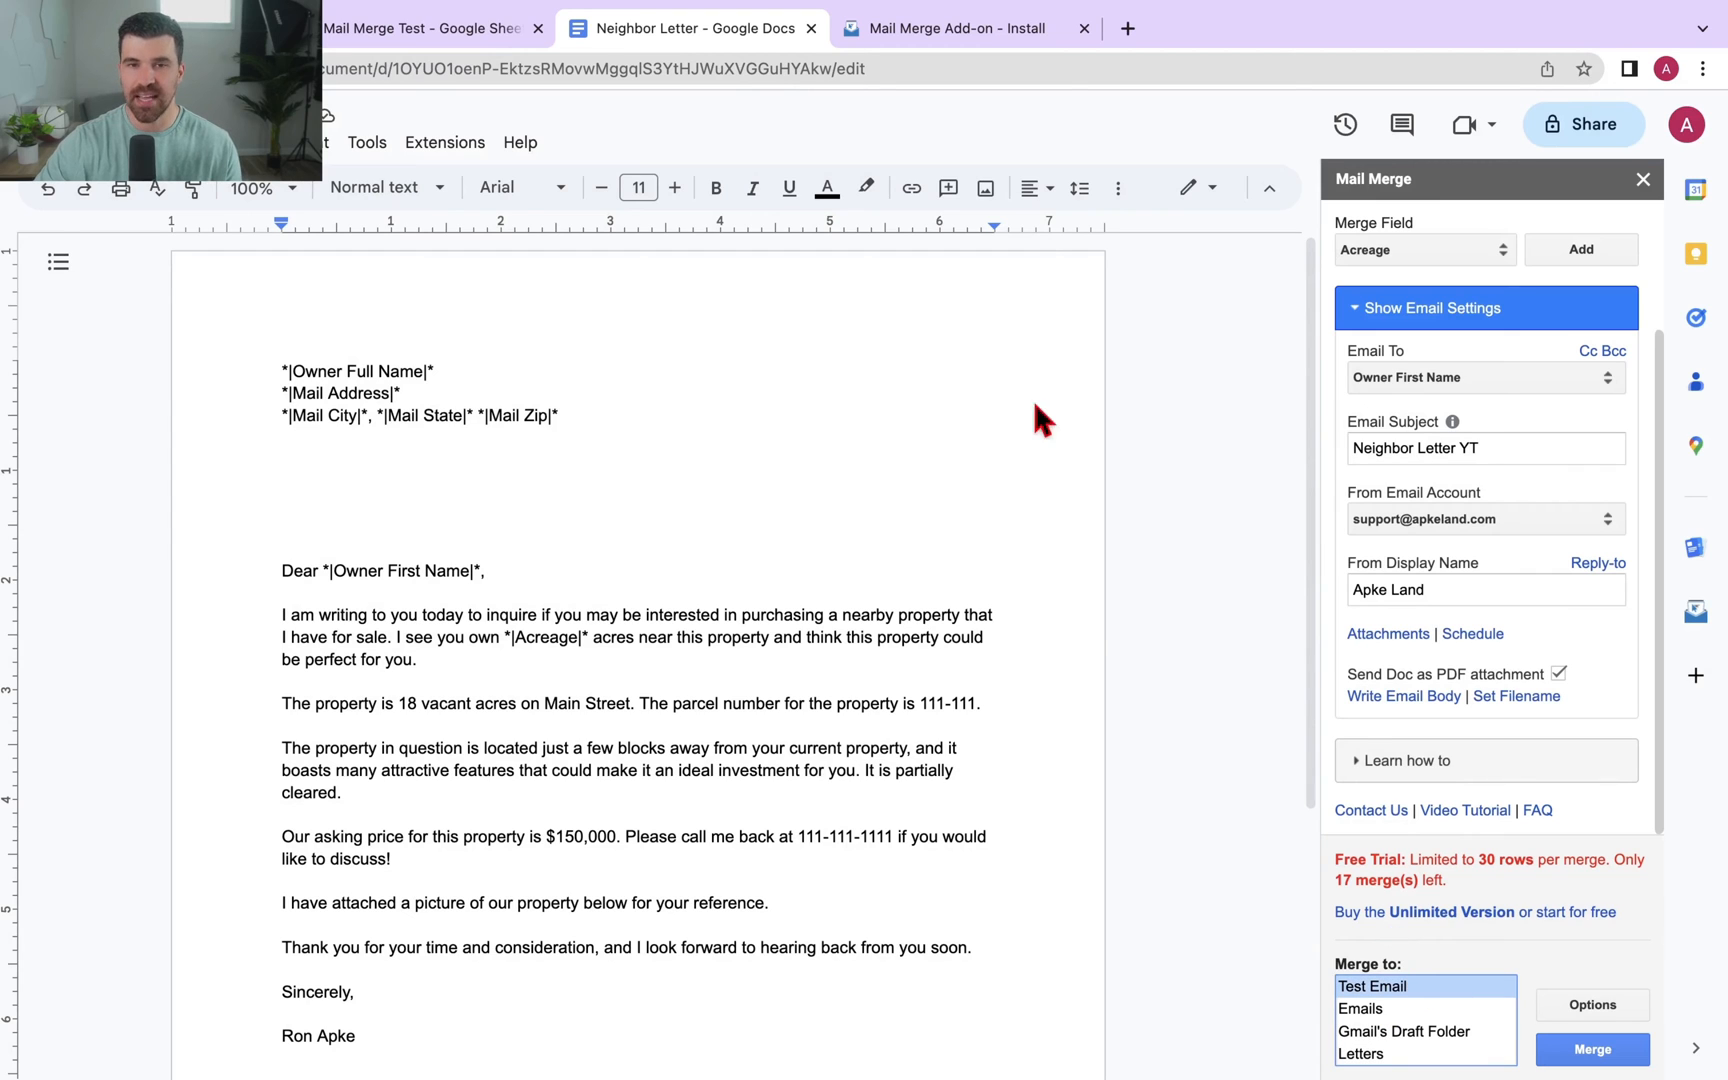
left_click(445, 27)
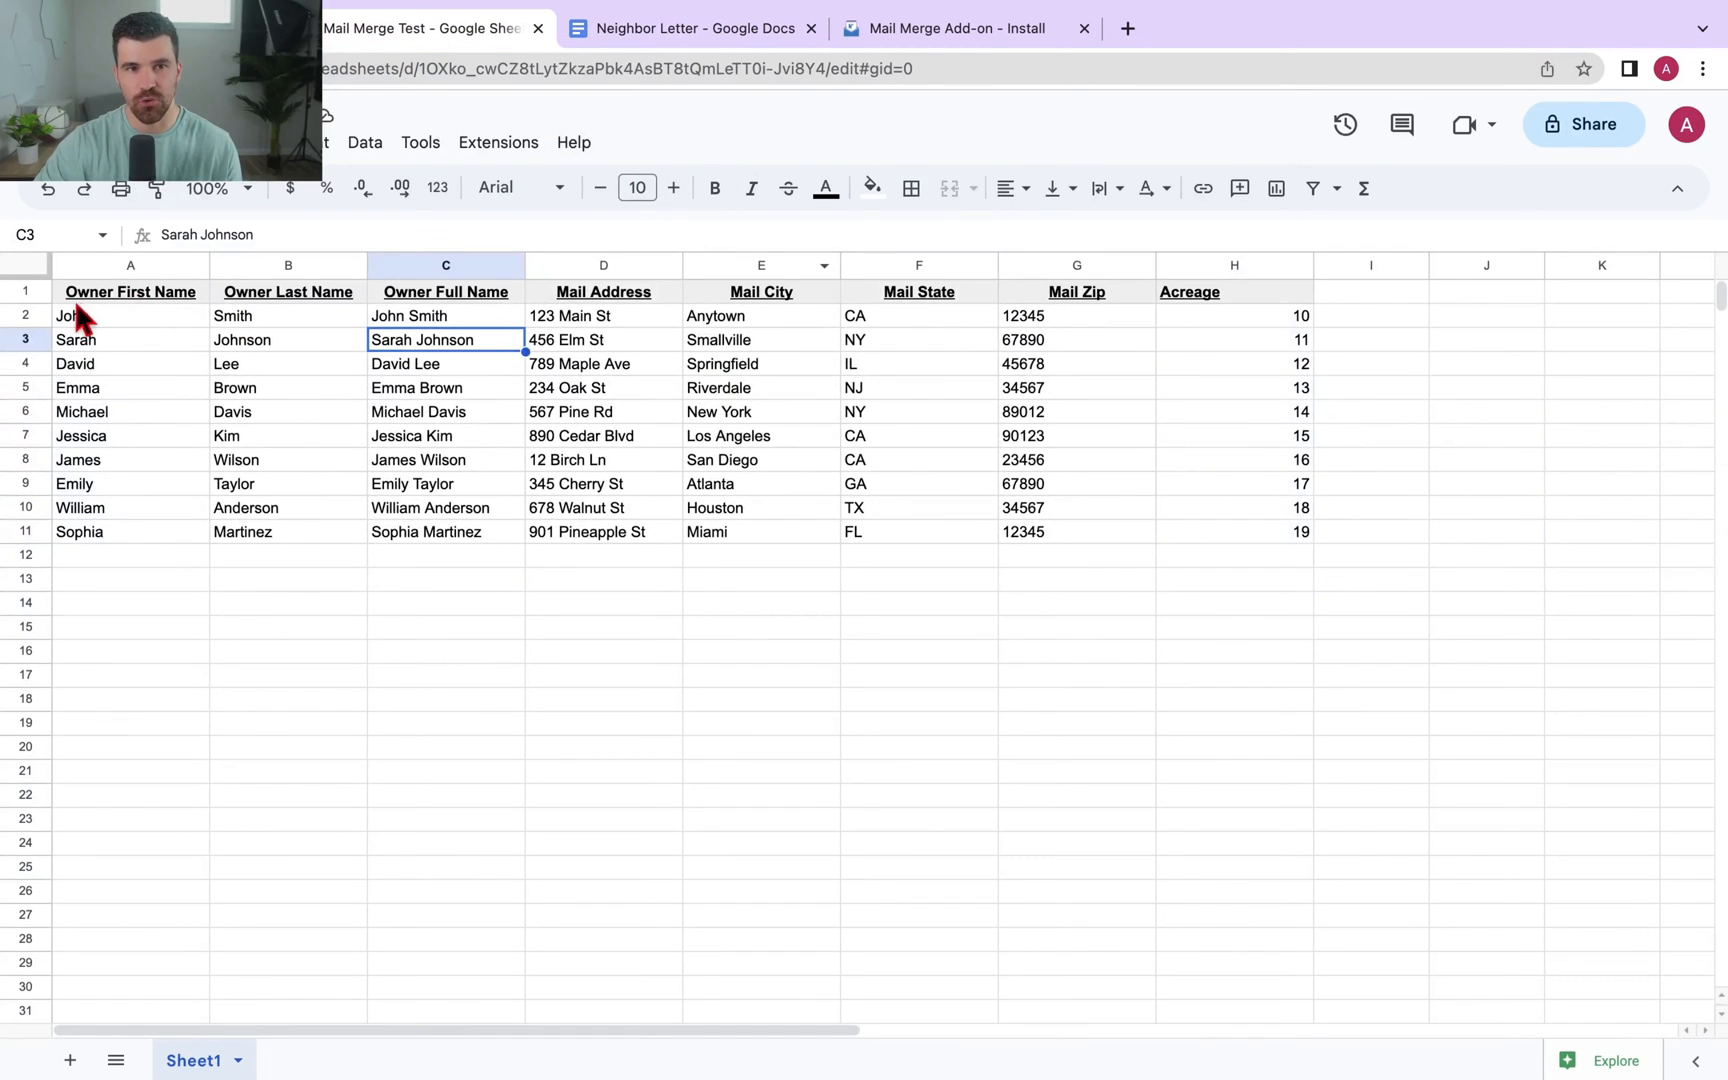
left_click(648, 30)
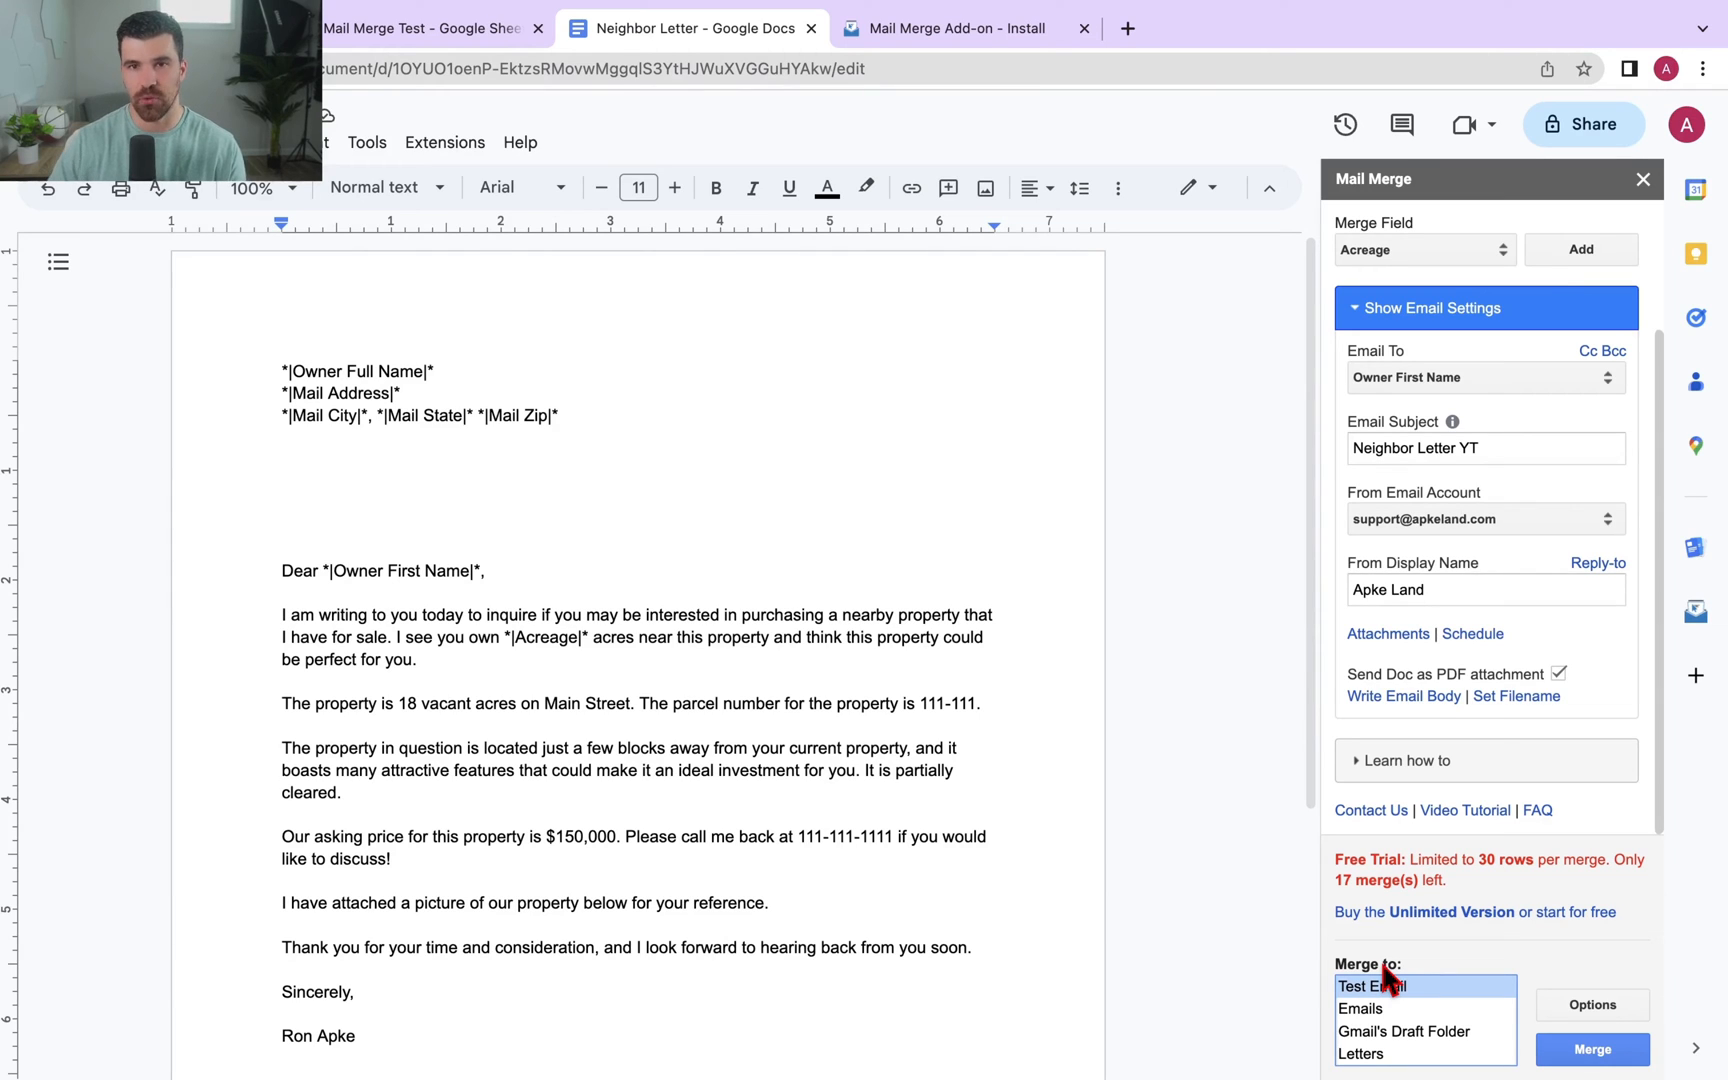
left_click(1387, 1051)
- In the merge options, keep Add Page Break at Yes and merge all letters into a Single Document
left_click(1599, 1001)
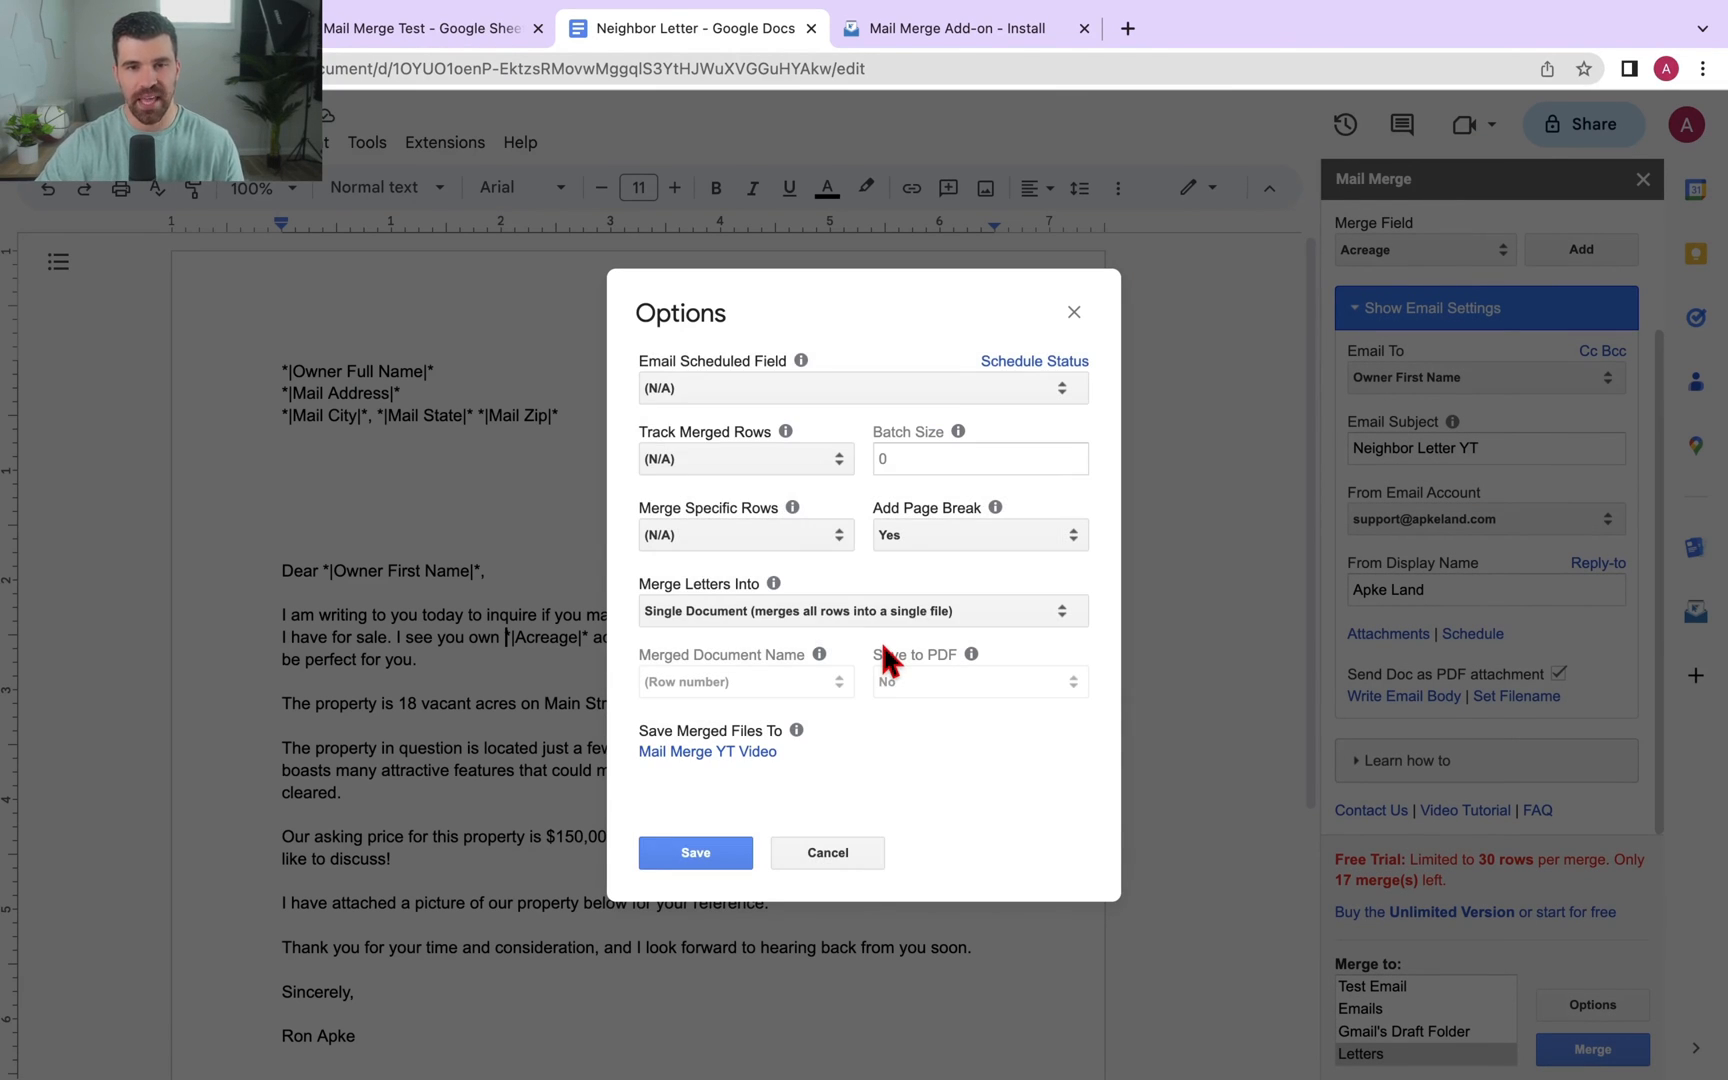
left_click(959, 520)
left_click(959, 522)
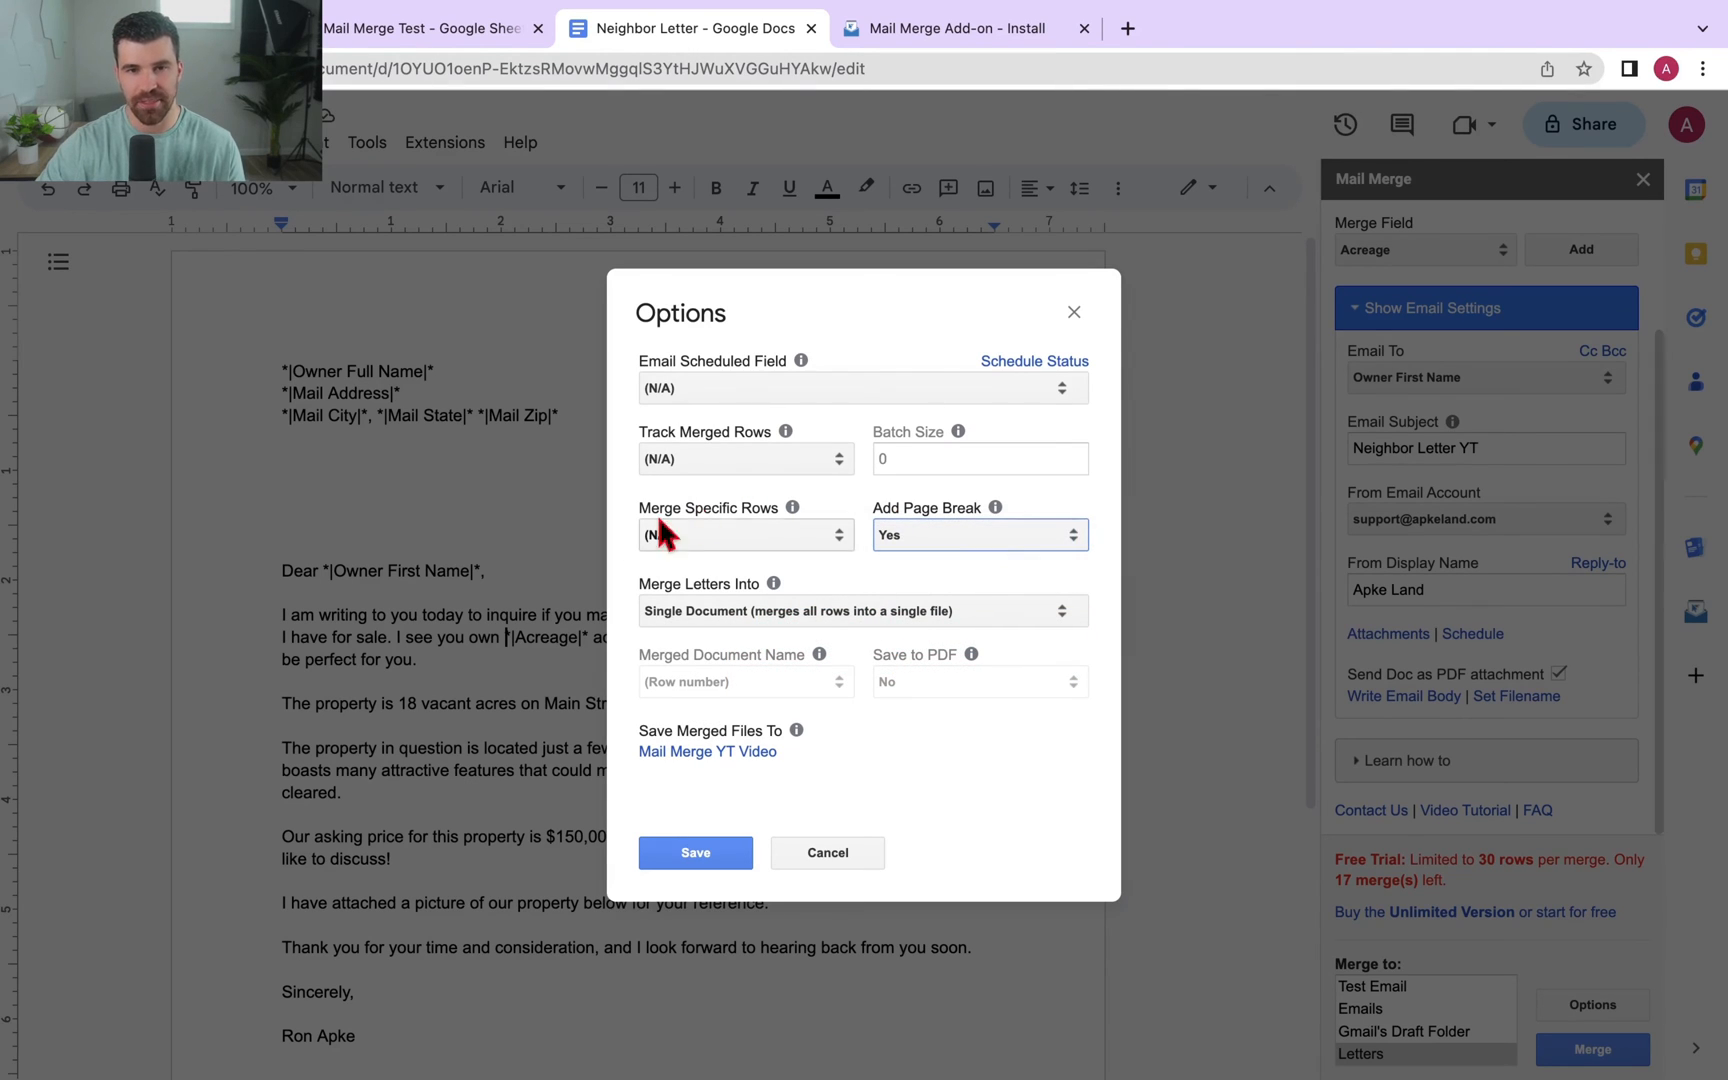
left_click(755, 606)
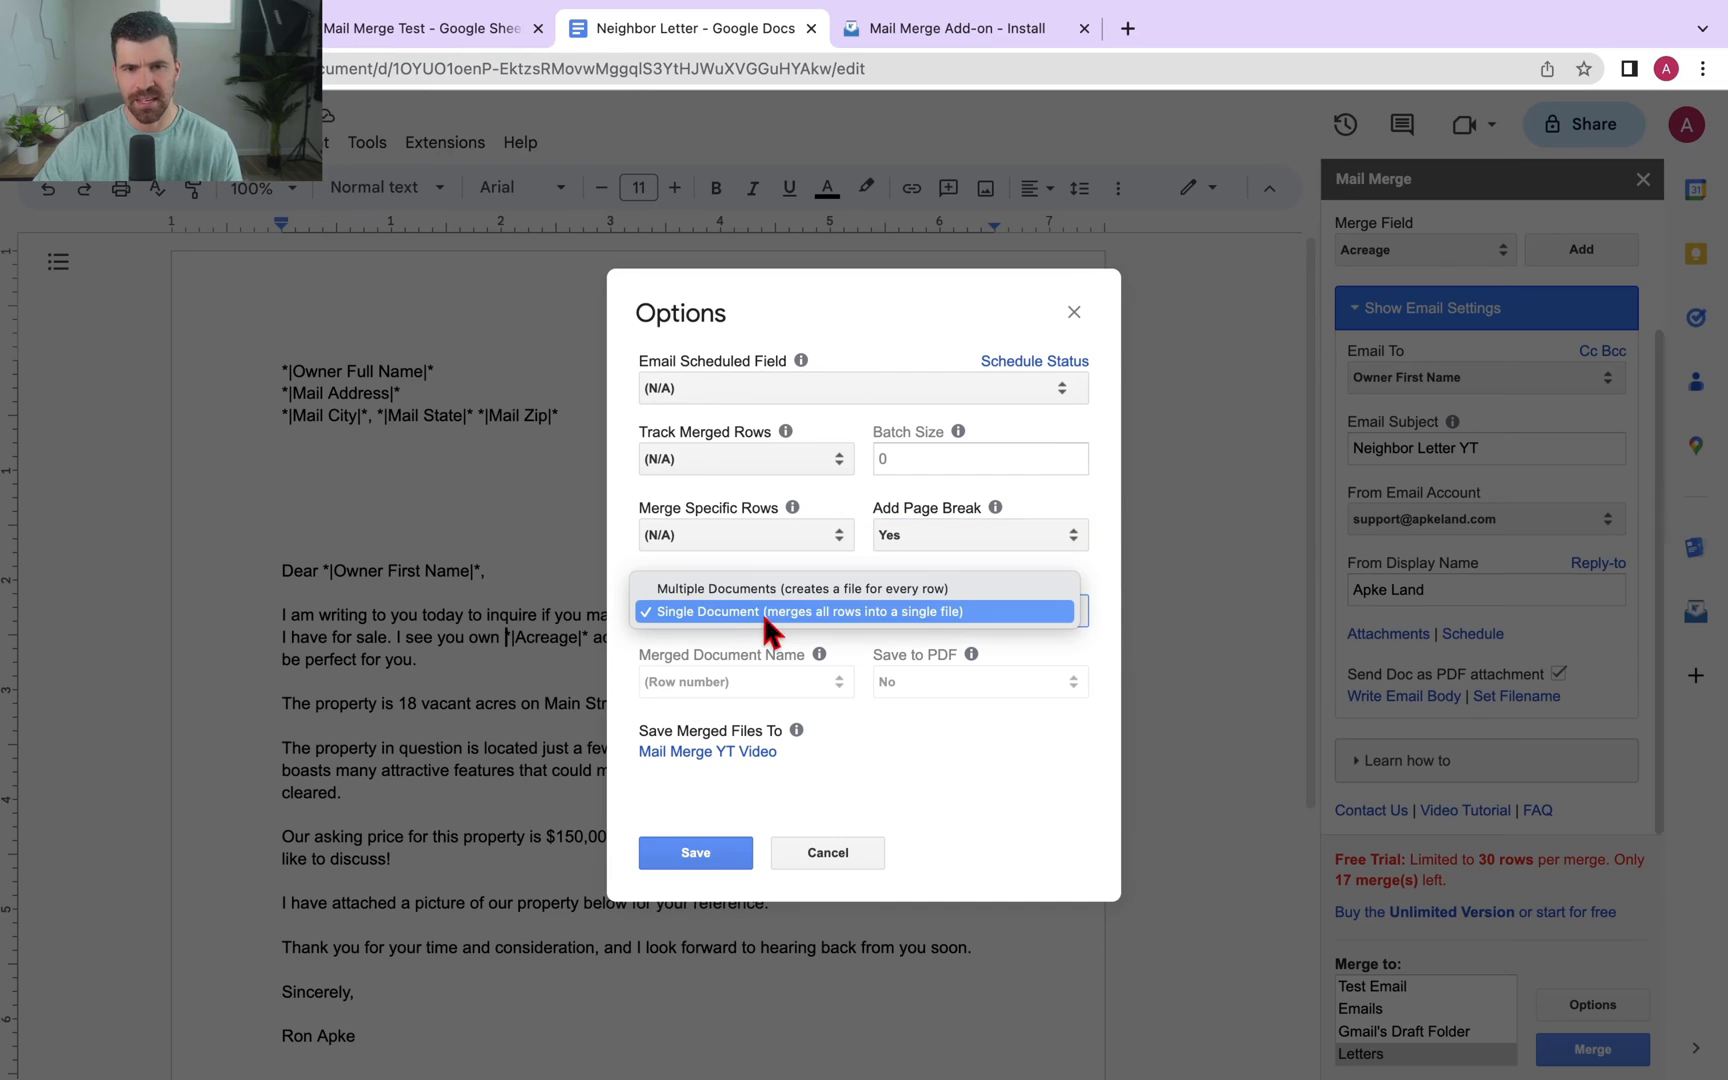
left_click(700, 612)
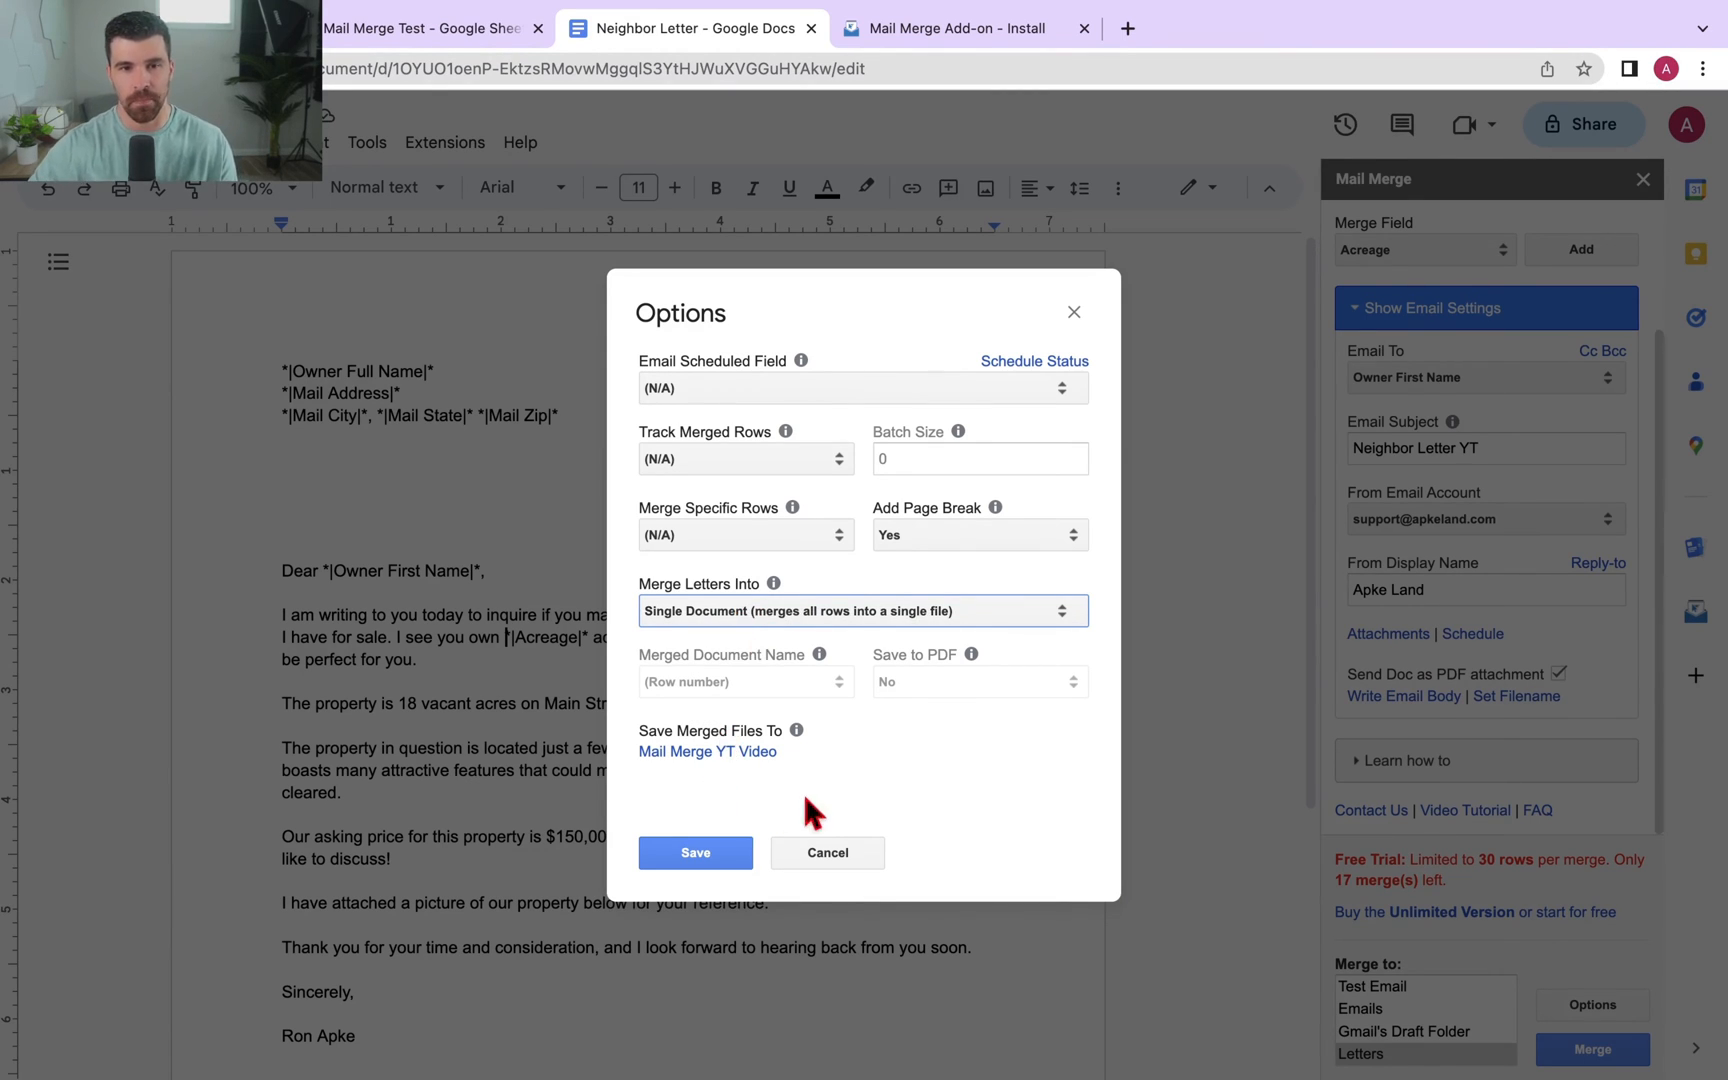
- Choose the Mail Merge YT Video folder in Google Drive for the merged files and save the merge options
left_click(715, 765)
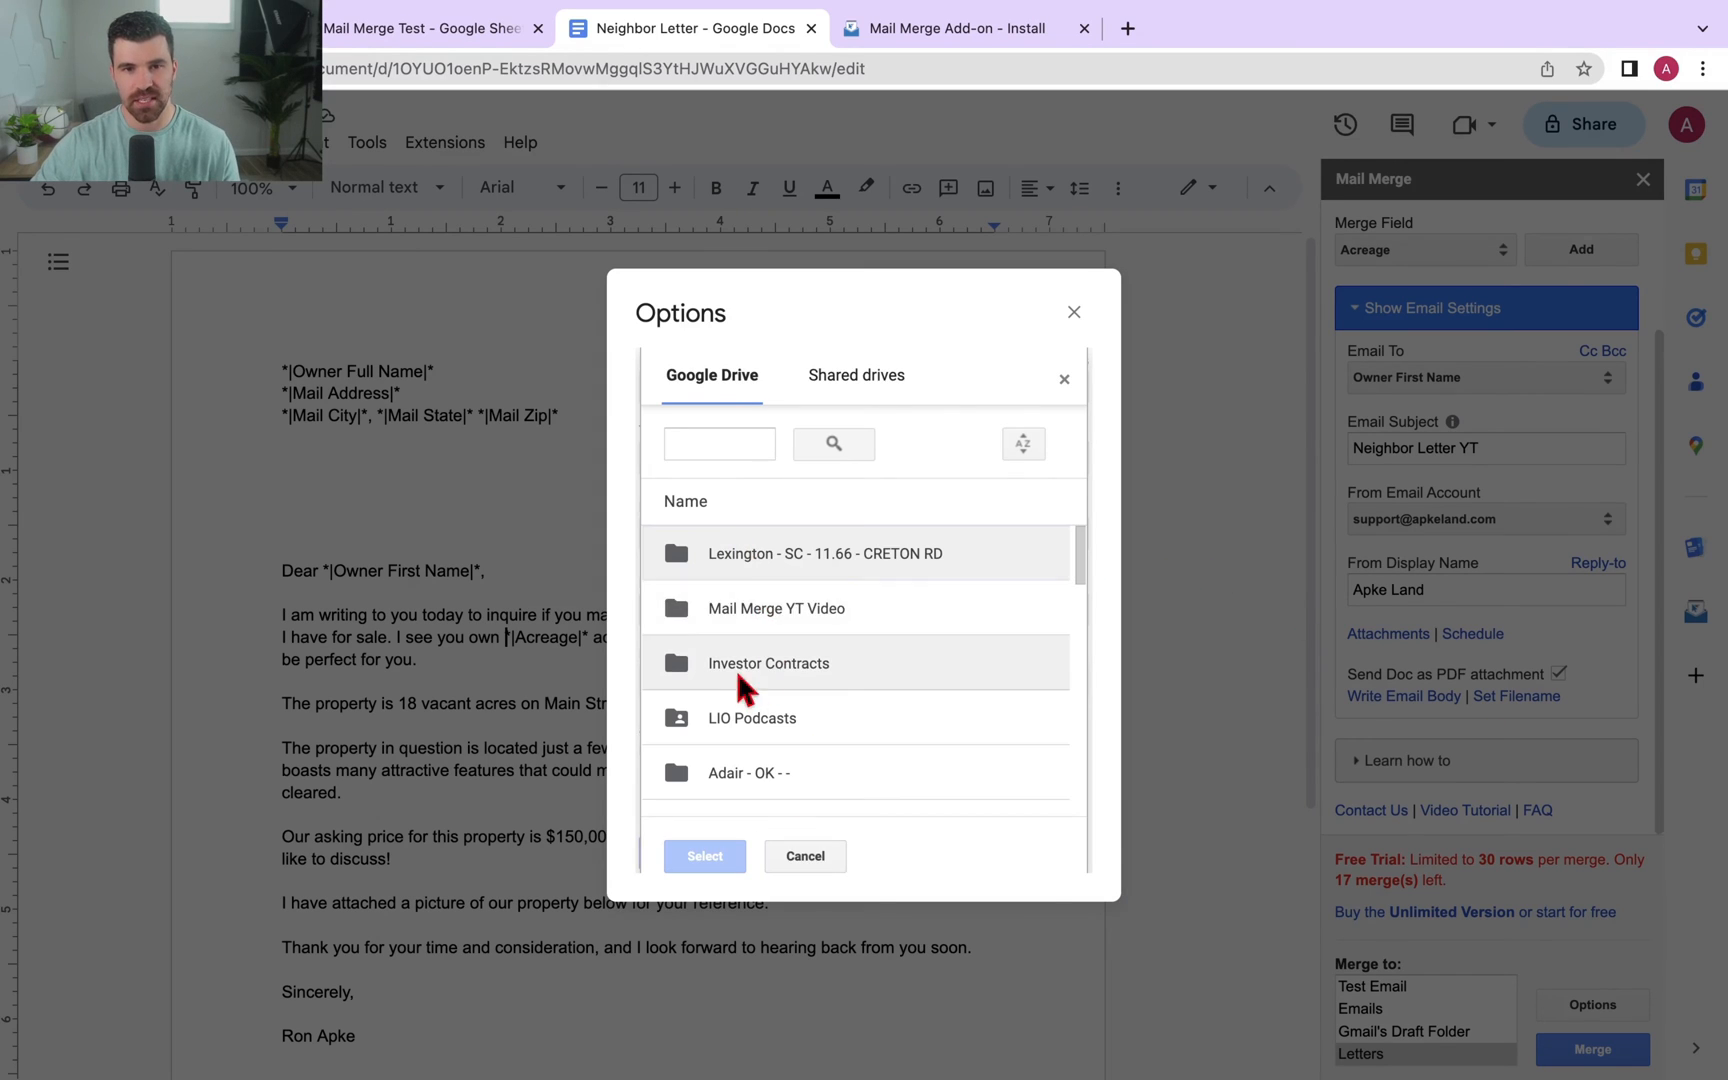
left_click(822, 617)
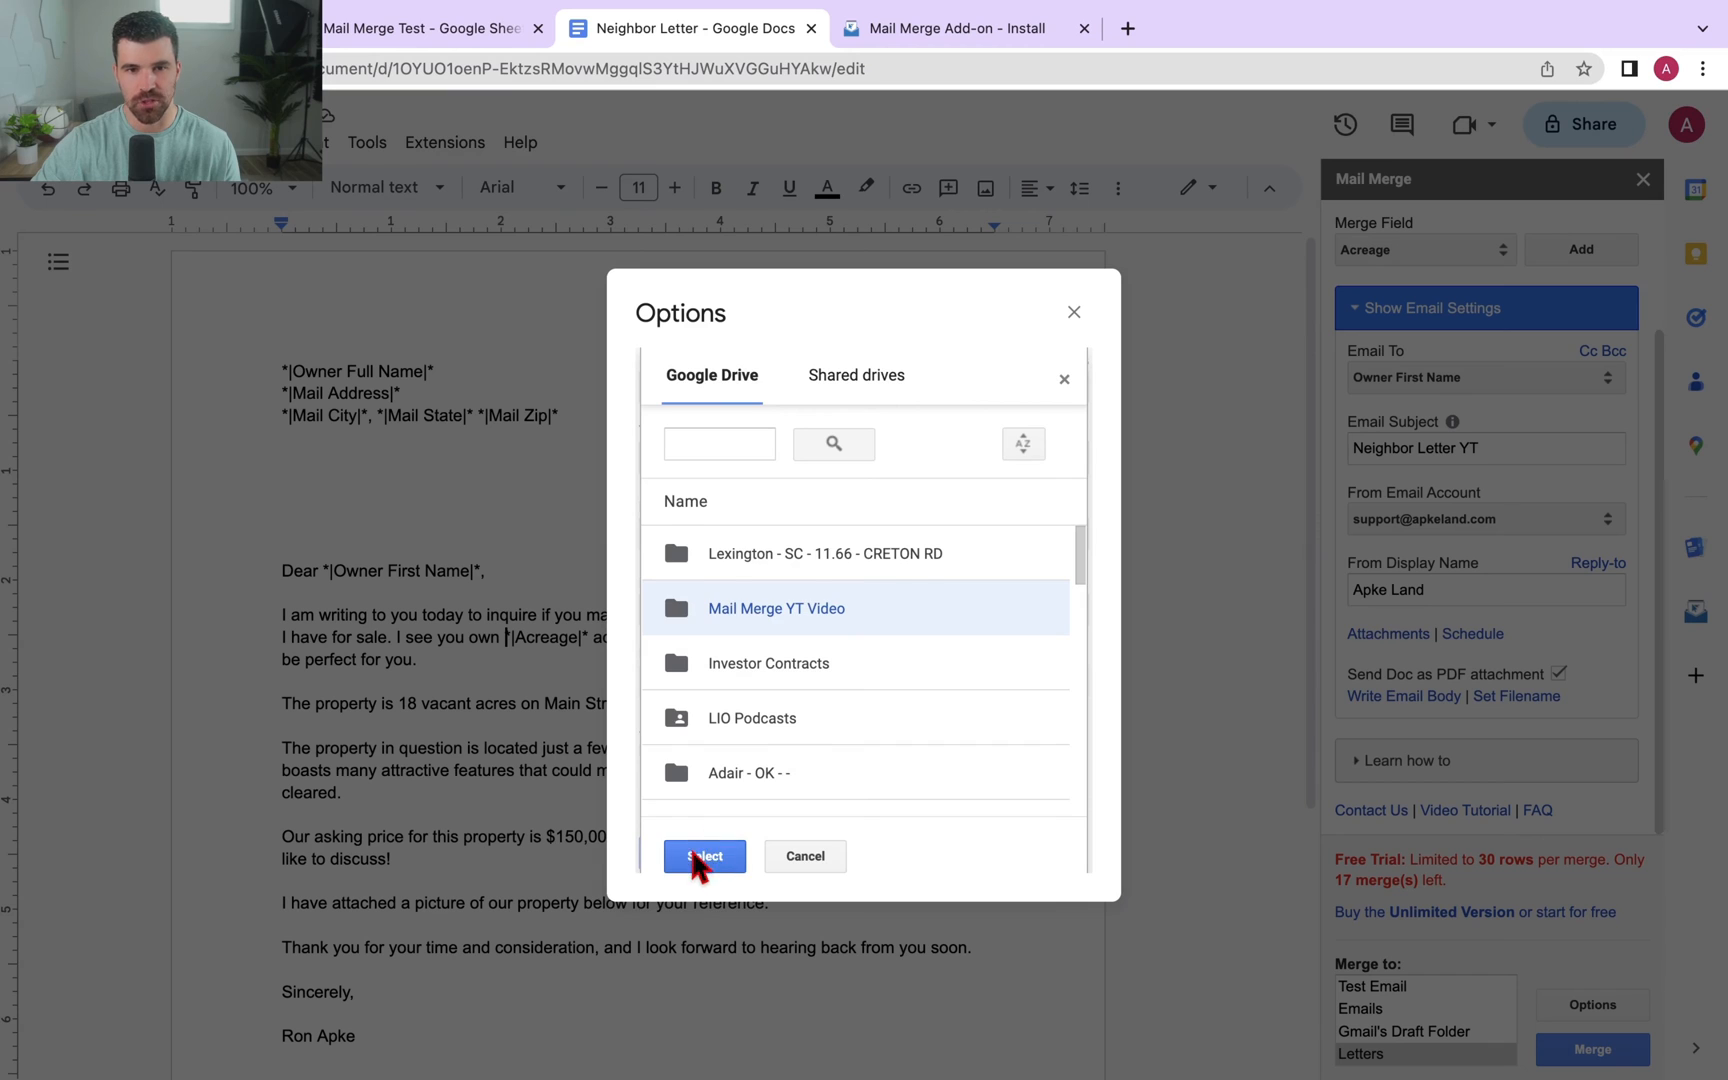
left_click(703, 856)
left_click(696, 852)
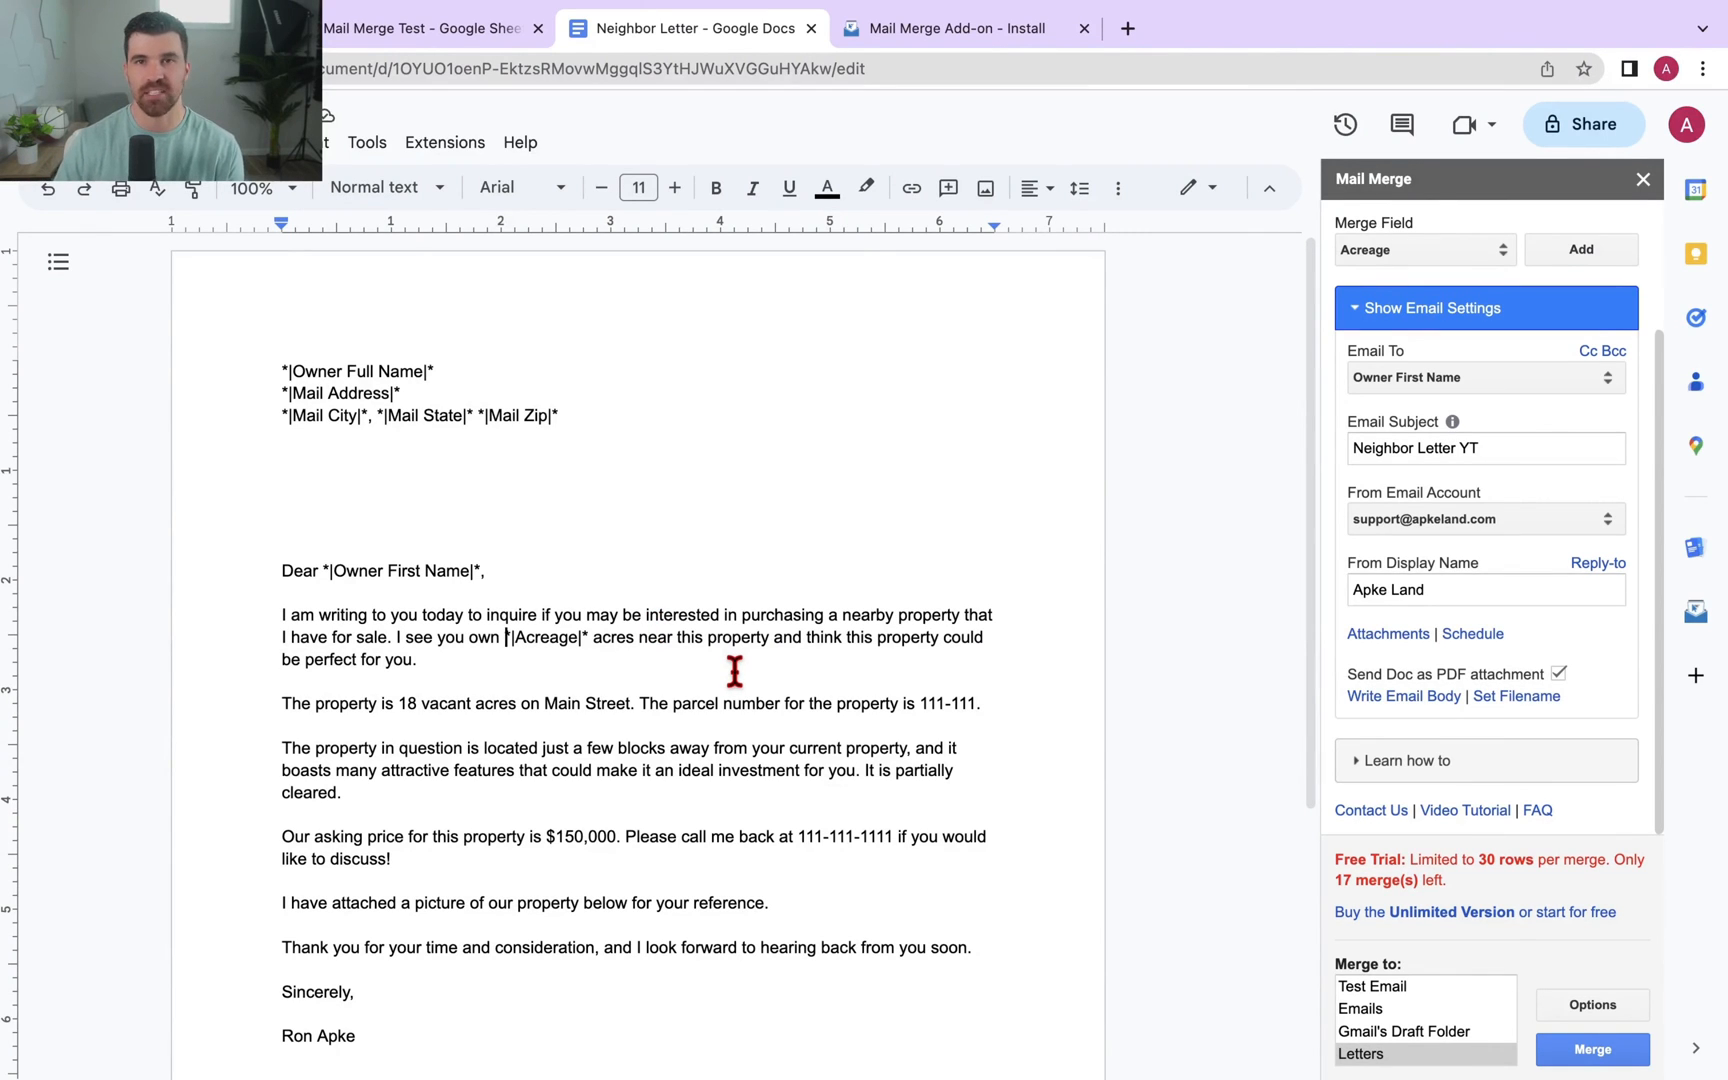
- Review the rows in the Mail Merge Test spreadsheet, and run the Neighbor Letter merge to letters
left_click(478, 30)
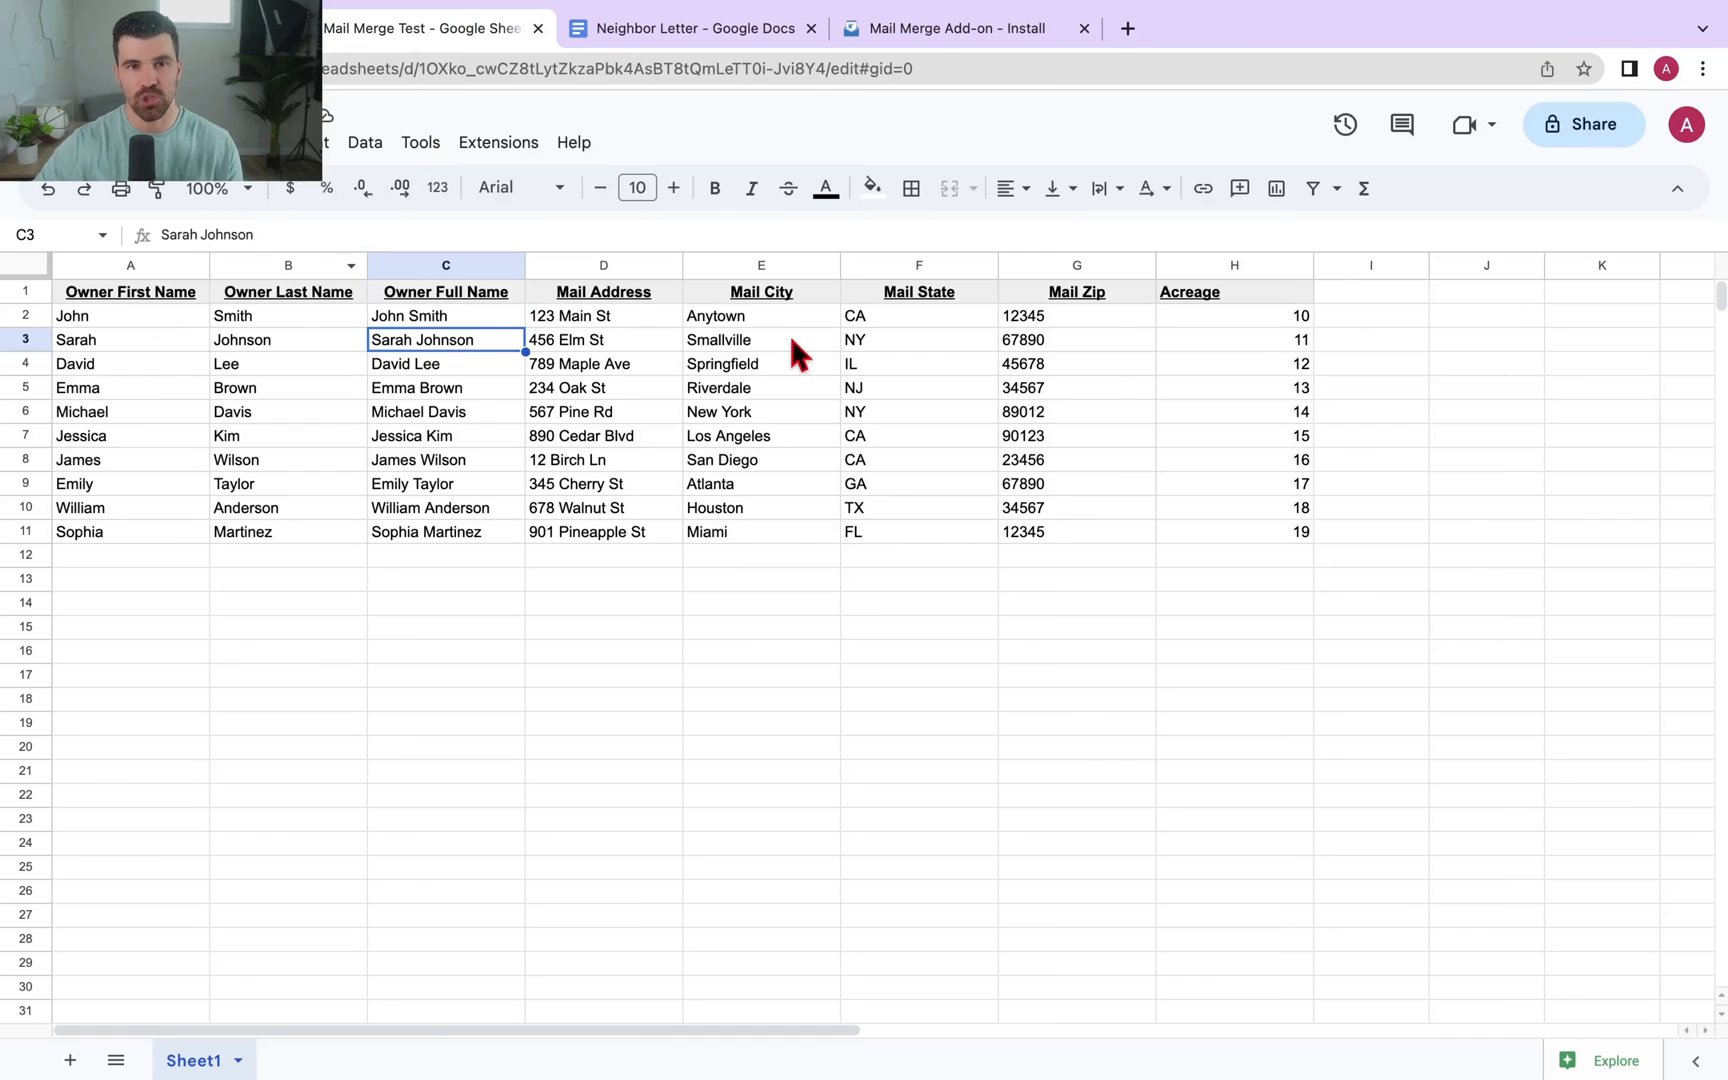
left_click(731, 35)
left_click(1595, 1047)
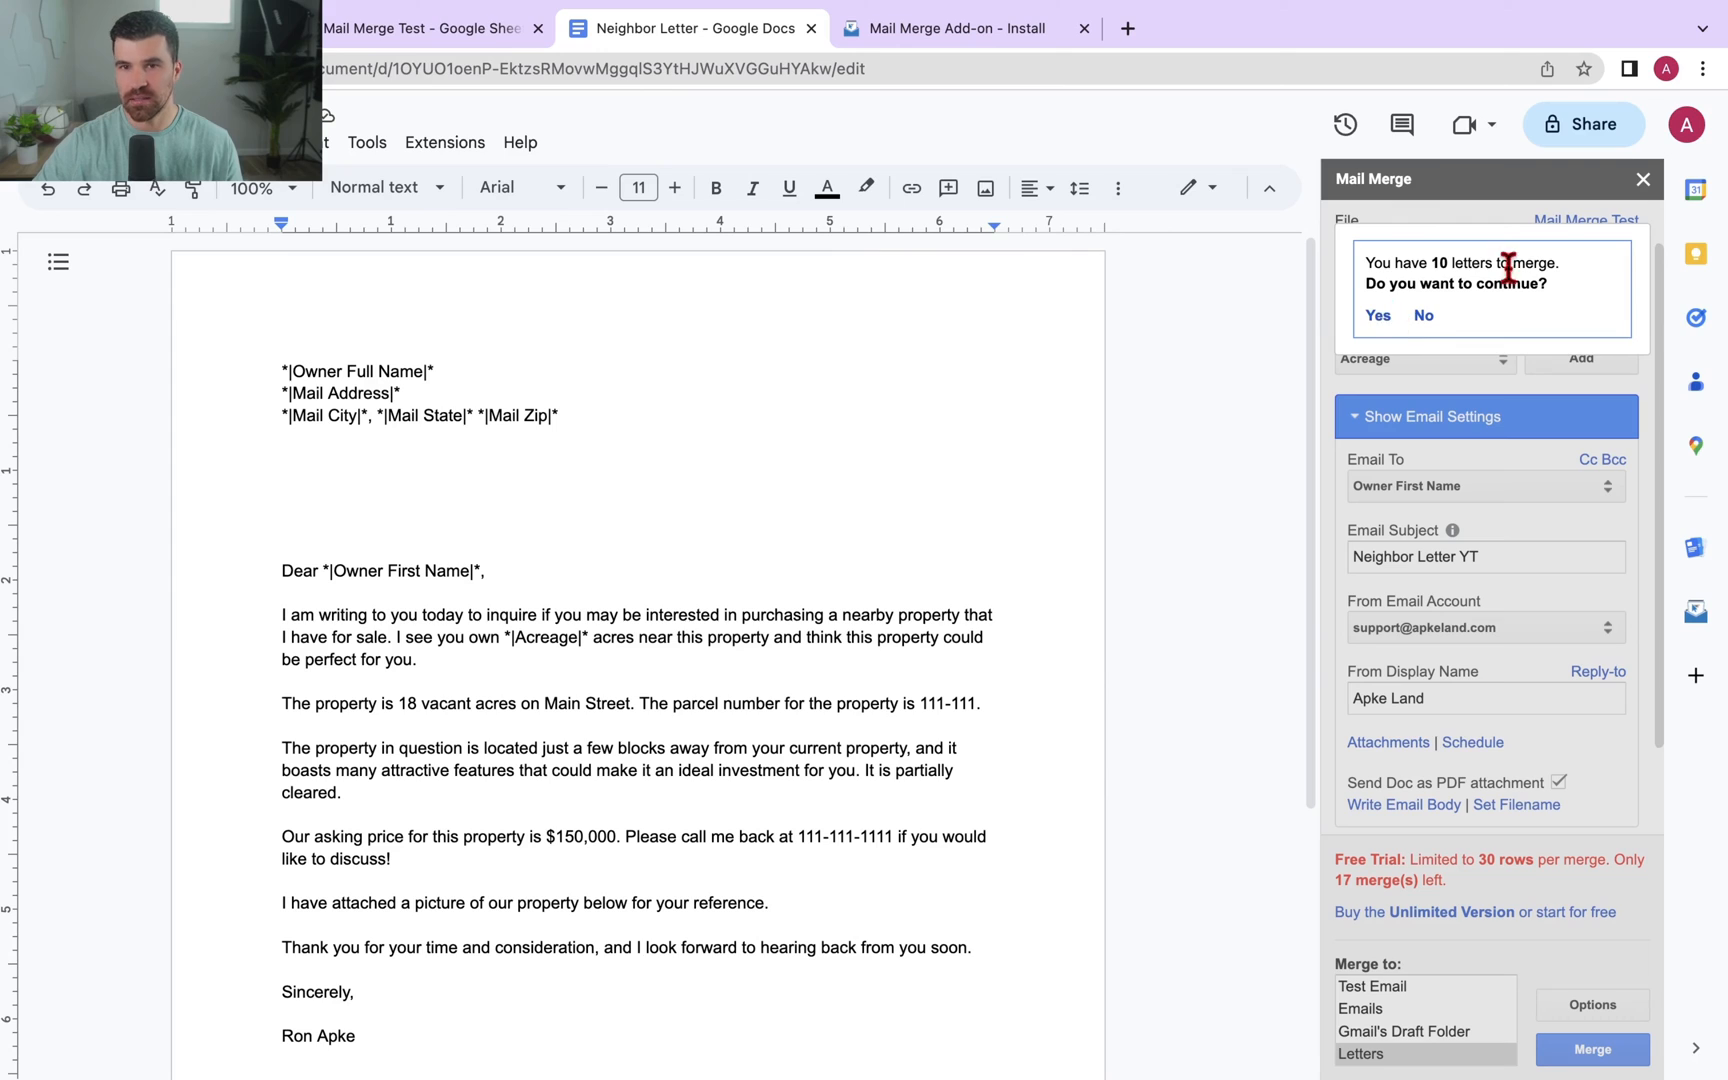
left_click(1378, 316)
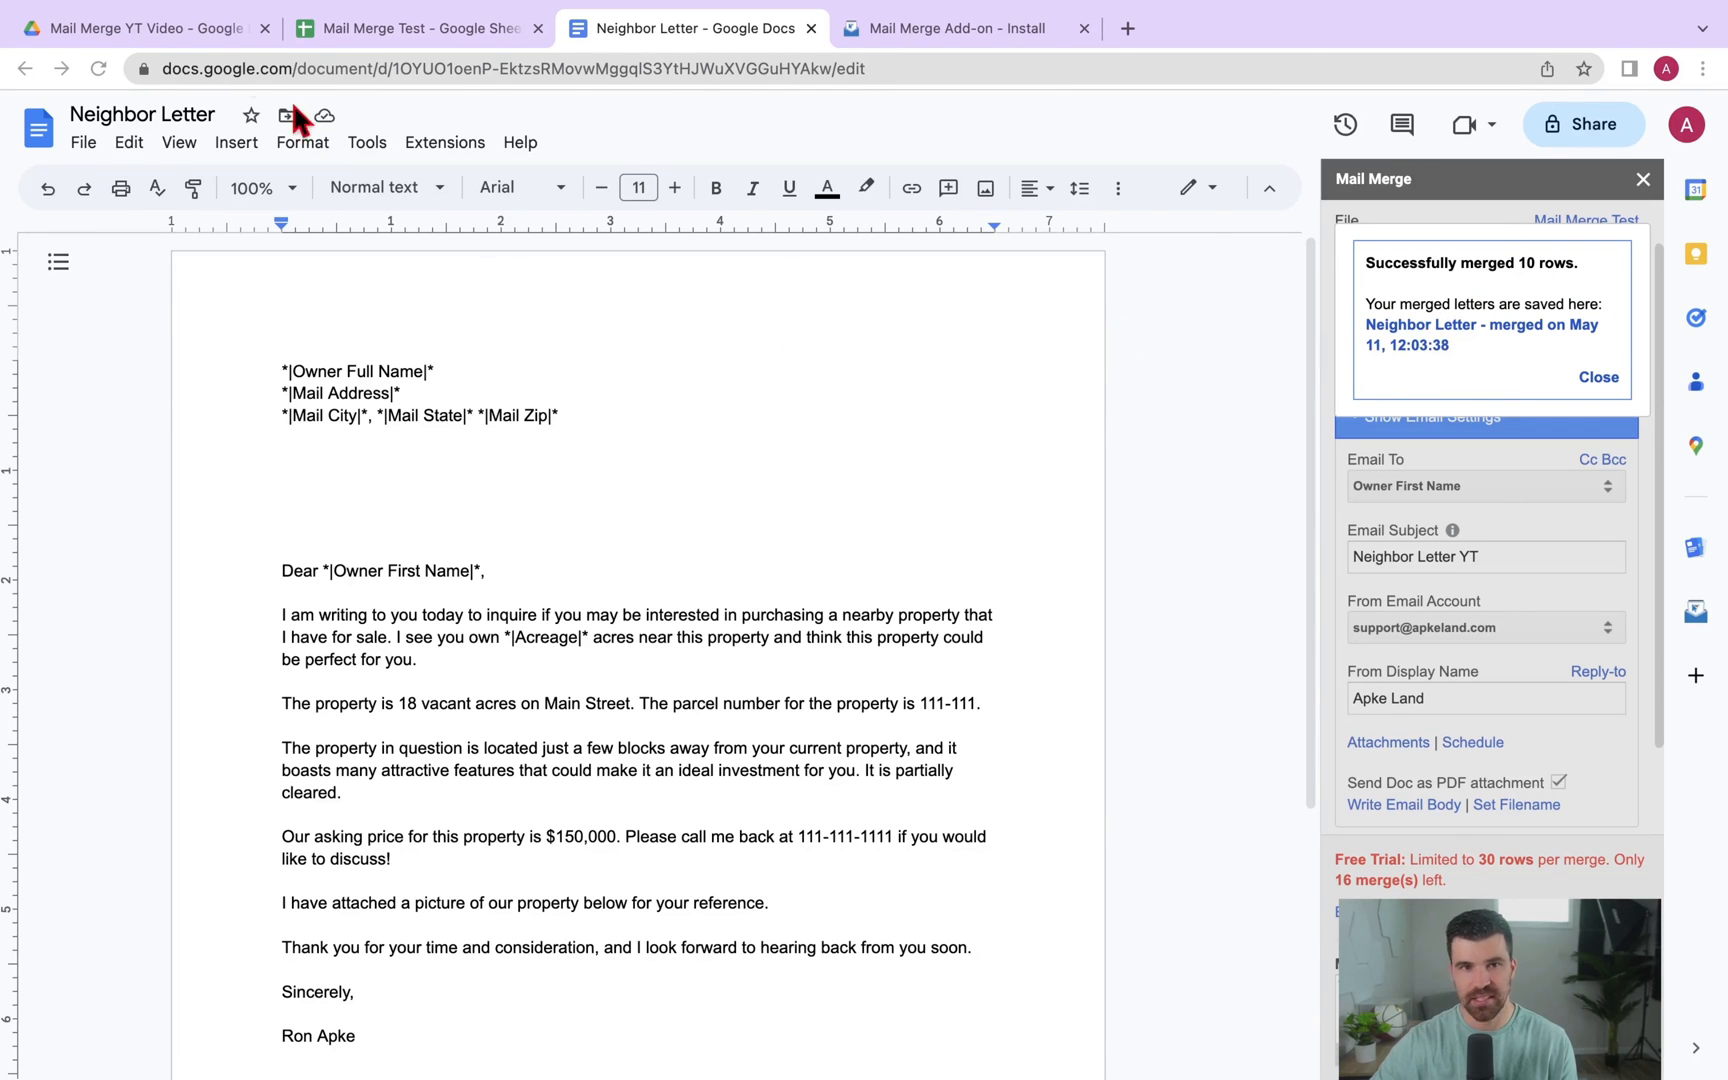
- Switch to the Mail Merge YT Video folder in Google Drive, refresh it, and open the newly merged Neighbor Letter document
left_click(137, 30)
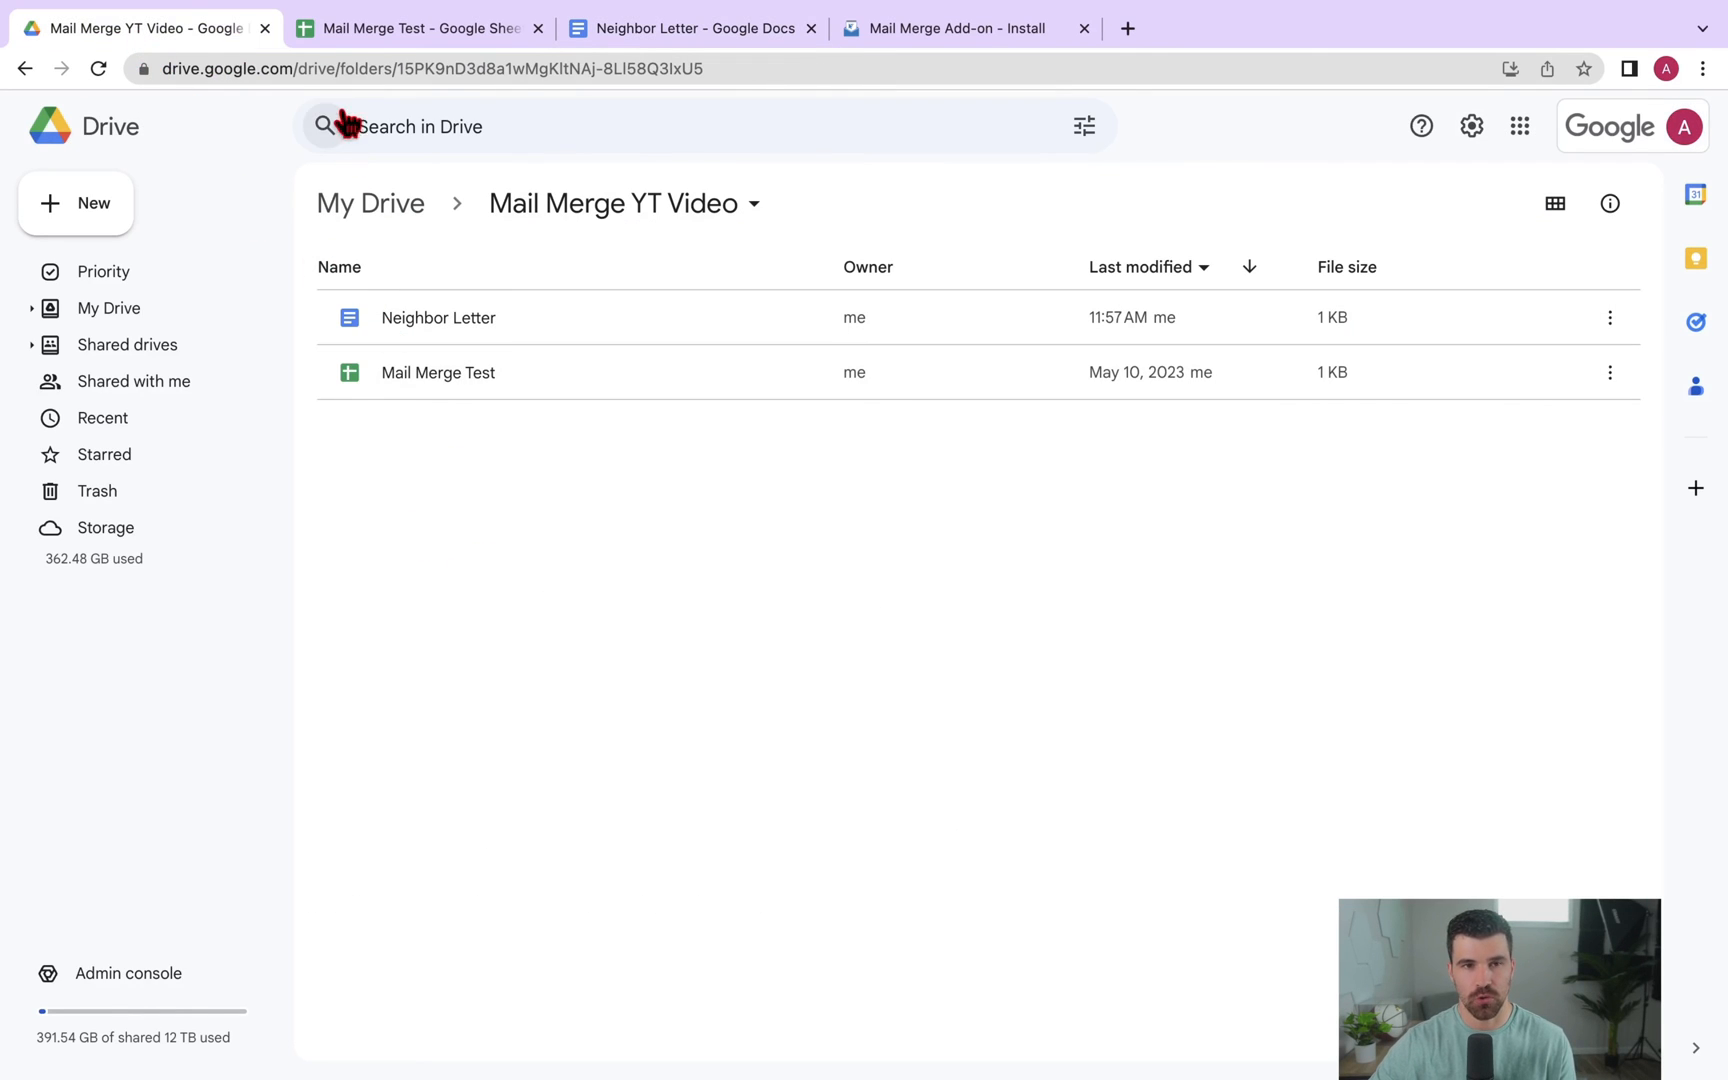
left_click(347, 73)
key("Return")
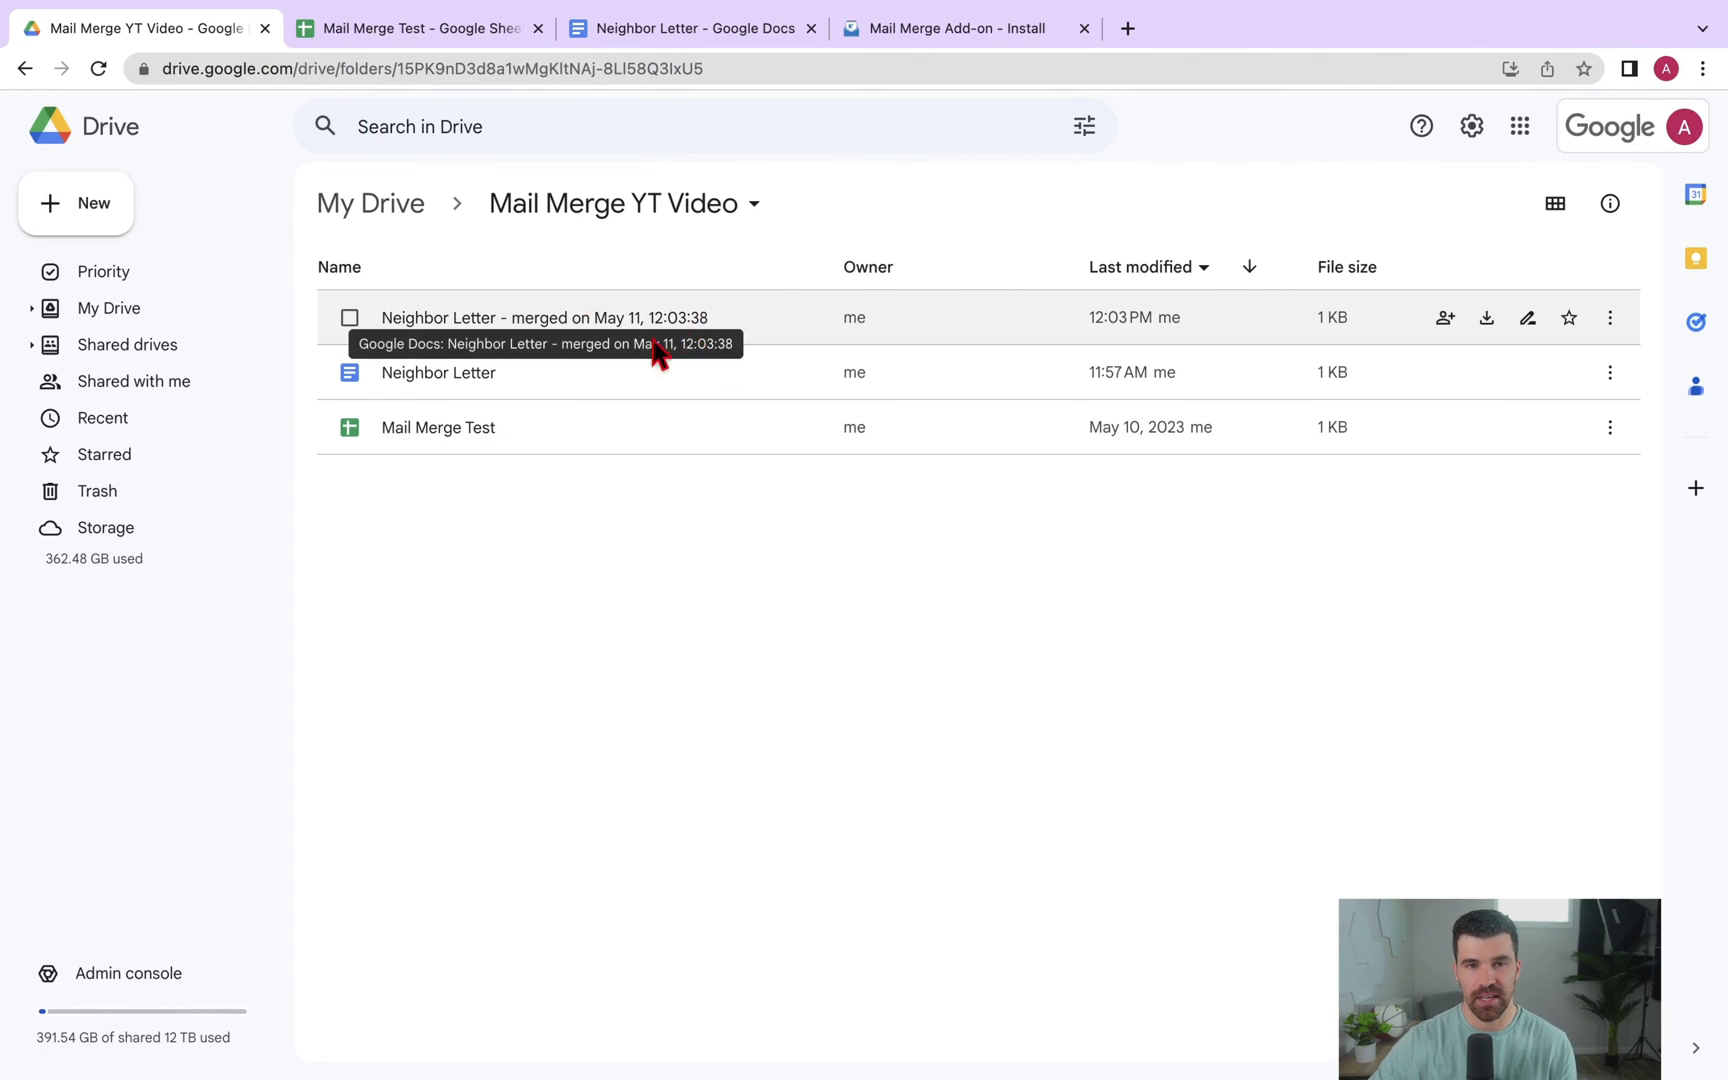
double_click(600, 318)
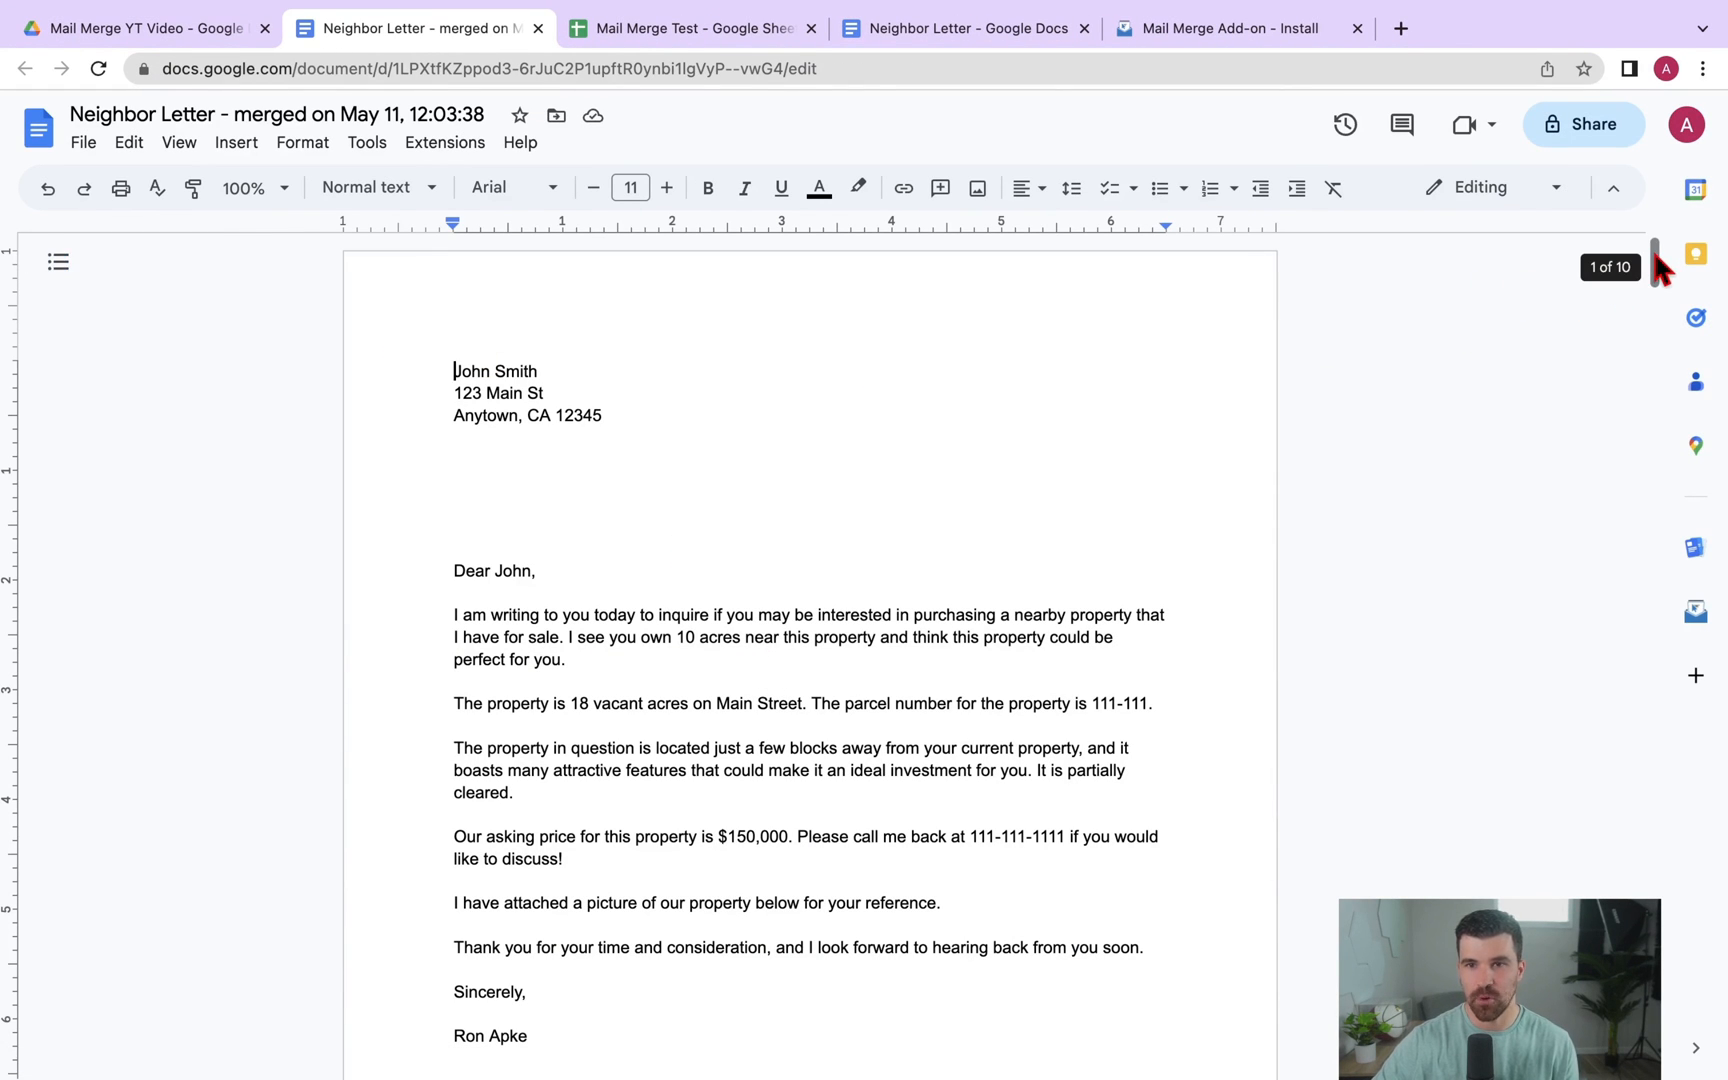
- Examine the merged letters page by page, checking each address block, greeting and acreage
left_click_drag(1657, 268, 1654, 345)
left_click_drag(695, 358, 459, 293)
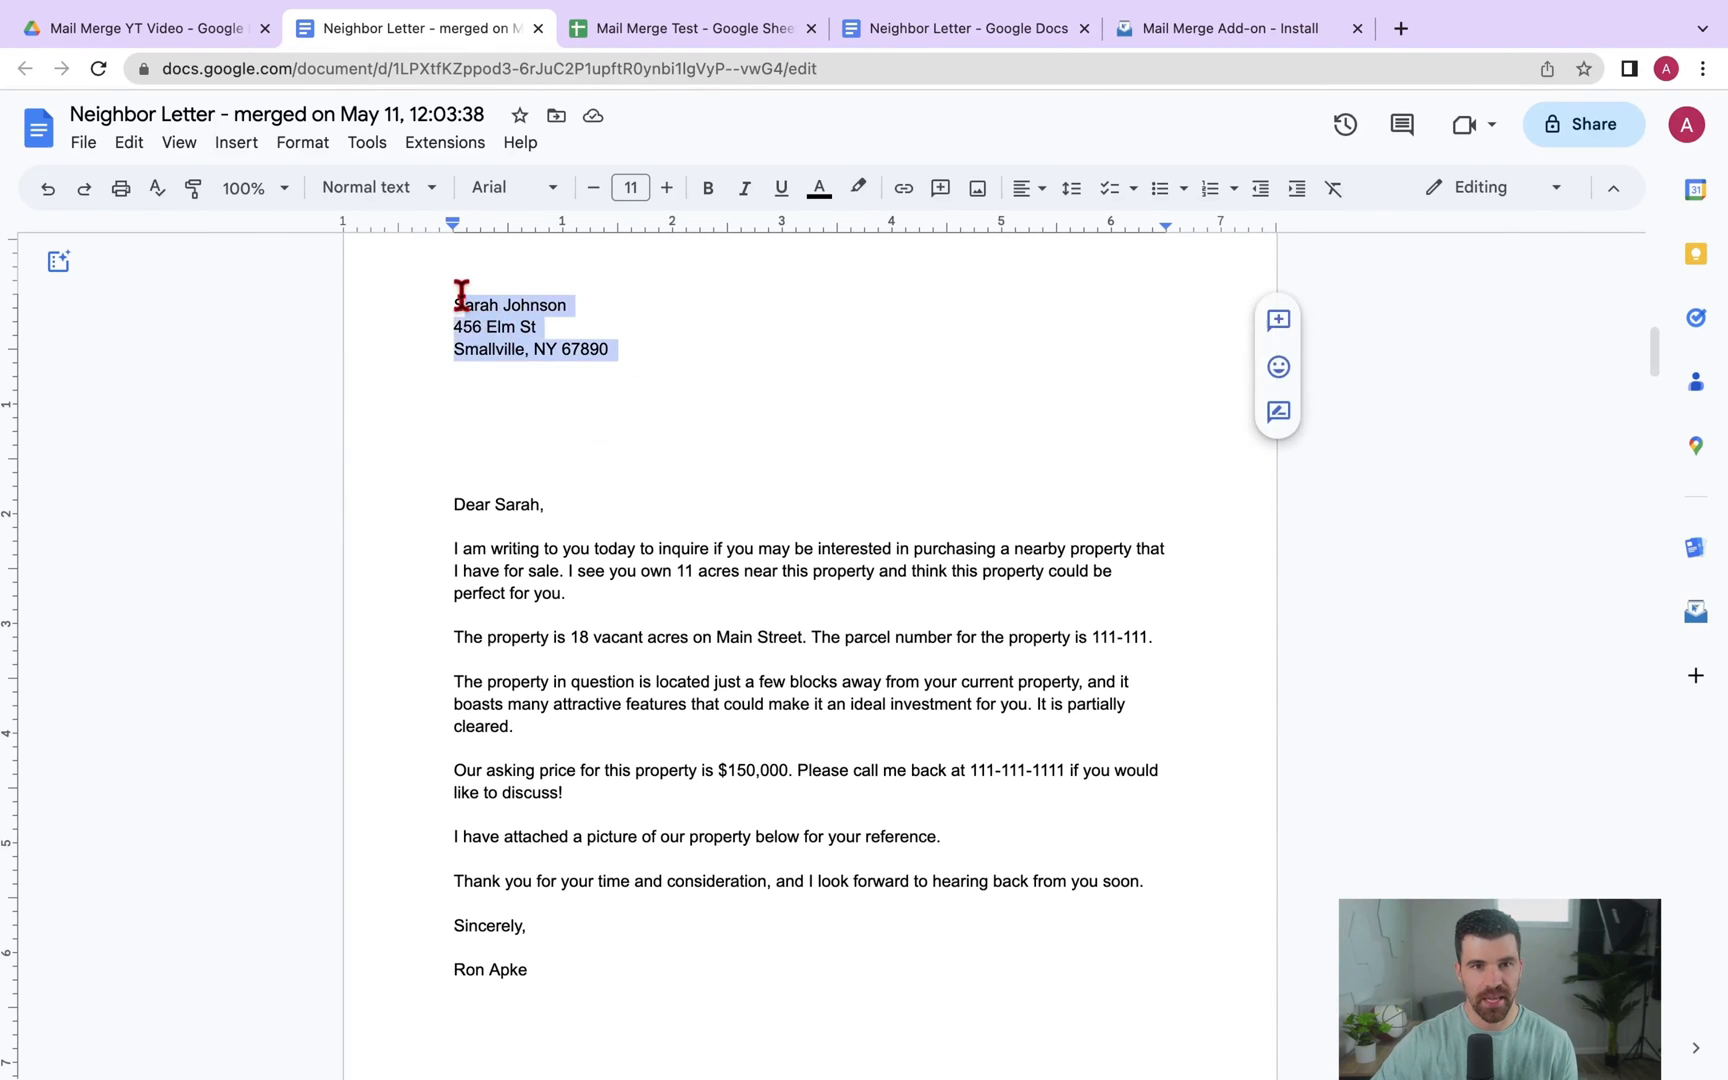
left_click(856, 513)
left_click_drag(1644, 356, 1722, 615)
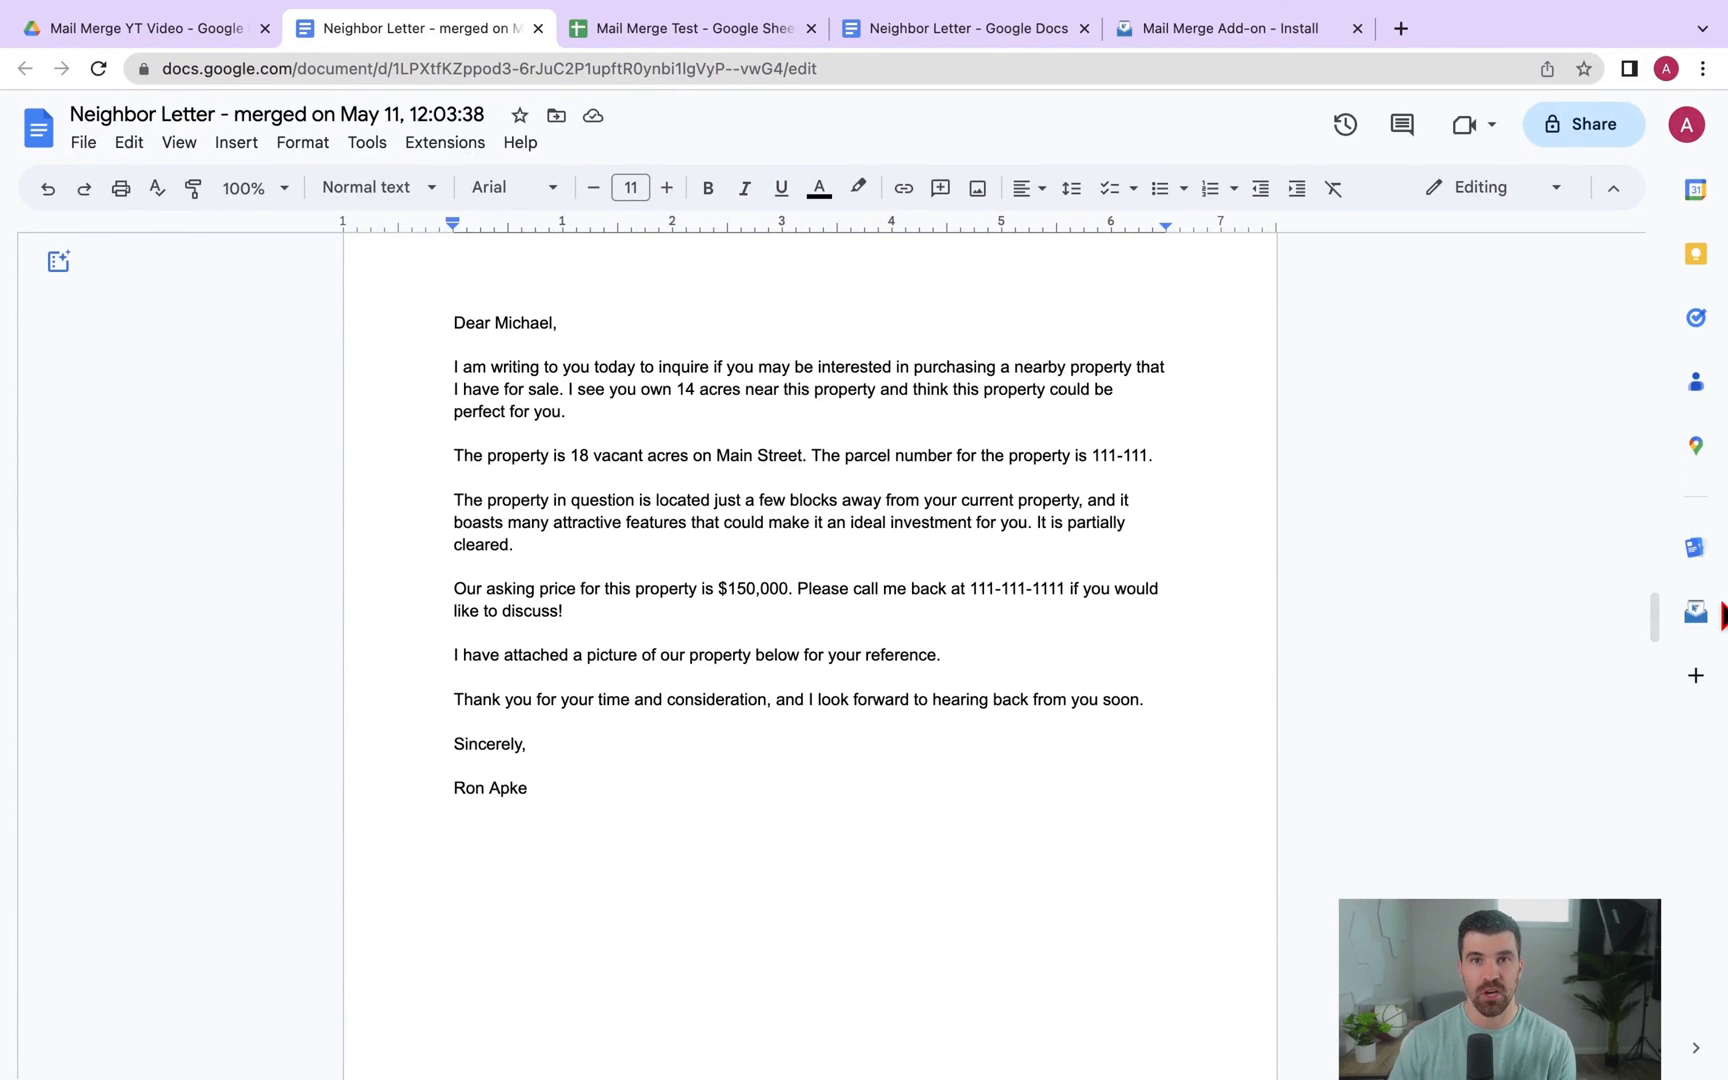